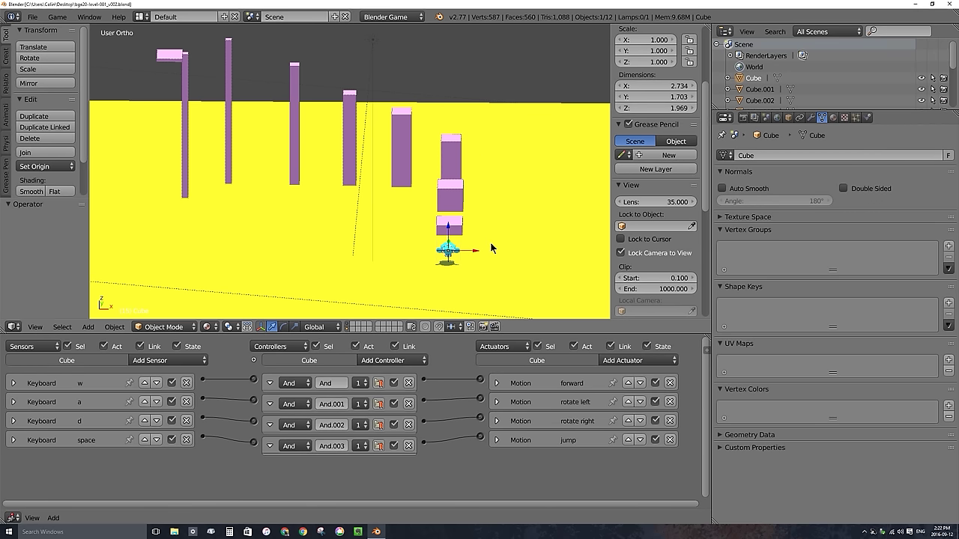
# Step: Start the game and steer the blue character across the ground, walking forward, rotating left and right, and jumping
pyautogui.press('p')
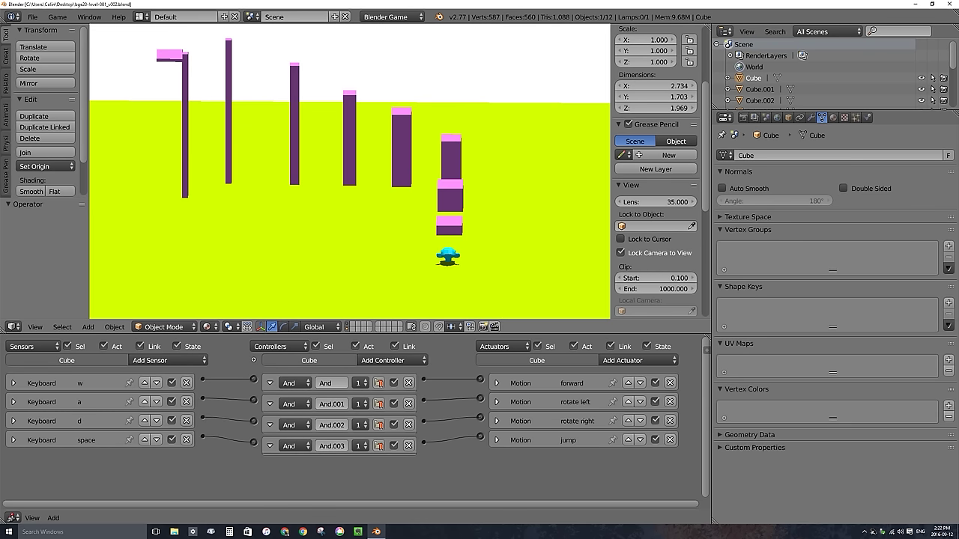
pyautogui.press('w')
pyautogui.press('a')
pyautogui.press('w')
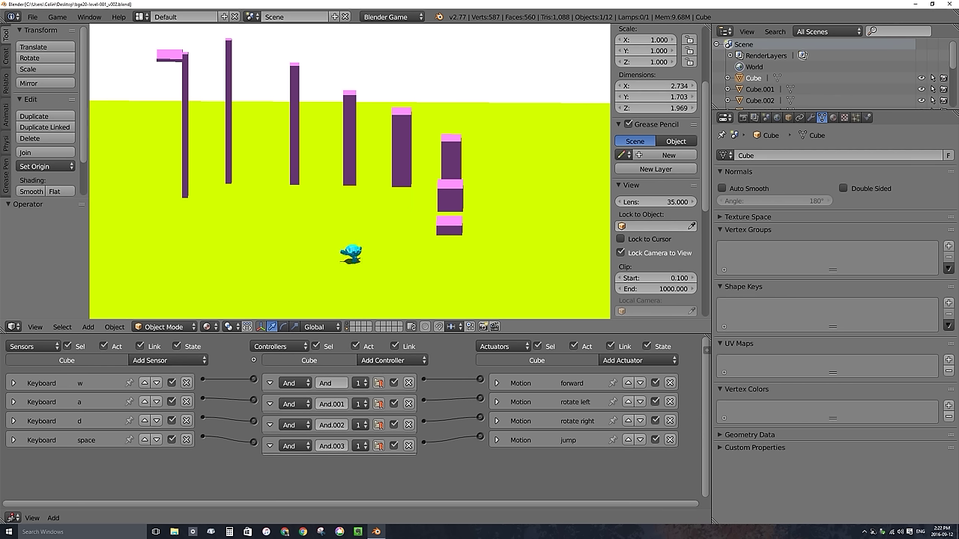
pyautogui.press('d')
pyautogui.press('w')
pyautogui.press('d')
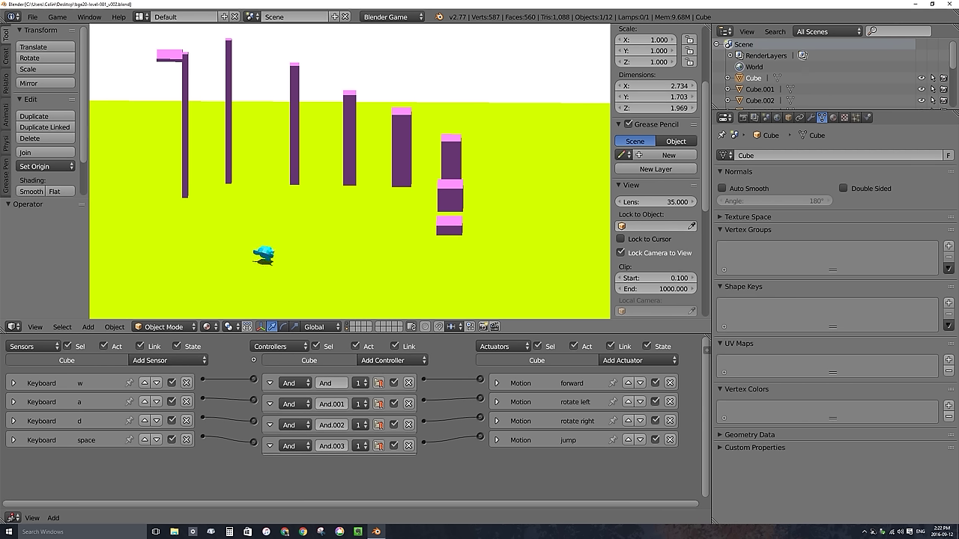
pyautogui.press('space')
pyautogui.press('w')
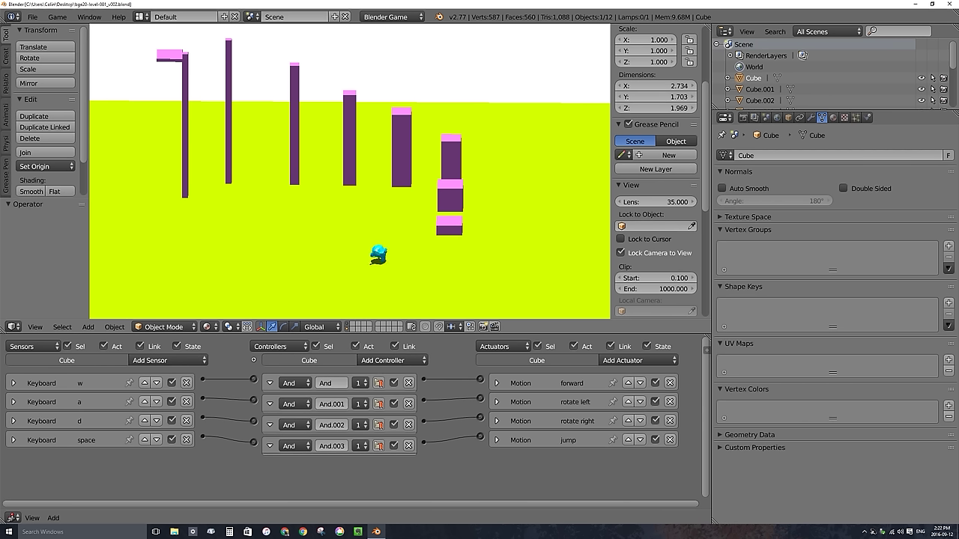
pyautogui.press('a')
pyautogui.press('w')
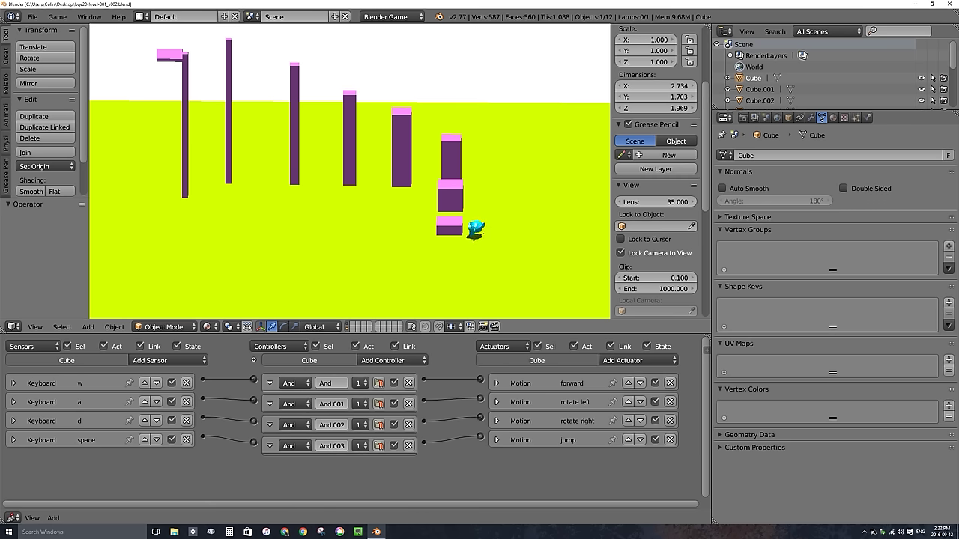
# Step: Try jumping the blue character up the purple platforms, and end the game test
pyautogui.press('w')
pyautogui.press('space')
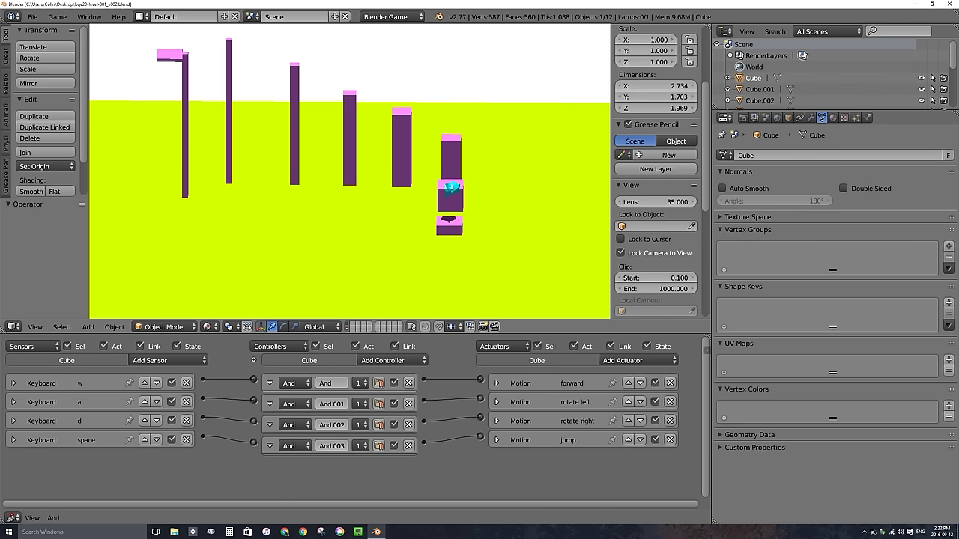
pyautogui.press('space')
pyautogui.press('space')
pyautogui.press('w')
pyautogui.press('space')
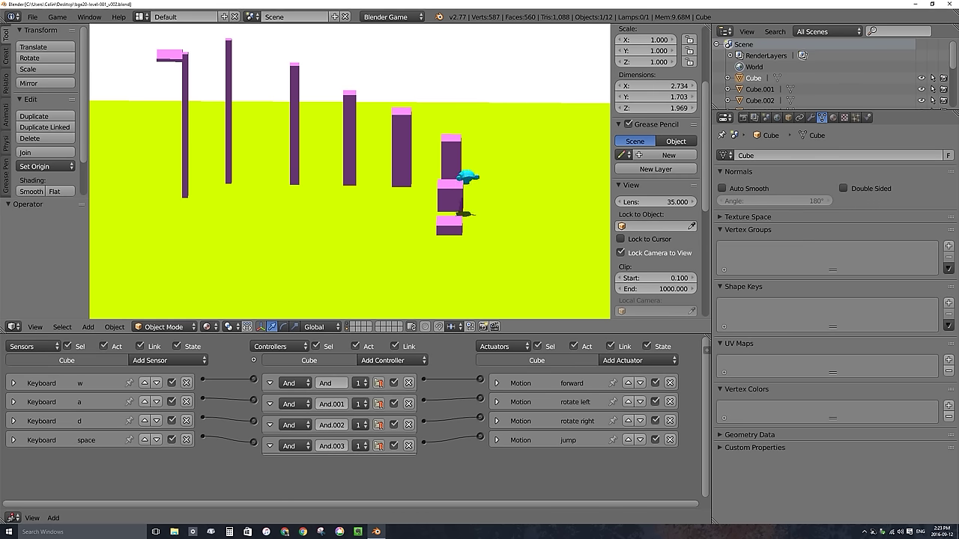
pyautogui.press('space')
pyautogui.press('w')
pyautogui.press('w')
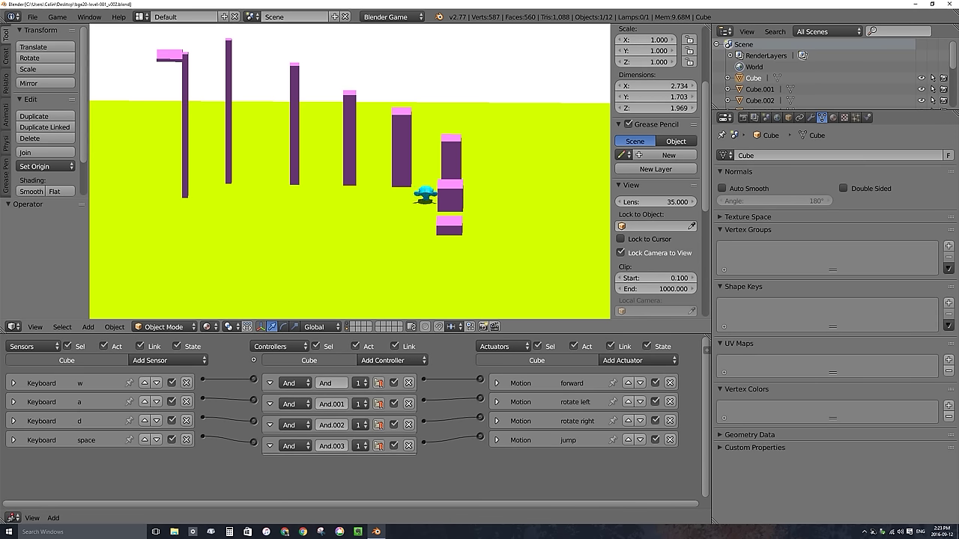
pyautogui.press('Escape')
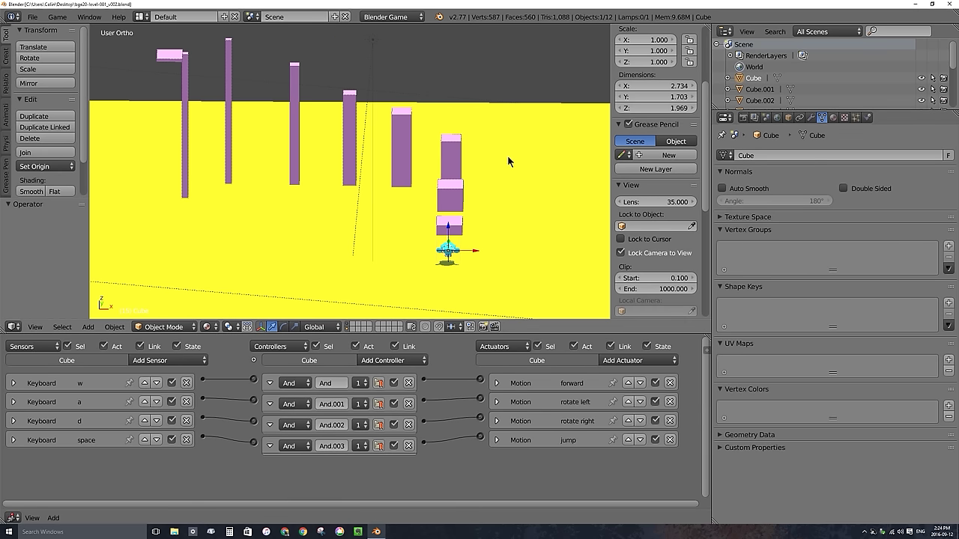
# Step: View the blue character up close and reselect it
pyautogui.moveTo(518, 178); pyautogui.dragTo(366, 288, button='middle')
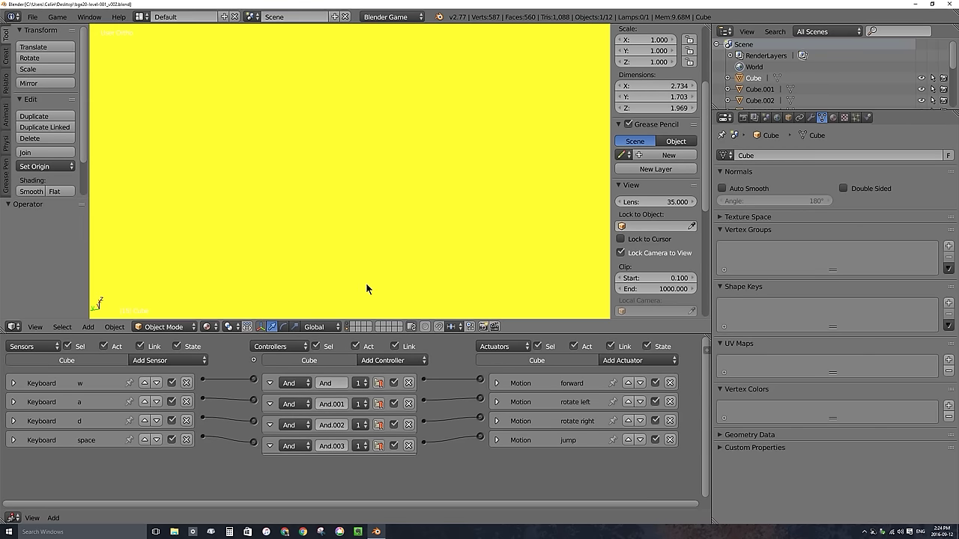
pyautogui.moveTo(423, 232); pyautogui.dragTo(263, 190, button='middle')
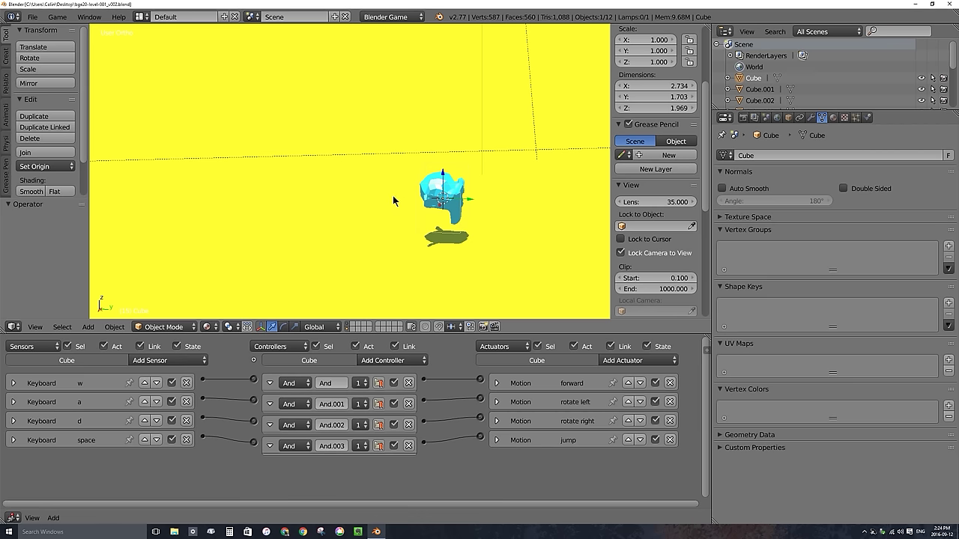
pyautogui.rightClick(453, 191)
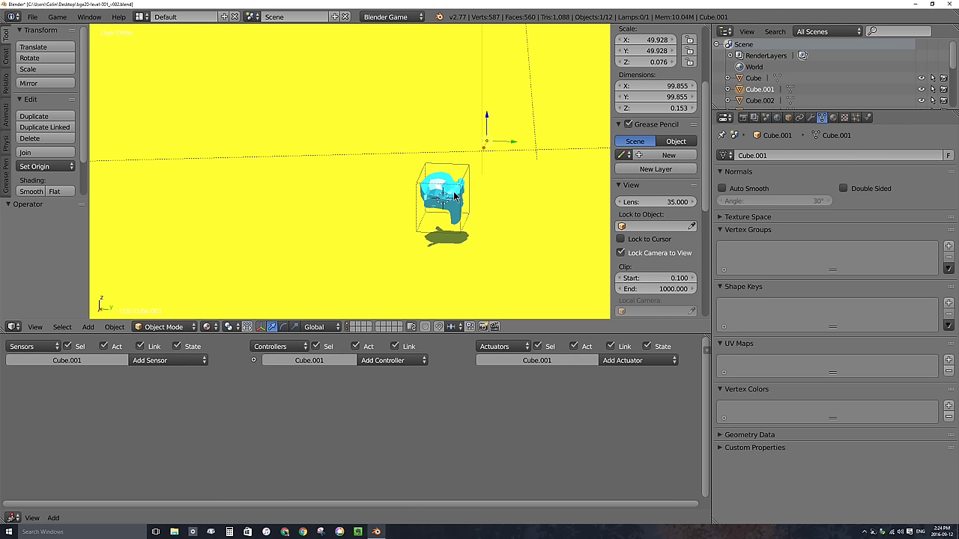
pyautogui.rightClick(454, 195)
# Step: Make the character's layer and the level's layer visible together
pyautogui.press('KP_5')
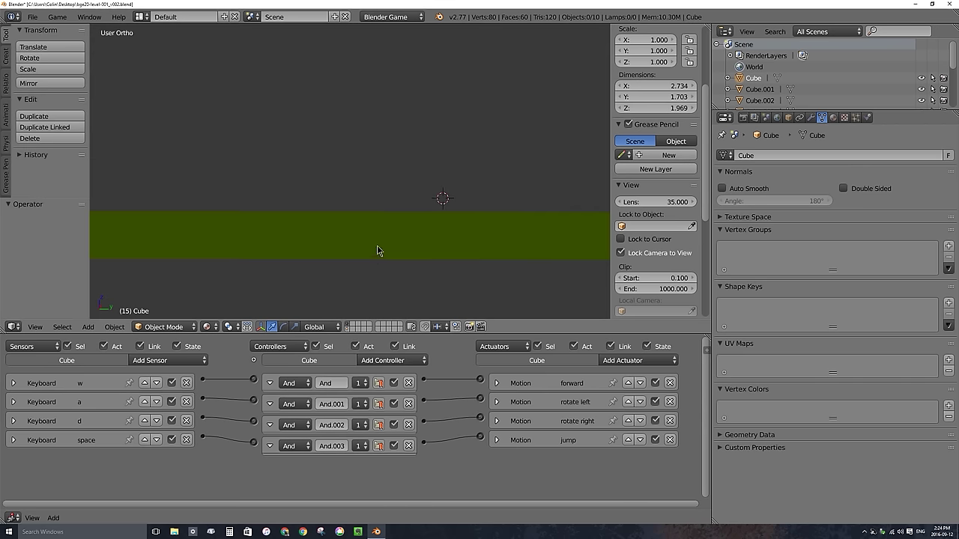
pyautogui.moveTo(379, 250); pyautogui.dragTo(417, 236, button='middle')
pyautogui.scroll(-5, 418, 238)
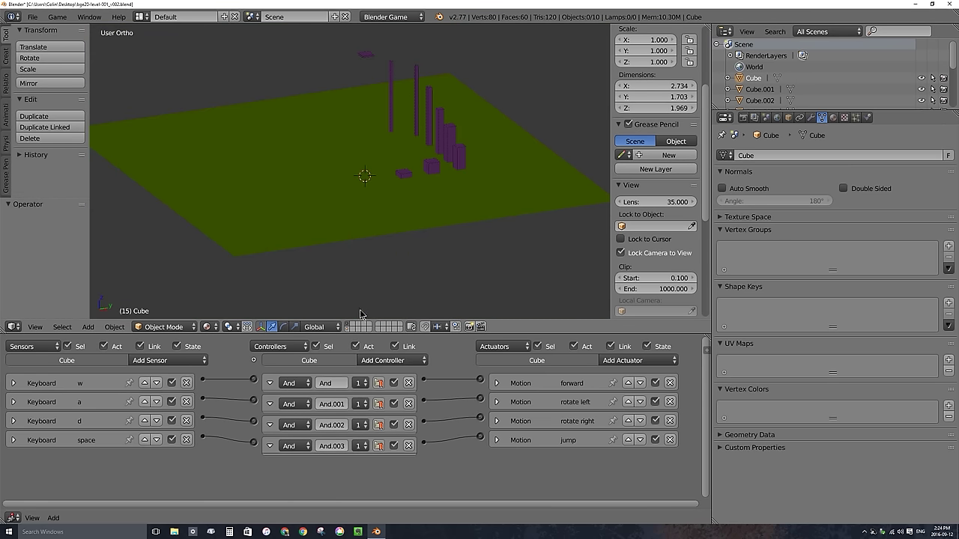
pyautogui.click(347, 330)
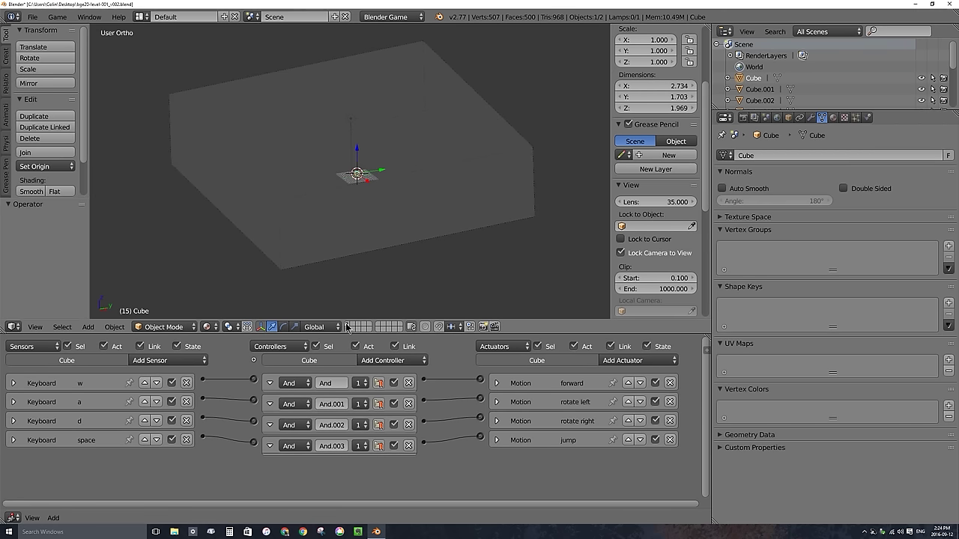
pyautogui.keyDown('shift'); pyautogui.click(349, 330); pyautogui.keyUp('shift')
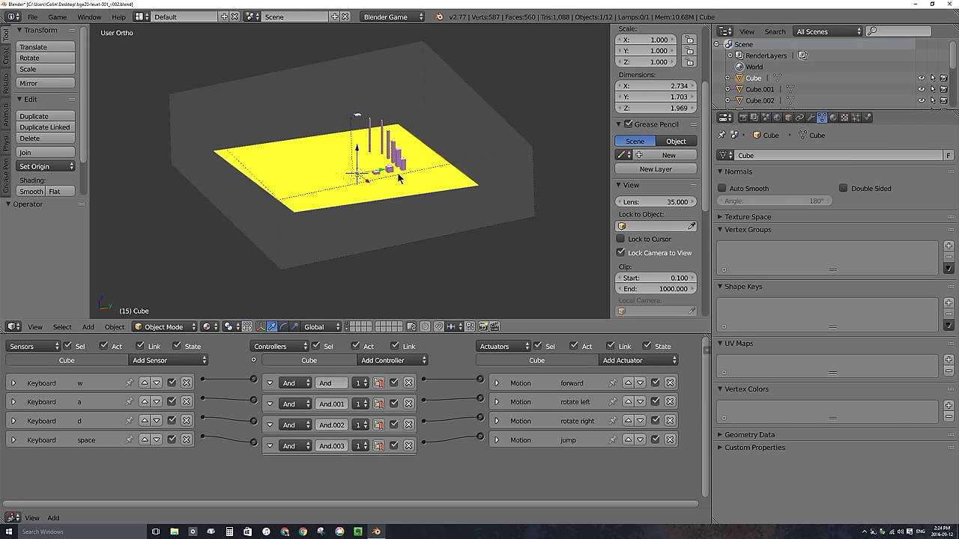
# Step: Select the sun lamp above the level to examine its light and shadow settings
pyautogui.scroll(5, 368, 207)
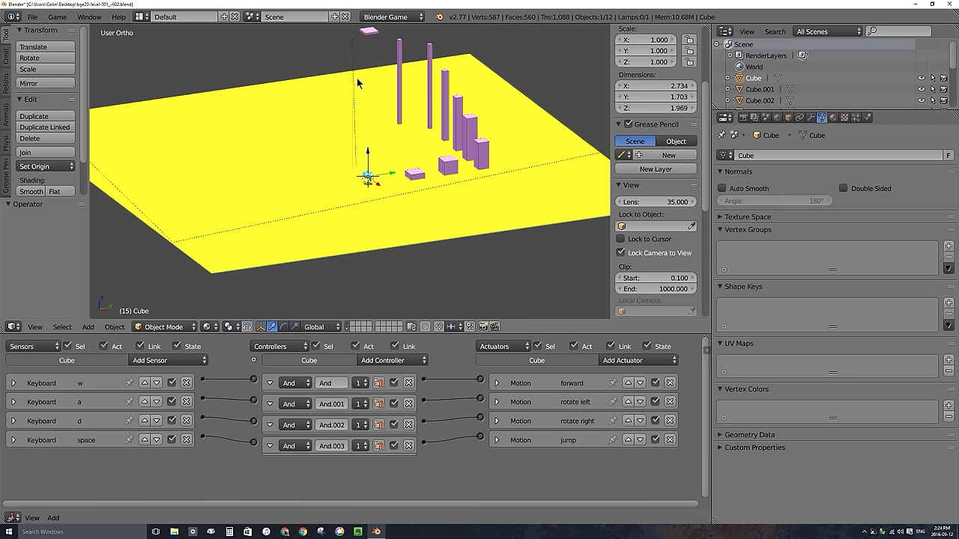
pyautogui.rightClick(352, 39)
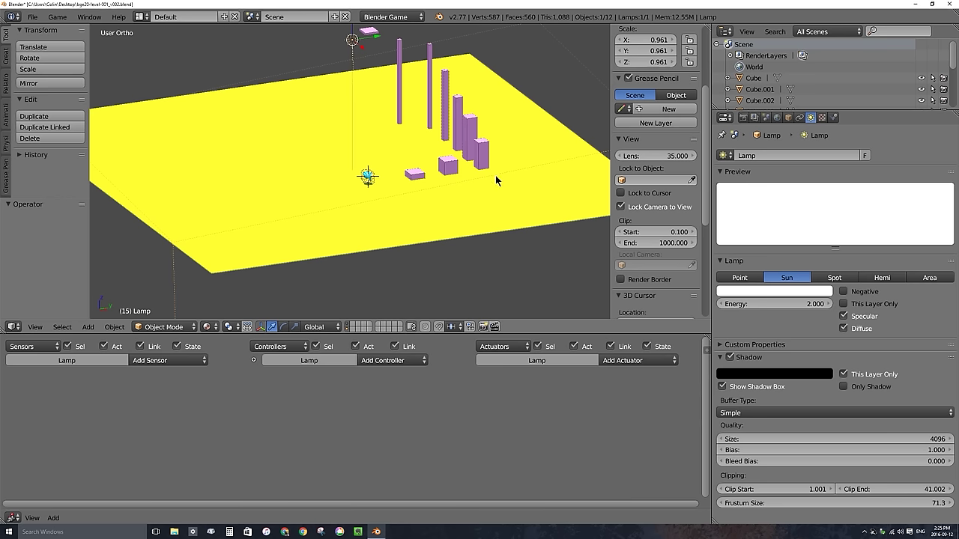
# Step: Select the blue character and try placing the 3D cursor freely at several spots around it
pyautogui.rightClick(369, 180)
pyautogui.scroll(6, 374, 182)
pyautogui.moveTo(436, 196); pyautogui.dragTo(448, 212, button='middle')
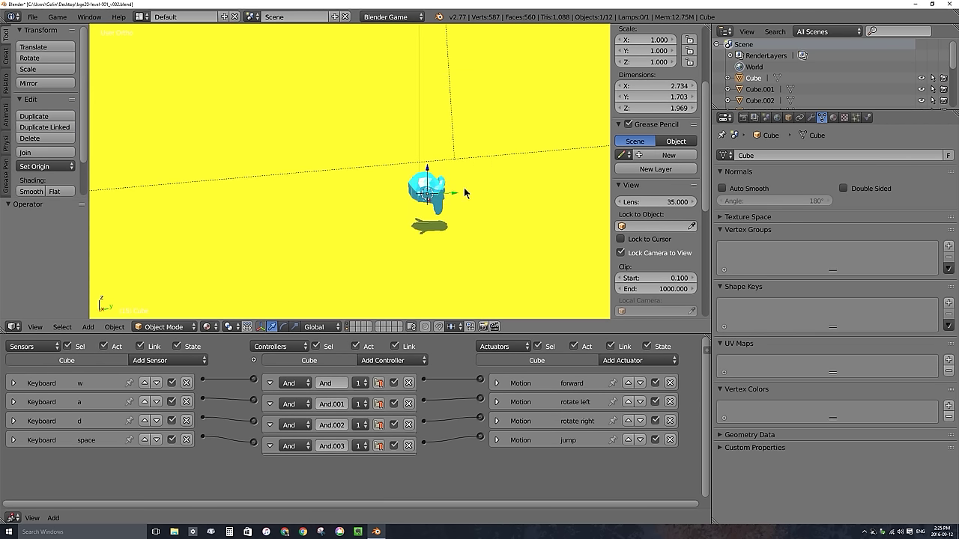
pyautogui.click(532, 74)
pyautogui.click(387, 84)
pyautogui.click(292, 72)
pyautogui.moveTo(430, 171)
pyautogui.mouseDown(button='middle')
pyautogui.moveTo(433, 197)
pyautogui.moveTo(438, 186)
pyautogui.mouseUp(button='middle')
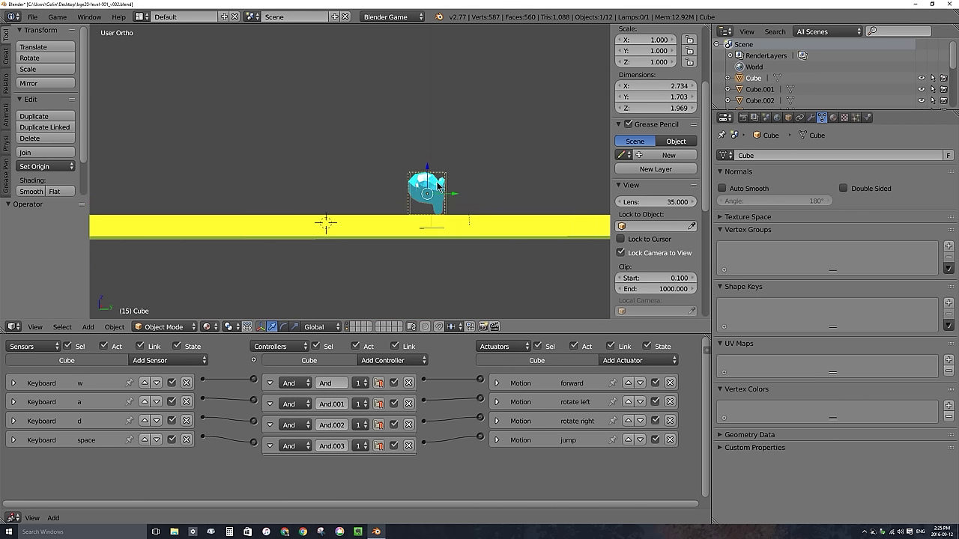
# Step: Snap the 3D cursor to the selected blue character
pyautogui.hotkey('shift', 's')
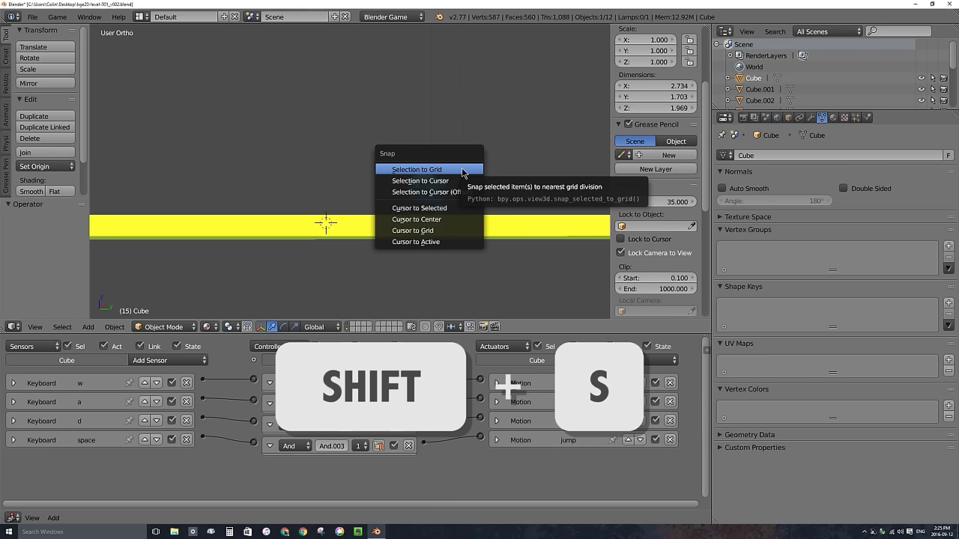
pyautogui.click(463, 170)
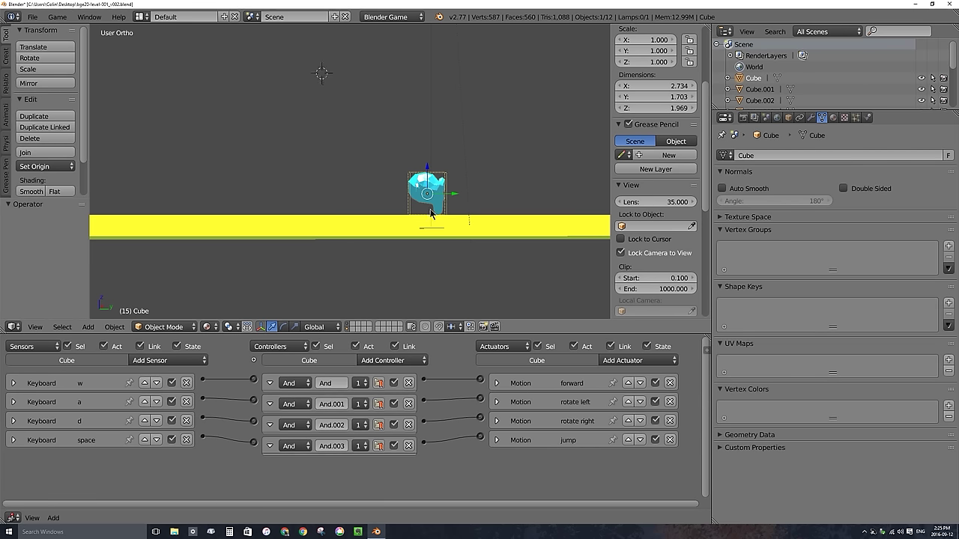
pyautogui.hotkey('shift', 's')
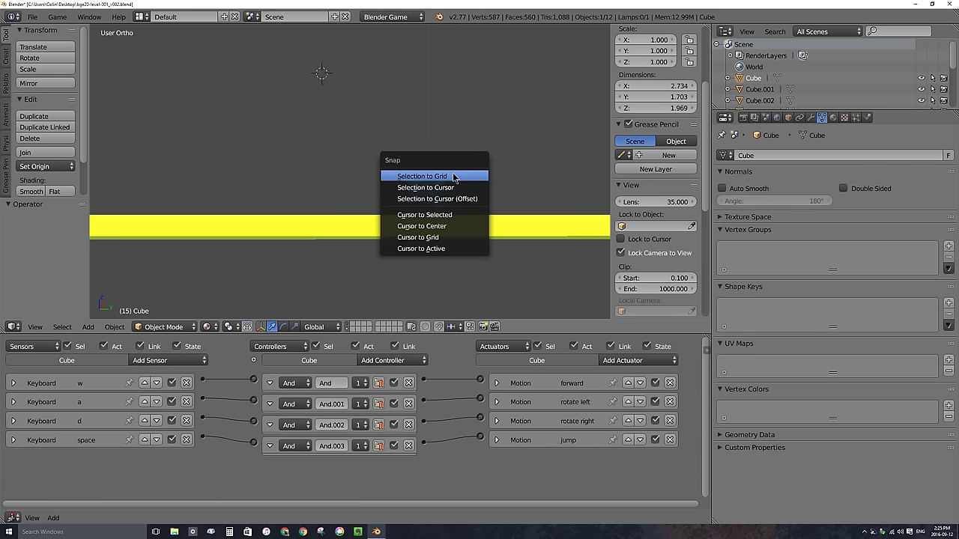
pyautogui.click(461, 219)
# Step: Add a cube at the 3D cursor and scale it down to about 0.332
pyautogui.moveTo(410, 187)
pyautogui.mouseDown(button='middle')
pyautogui.moveTo(408, 247)
pyautogui.moveTo(408, 177)
pyautogui.mouseUp(button='middle')
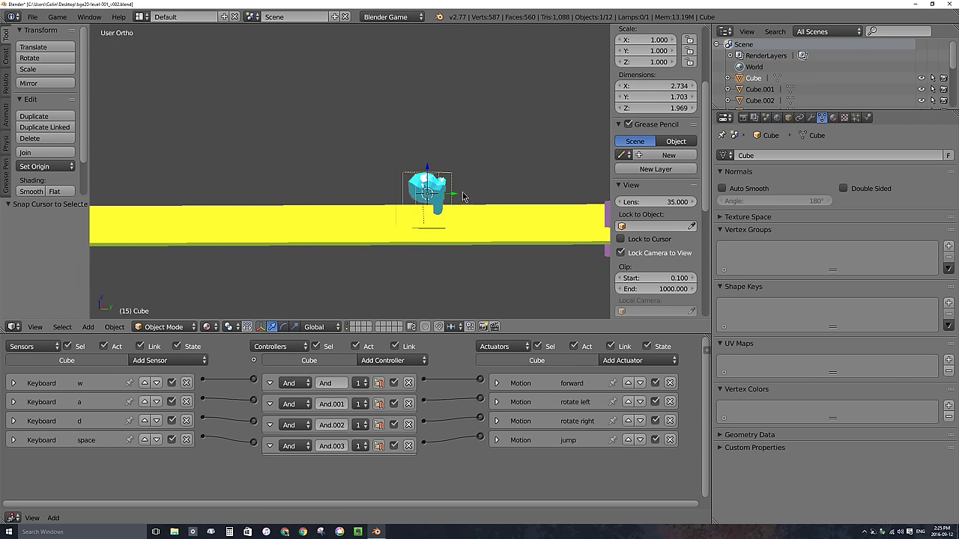
pyautogui.hotkey('shift', 'a')
pyautogui.moveTo(459, 188)
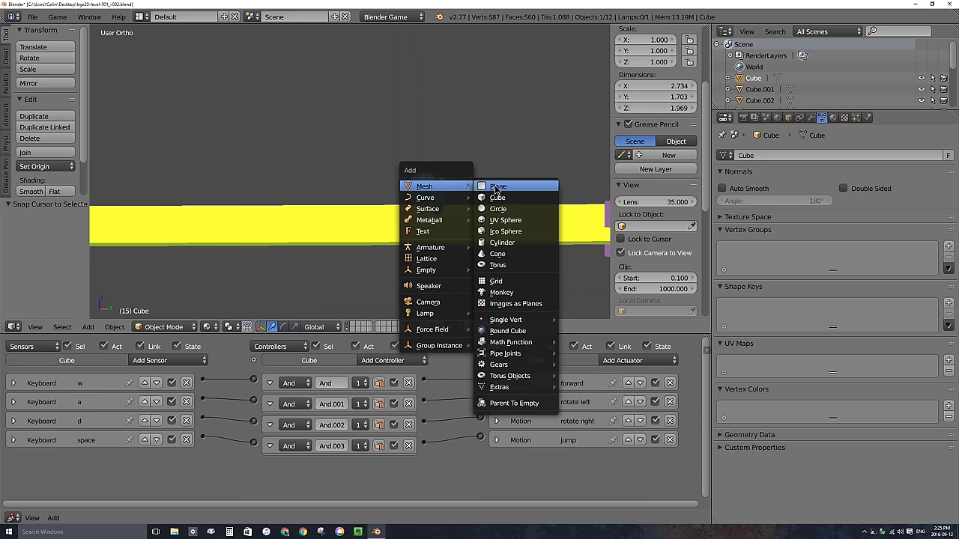
pyautogui.click(494, 197)
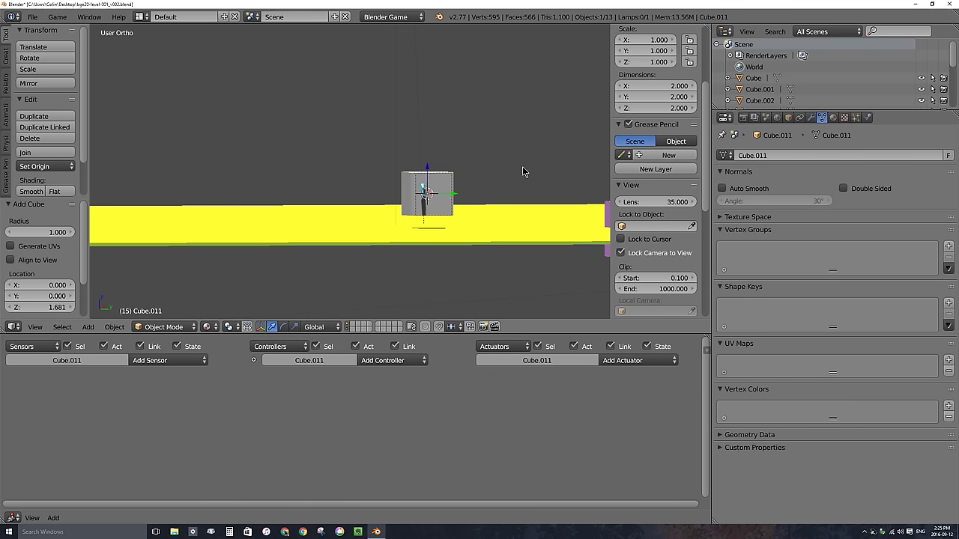
pyautogui.press('s')
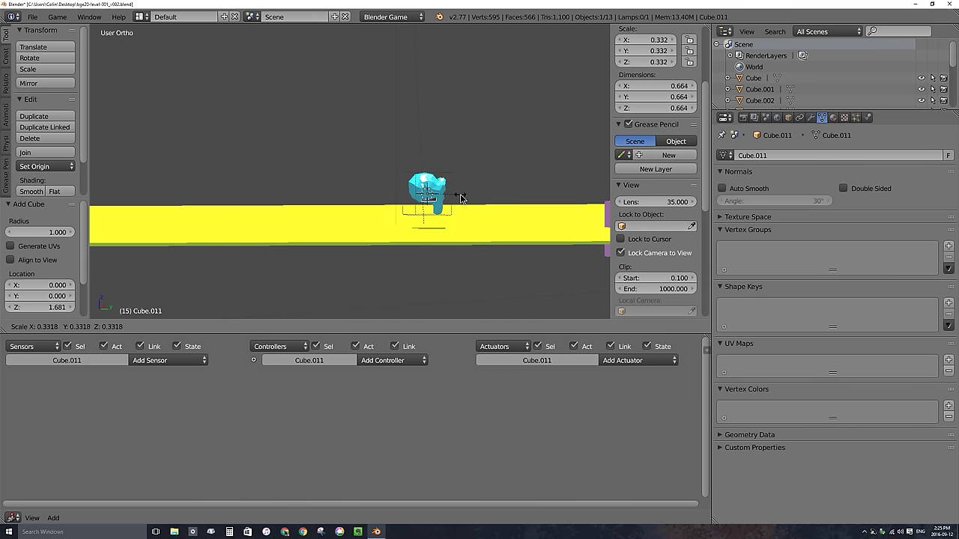
pyautogui.click(461, 197)
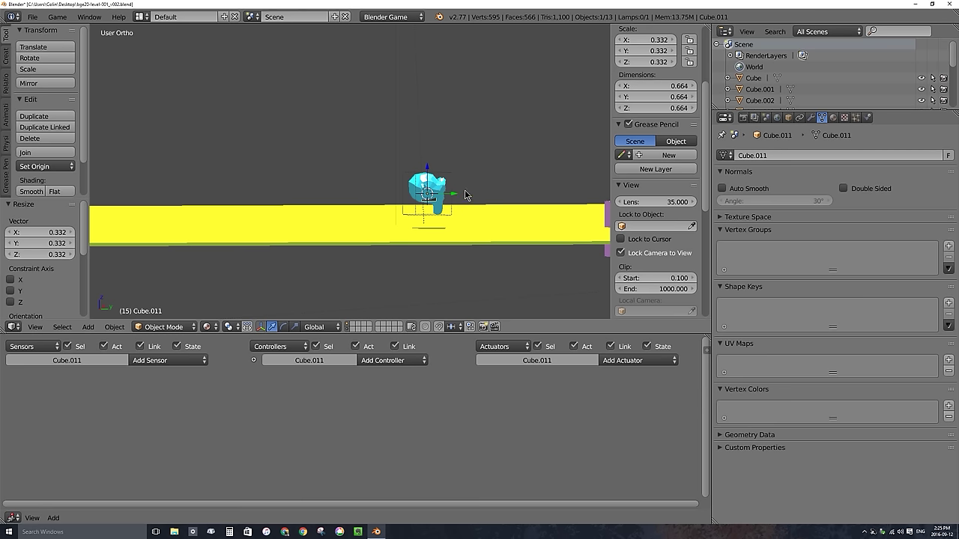
# Step: Show the scene in wireframe and select the small cube's negative-Y face in Edit Mode with face selection
pyautogui.press('z')
pyautogui.moveTo(440, 193); pyautogui.dragTo(434, 191, button='middle')
pyautogui.scroll(3, 434, 191)
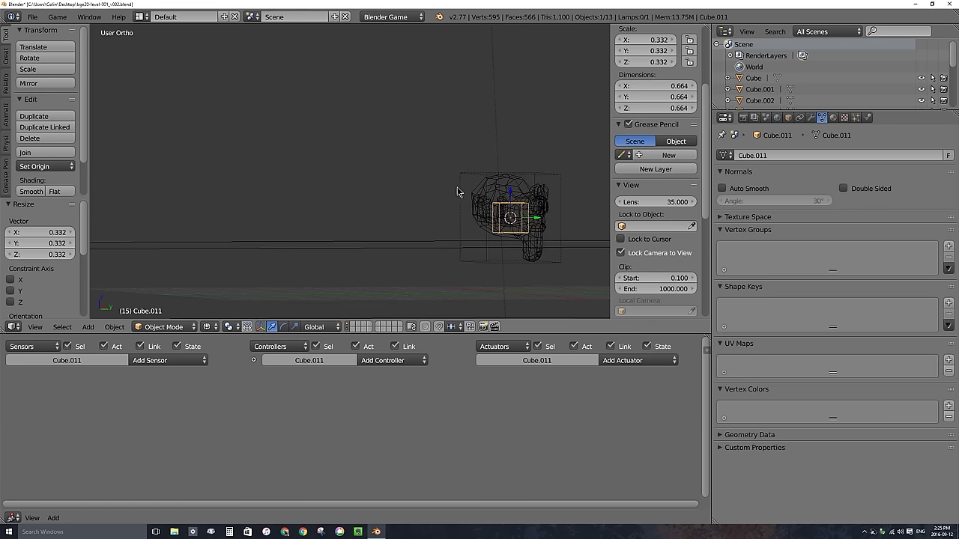
pyautogui.press('Tab')
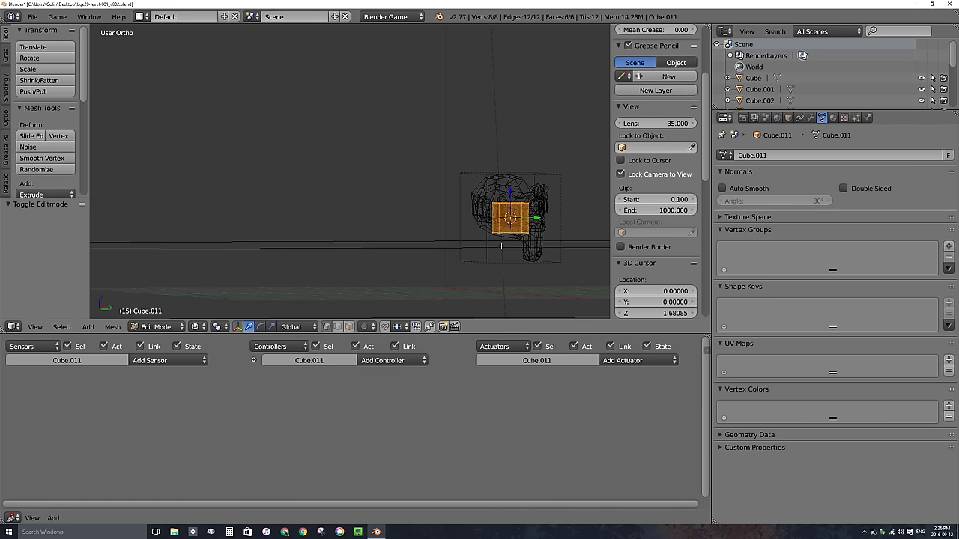
pyautogui.click(349, 327)
pyautogui.moveTo(462, 232); pyautogui.dragTo(512, 260, button='middle')
pyautogui.rightClick(512, 255)
pyautogui.moveTo(548, 225); pyautogui.dragTo(447, 242, button='middle')
pyautogui.press('p')
pyautogui.press('Escape')
# Step: Move the selected face about -9.153 along Y to stretch the cube into a beam, and return to solid shading and Object Mode
pyautogui.scroll(-5, 518, 237)
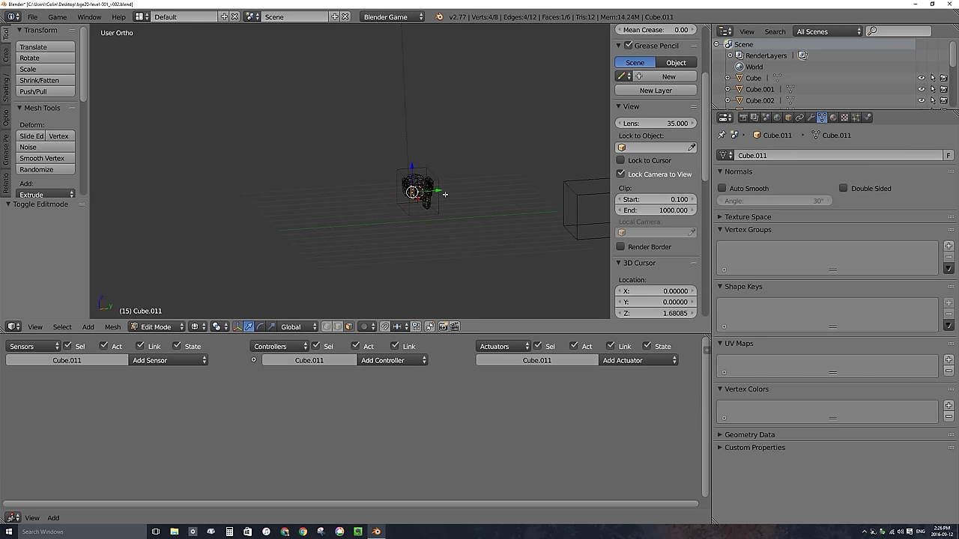
pyautogui.press('e')
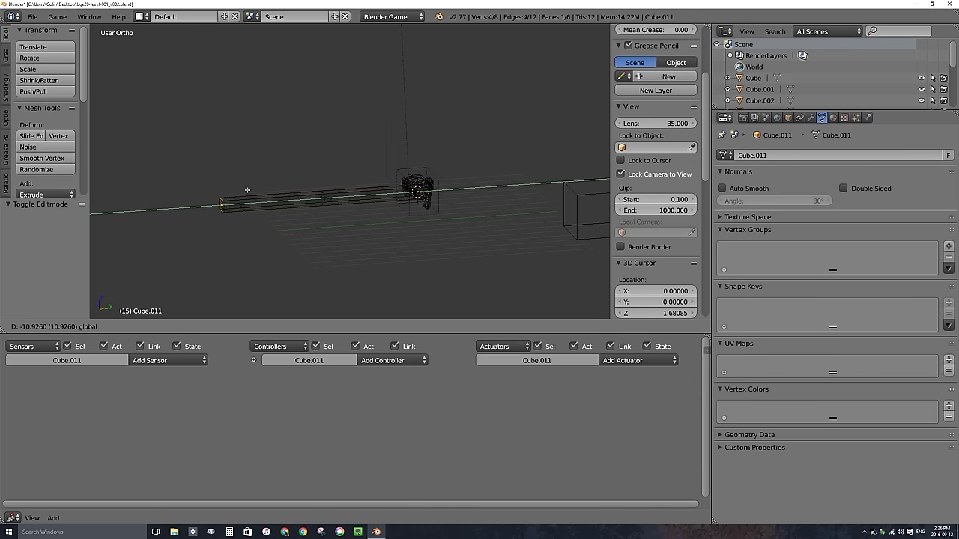
pyautogui.click(277, 197)
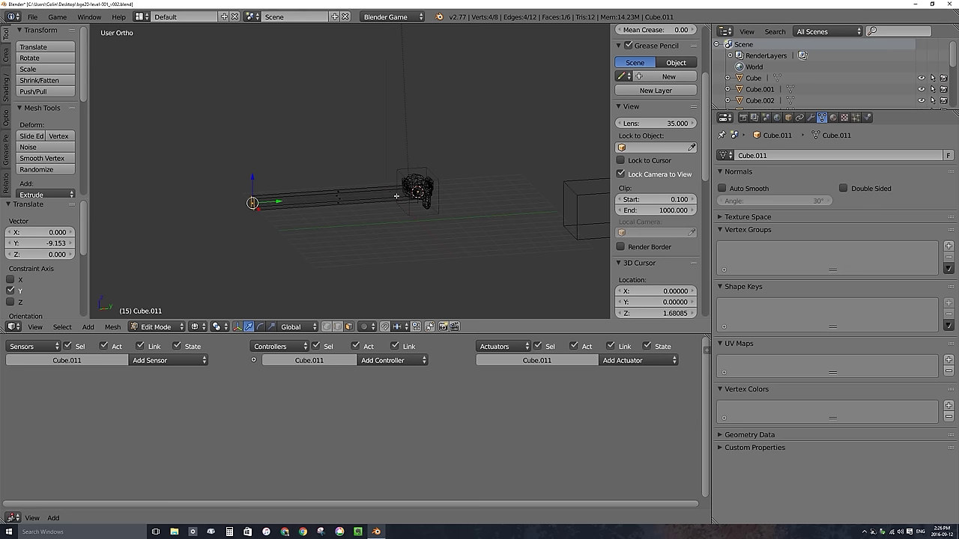
pyautogui.press('z')
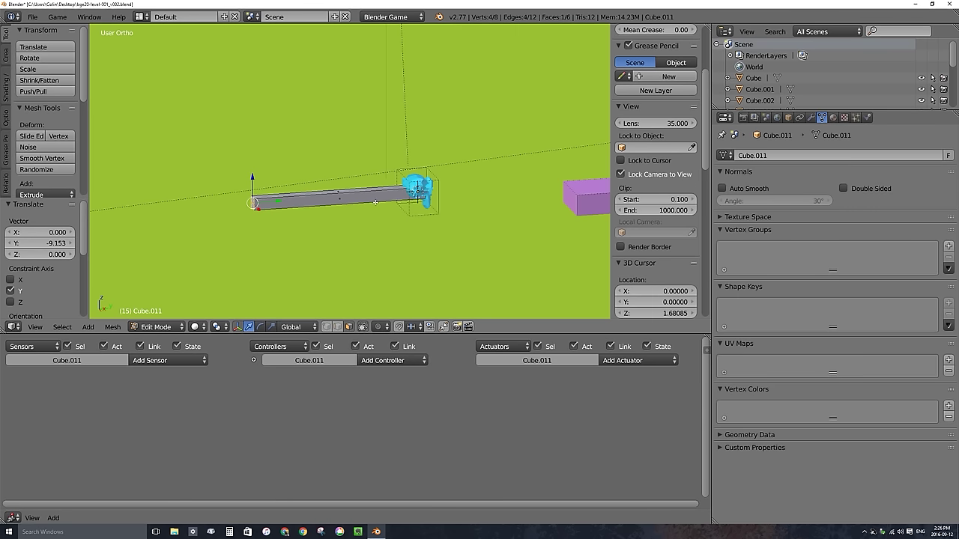
pyautogui.press('Tab')
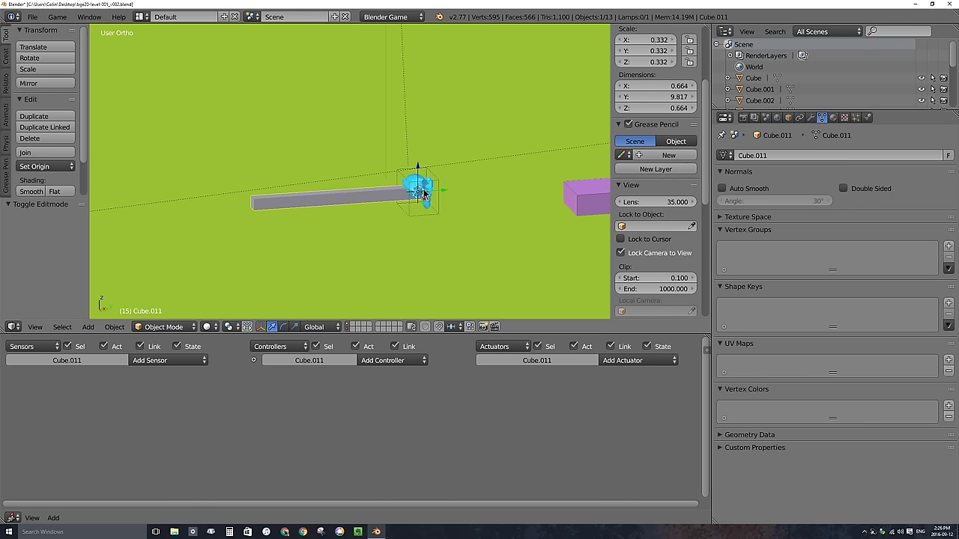
# Step: Parent the long beam to the blue character's cube using the Object parent type, and try grabbing the cube
pyautogui.scroll(4, 424, 191)
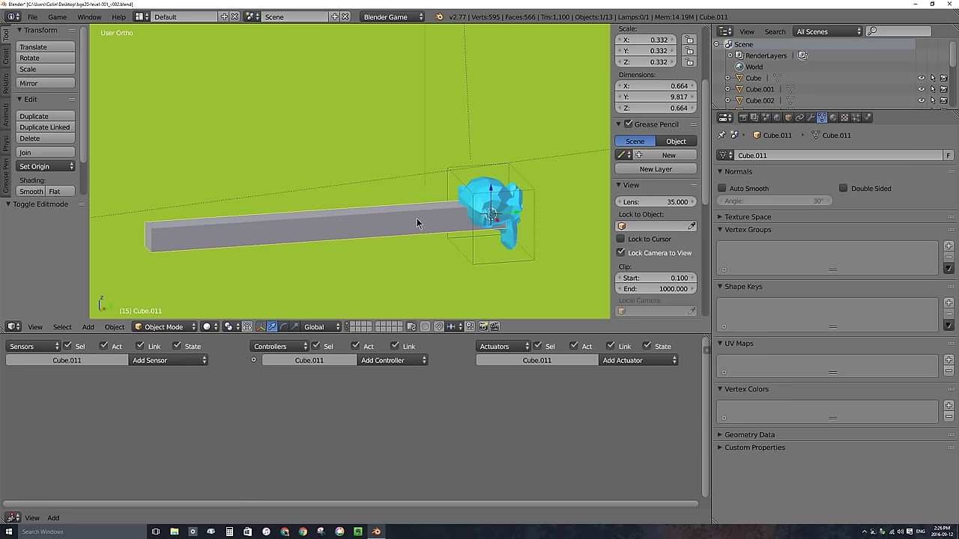
pyautogui.keyDown('shift'); pyautogui.rightClick(486, 182); pyautogui.keyUp('shift')
pyautogui.hotkey('ctrl', 'p')
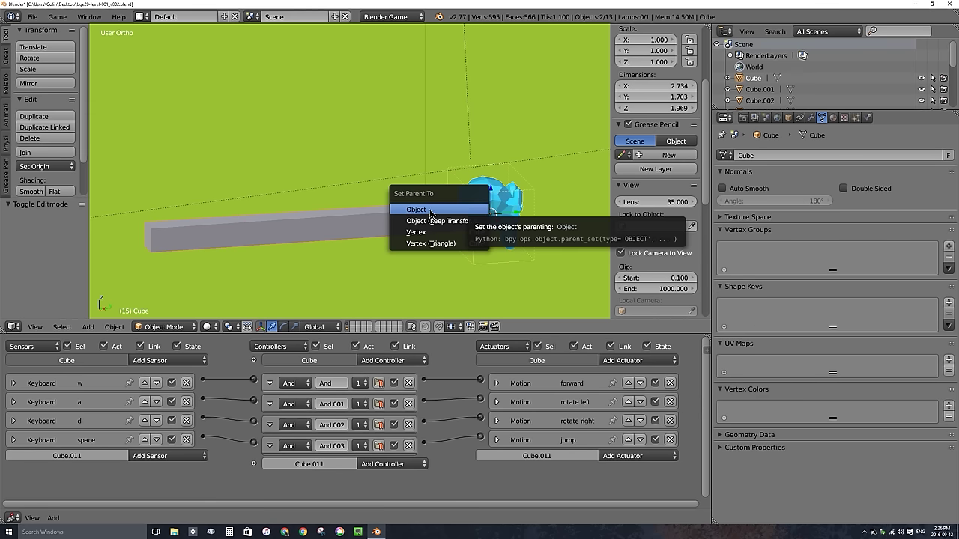
pyautogui.click(430, 210)
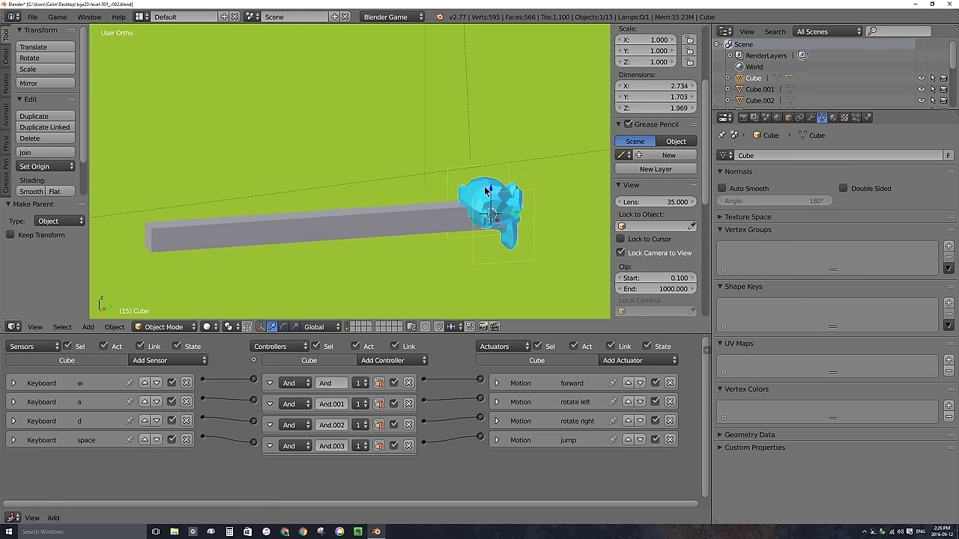
pyautogui.press('g')
pyautogui.press('Escape')
# Step: Add a camera at the blue character's position and clear its rotation
pyautogui.scroll(-3, 214, 262)
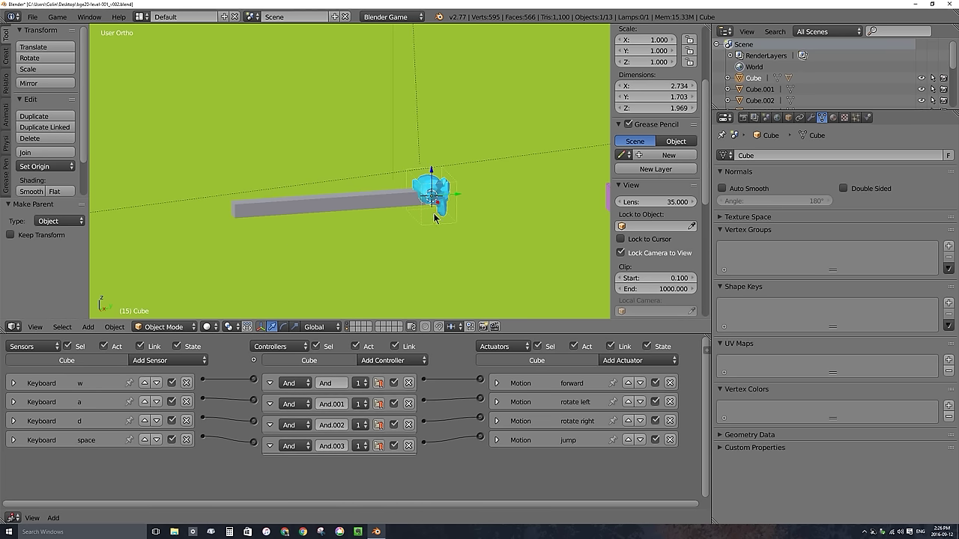
pyautogui.hotkey('shift', 'a')
pyautogui.moveTo(434, 216)
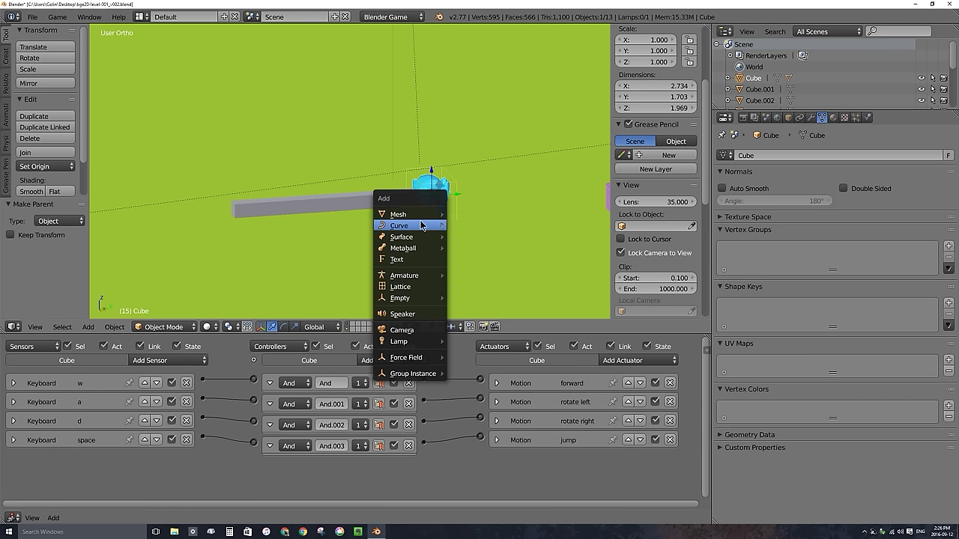
pyautogui.click(411, 330)
pyautogui.moveTo(412, 295); pyautogui.dragTo(414, 174, button='middle')
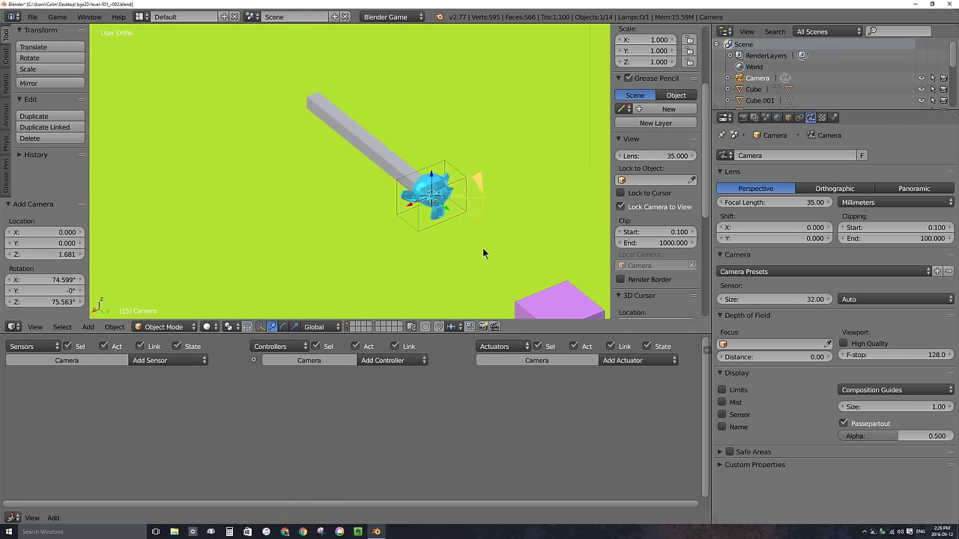
pyautogui.hotkey('alt', 'r')
# Step: In right view, move the camera about -12.104 along Y and 6.746 along Z, and rotate it about -64.027°
pyautogui.moveTo(440, 210); pyautogui.dragTo(495, 179, button='middle')
pyautogui.press('KP_3')
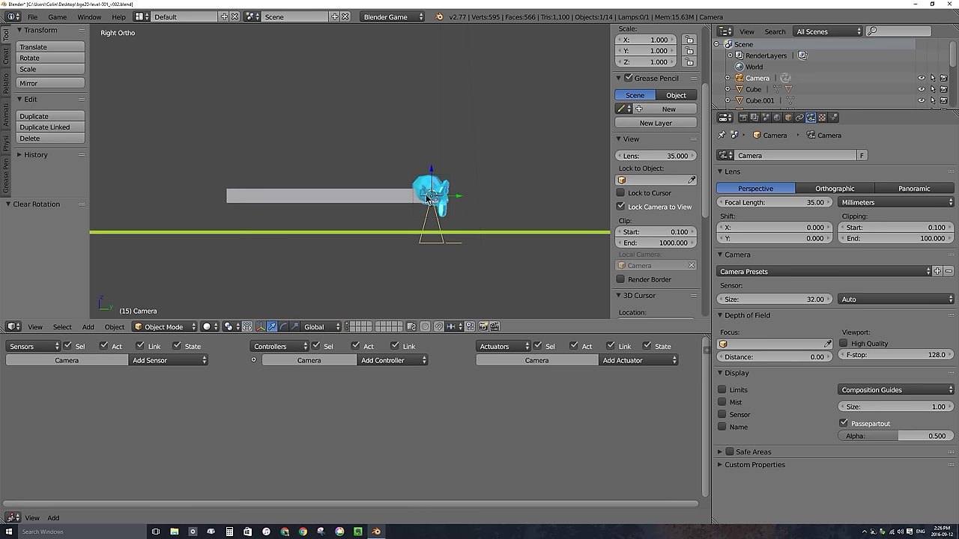
pyautogui.press('g')
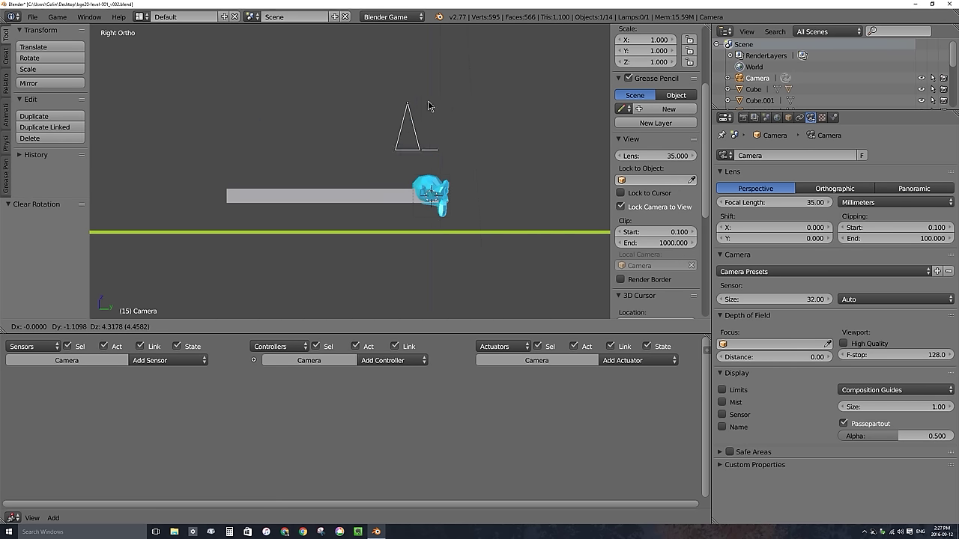
pyautogui.click(224, 83)
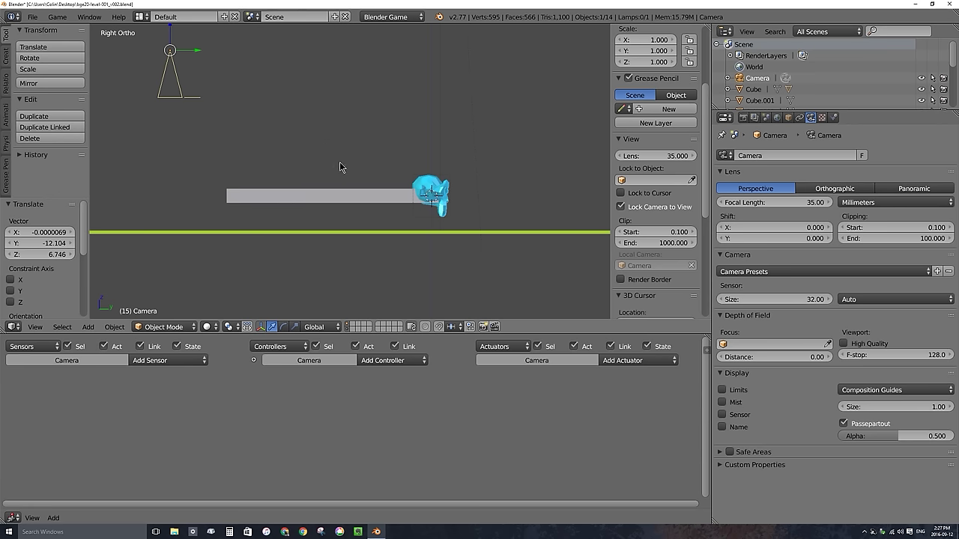
pyautogui.press('r')
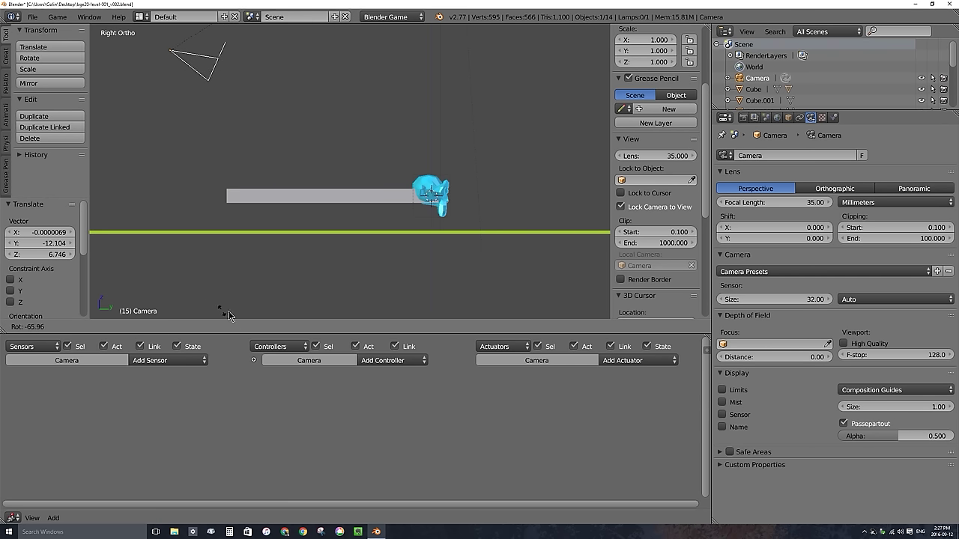
pyautogui.click(235, 310)
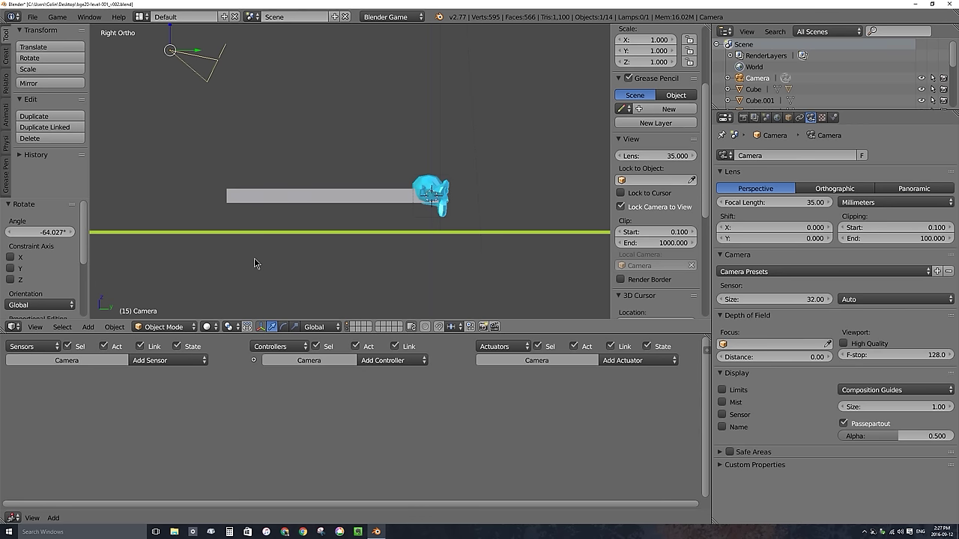
# Step: Hide the side shelves and split the 3D viewport into a camera view and a right orthographic view
pyautogui.press('KP_0')
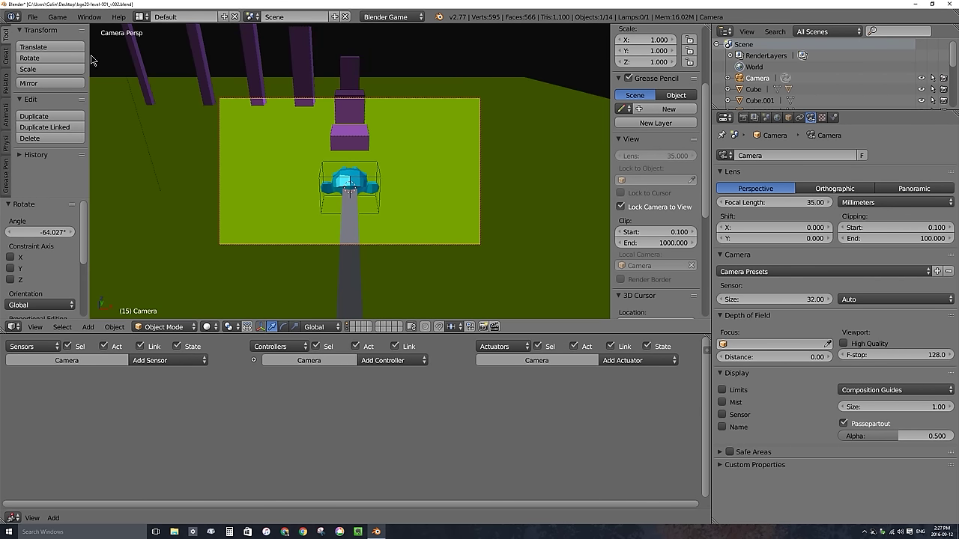
pyautogui.press('t')
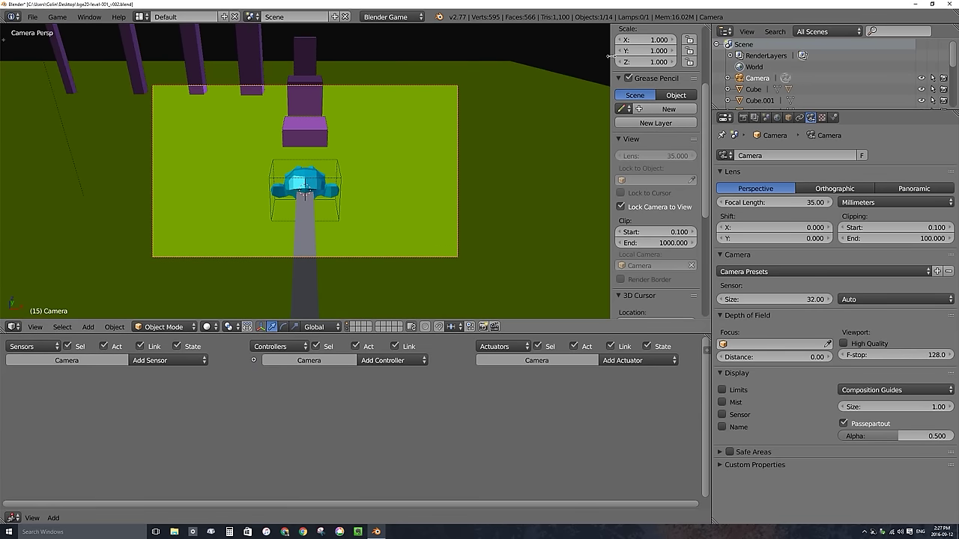
pyautogui.press('n')
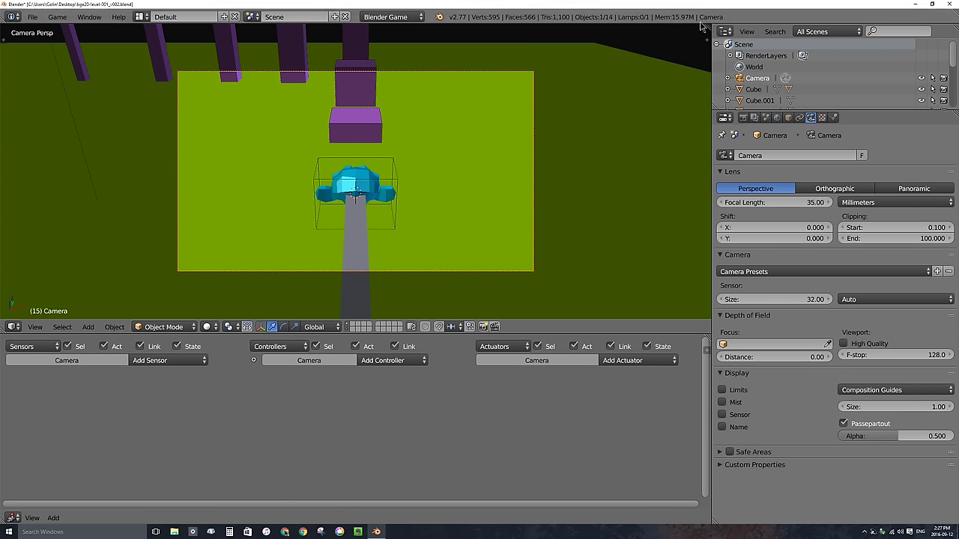
pyautogui.moveTo(707, 25); pyautogui.dragTo(355, 75)
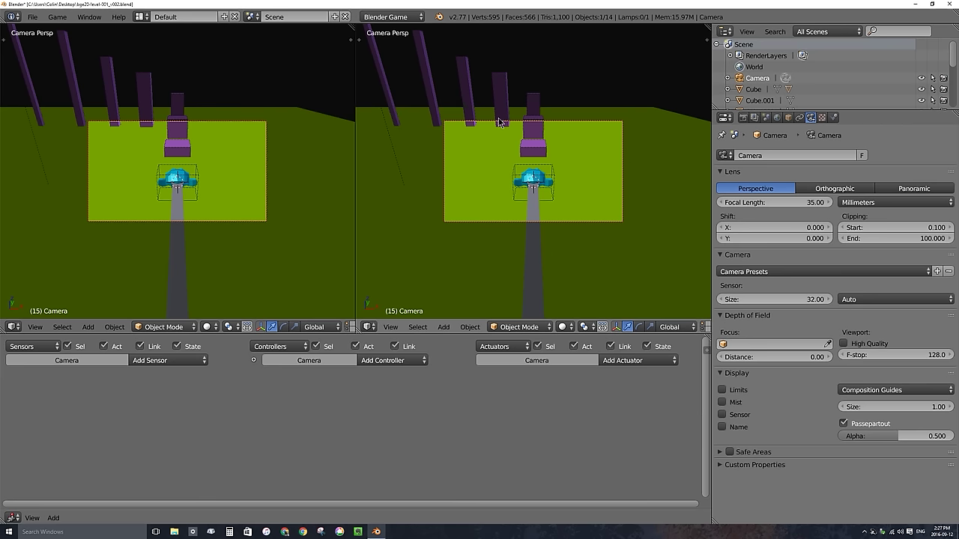
pyautogui.press('KP_3')
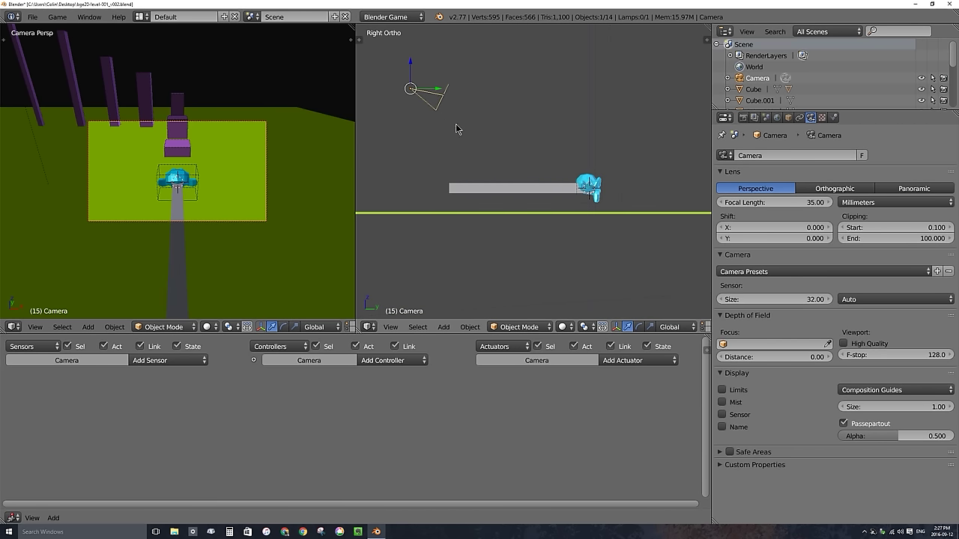
# Step: Move the camera farther behind the blue character and adjust its tilt to frame the character and the purple platforms
pyautogui.press('g')
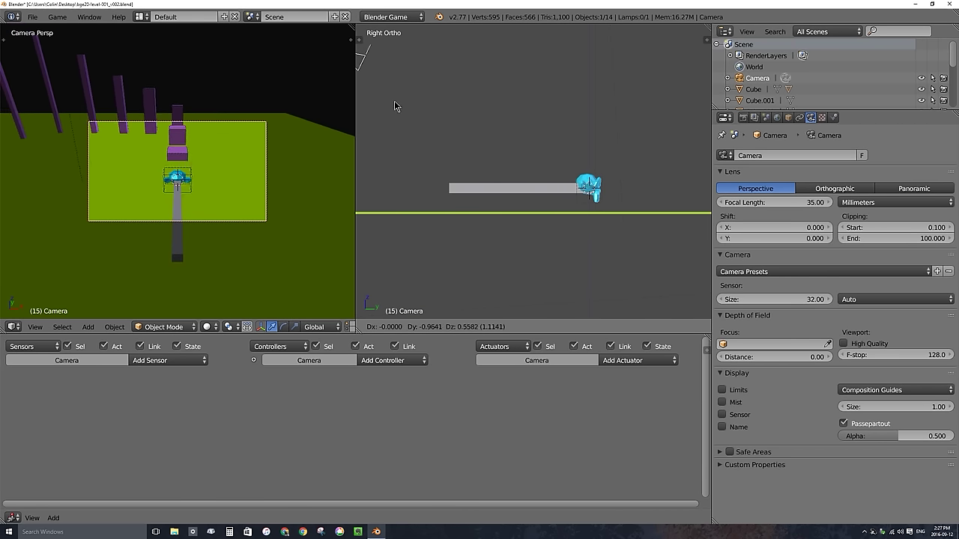
pyautogui.click(470, 154)
pyautogui.press('r')
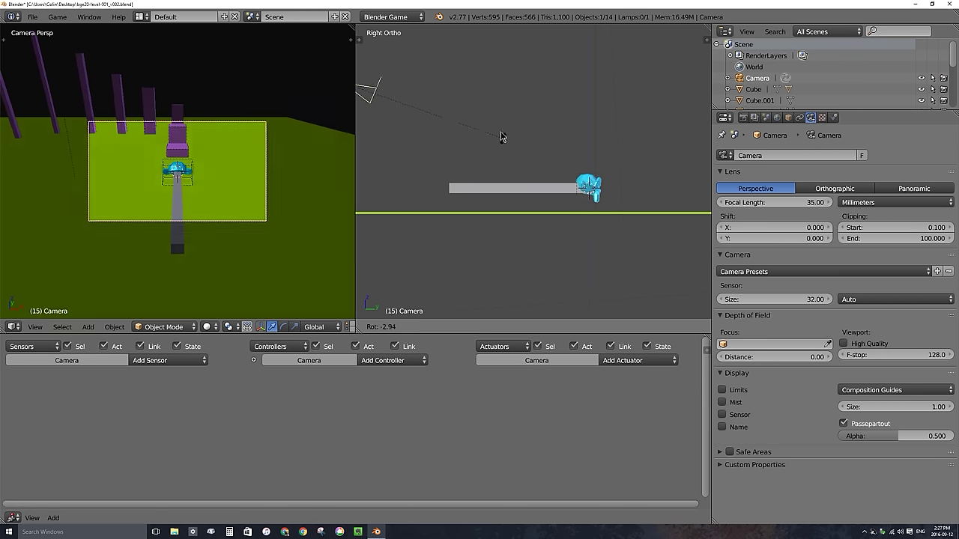
pyautogui.click(490, 118)
pyautogui.press('g')
pyautogui.click(467, 142)
pyautogui.keyDown('shift'); pyautogui.moveTo(392, 112); pyautogui.dragTo(465, 111, button='middle'); pyautogui.keyUp('shift')
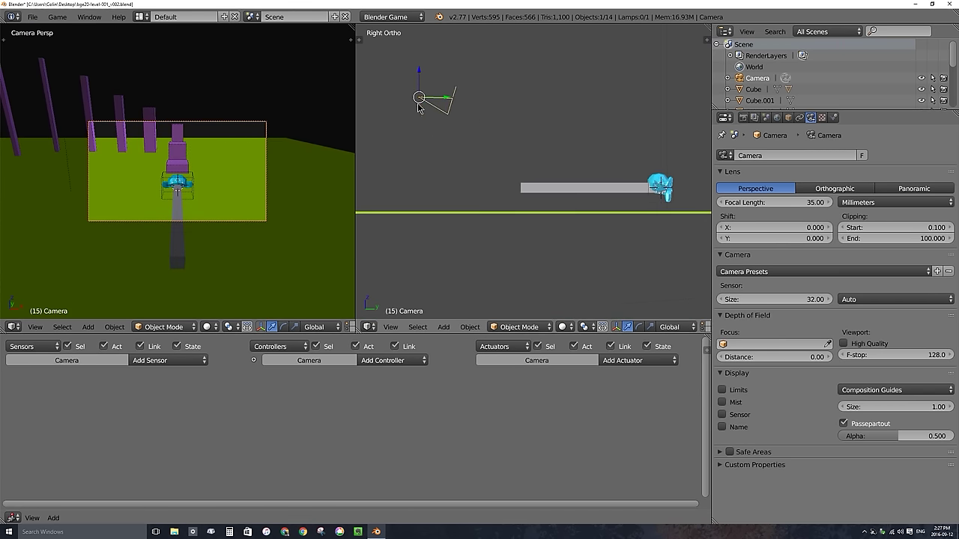
# Step: Parent the camera to the long beam using the Object parent type
pyautogui.rightClick(569, 183)
pyautogui.rightClick(450, 103)
pyautogui.keyDown('shift'); pyautogui.rightClick(551, 190); pyautogui.keyUp('shift')
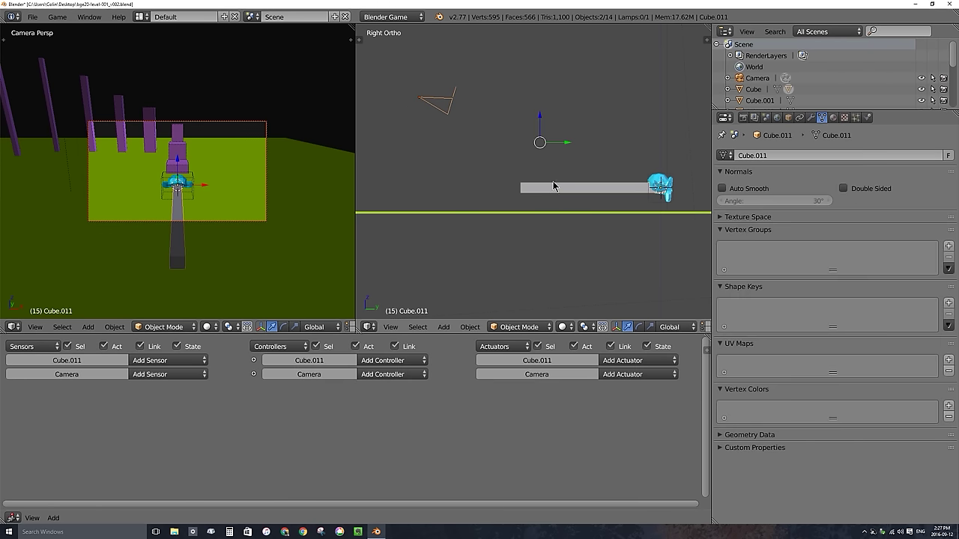
pyautogui.hotkey('ctrl', 'p')
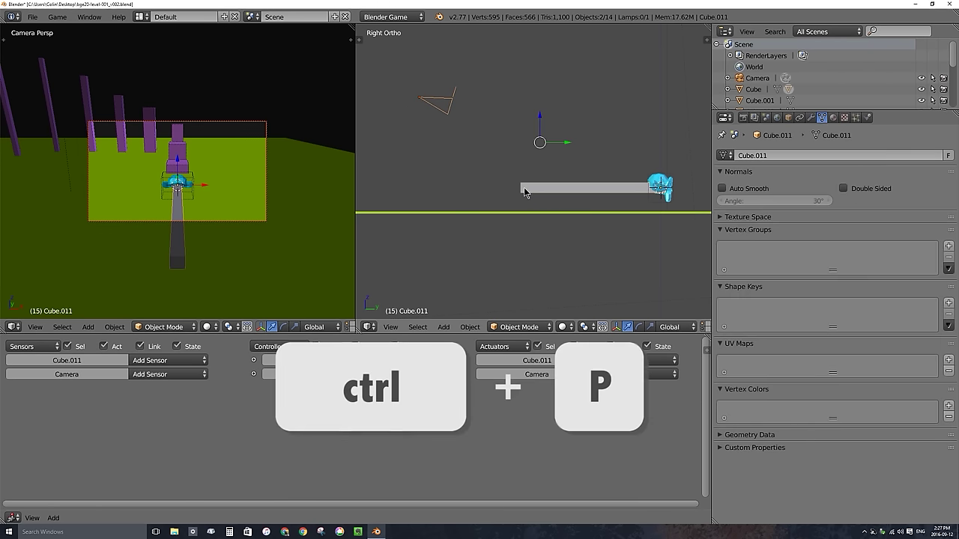
pyautogui.click(524, 190)
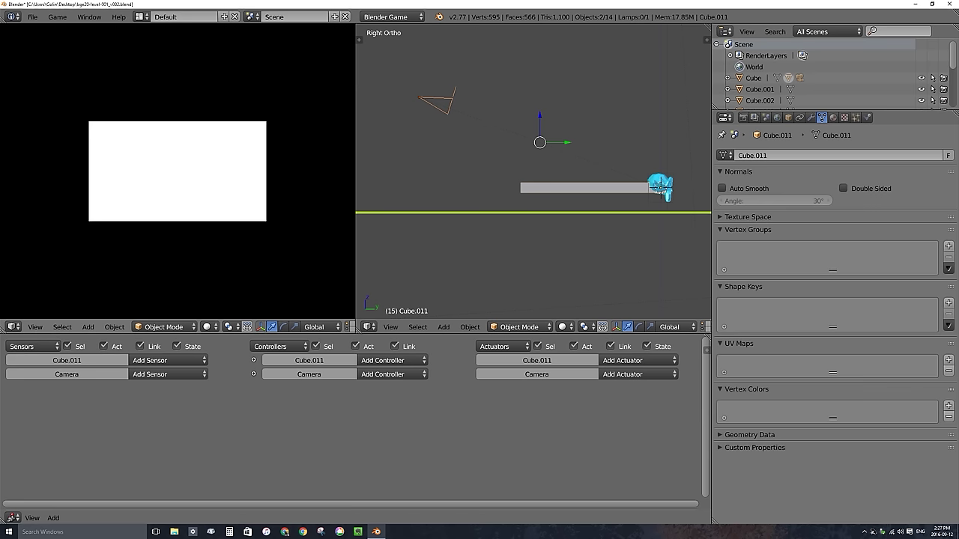
# Step: Set the camera view's shading to Material and test-run the game in it
pyautogui.press('Escape')
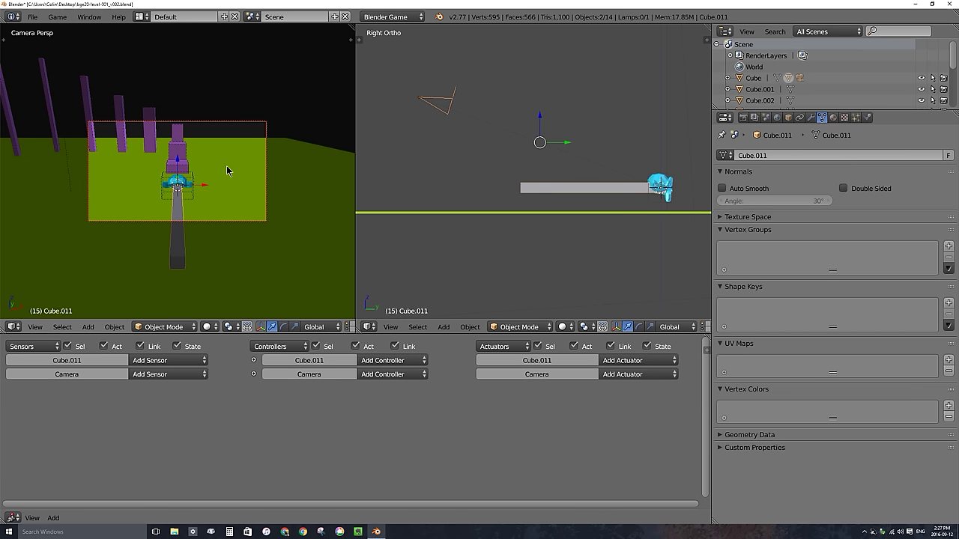
pyautogui.click(746, 119)
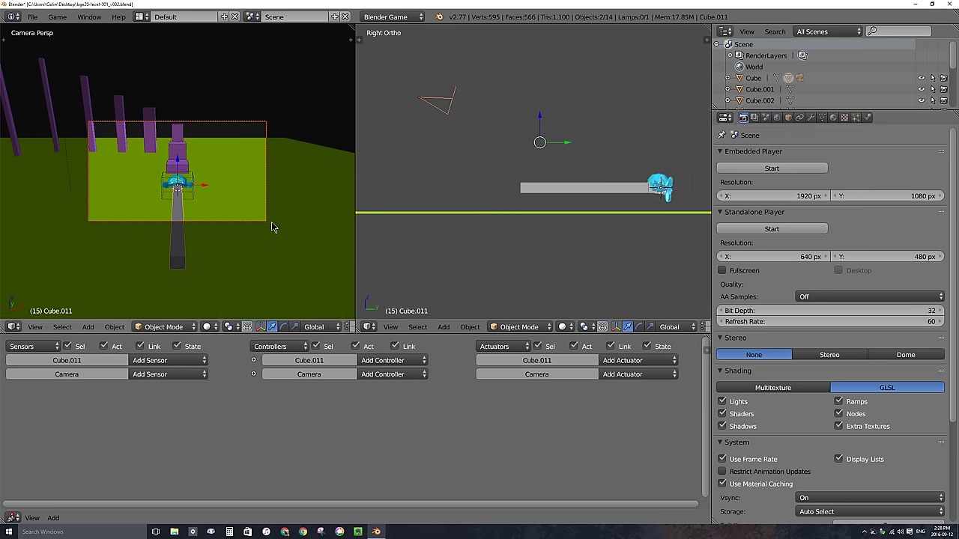
pyautogui.click(210, 327)
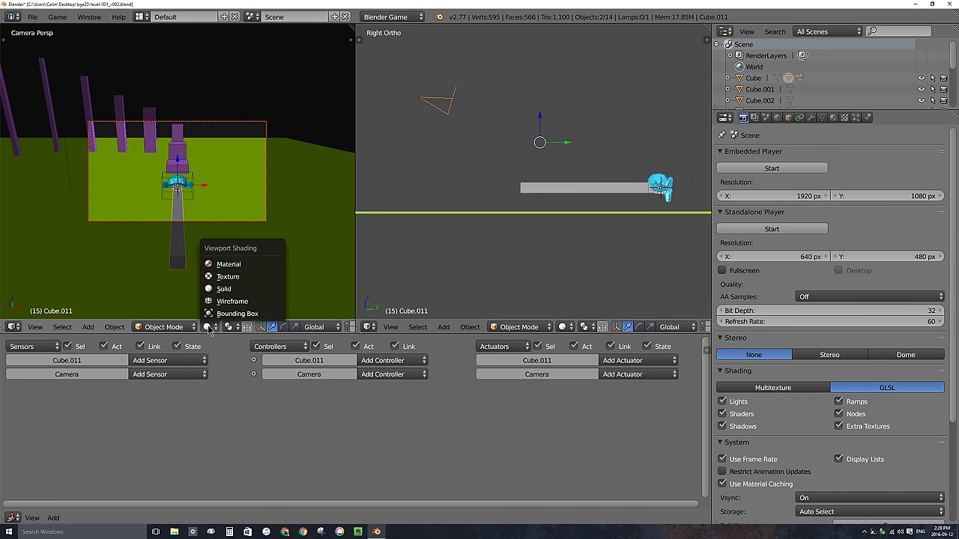
pyautogui.click(223, 266)
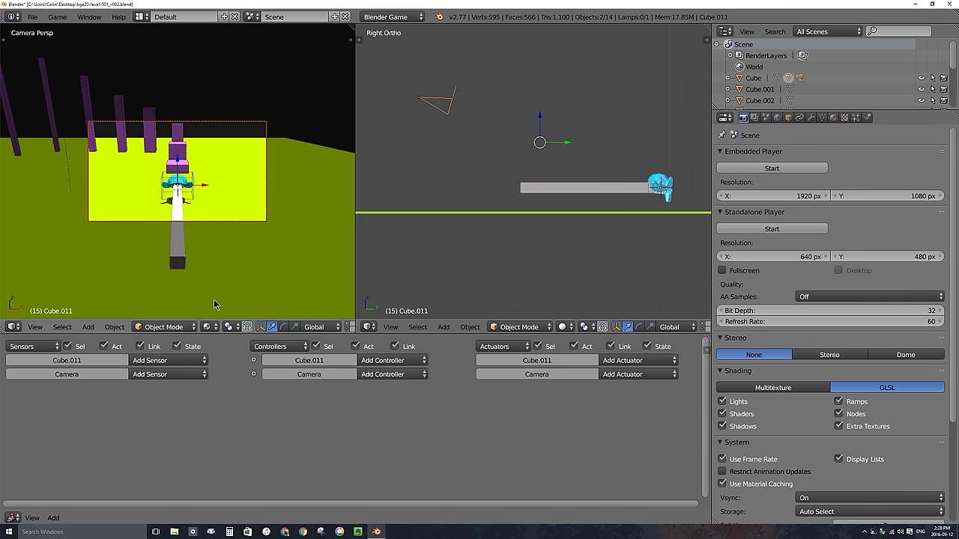
pyautogui.press('p')
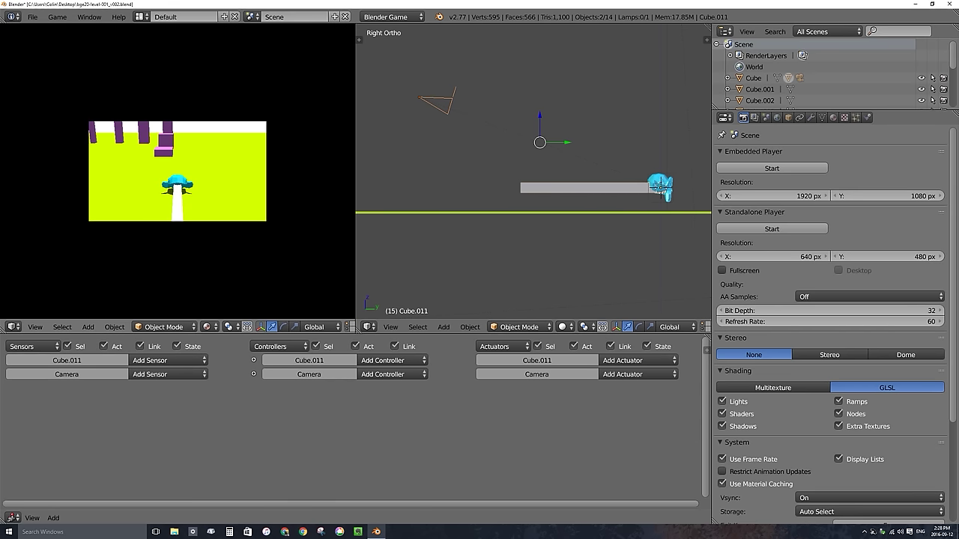
pyautogui.press('Escape')
# Step: Set the long beam's physics type to No Collision
pyautogui.rightClick(536, 187)
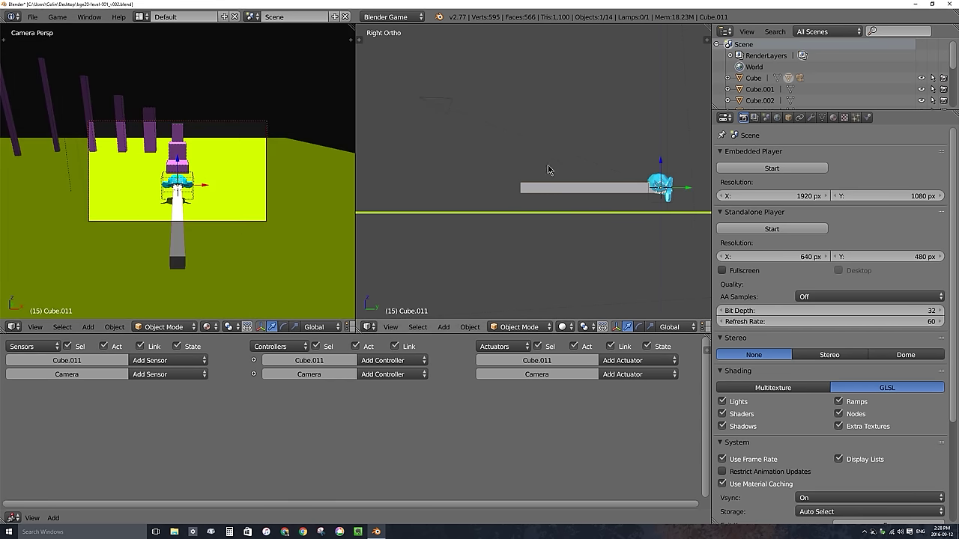
pyautogui.rightClick(659, 180)
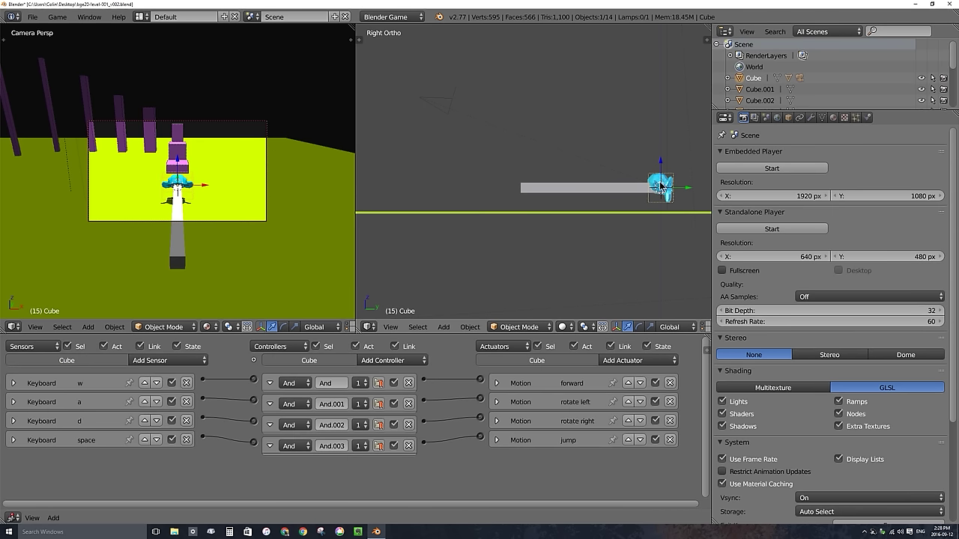
pyautogui.rightClick(660, 185)
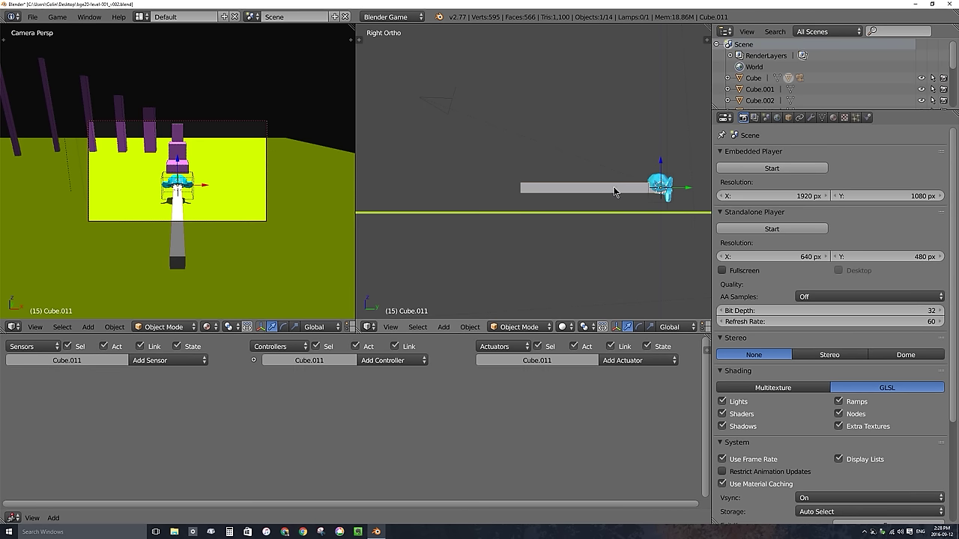
pyautogui.click(869, 117)
pyautogui.click(837, 169)
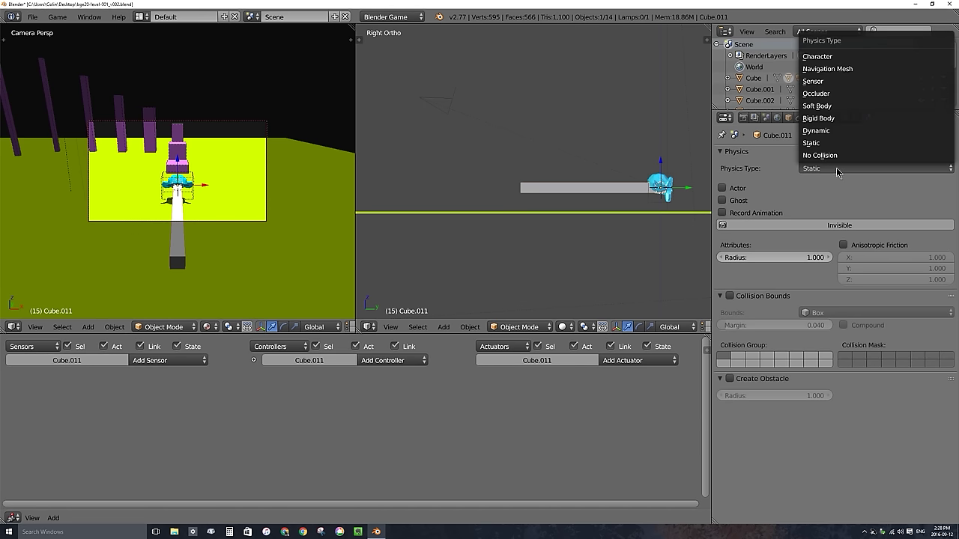
pyautogui.click(838, 155)
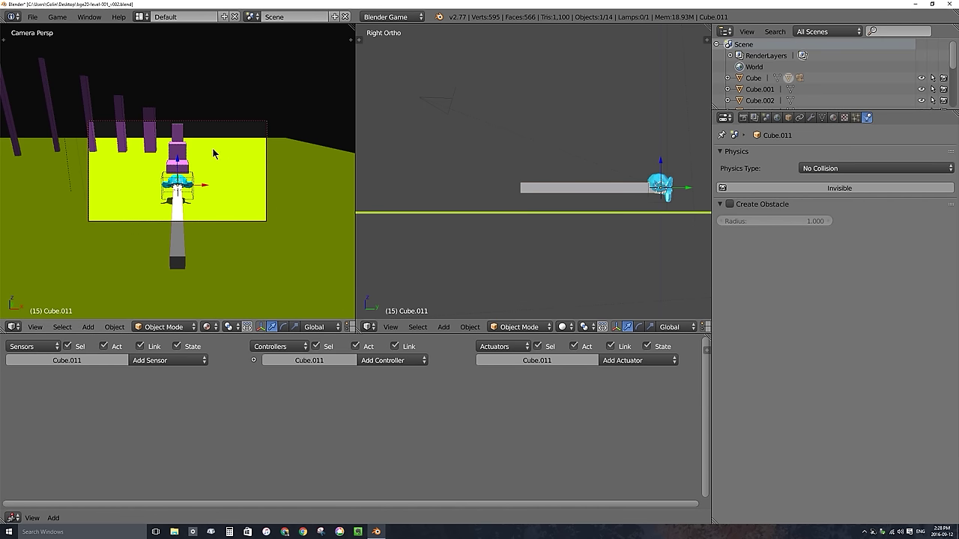
# Step: Play the game in the camera view to test how the camera follows the blue character
pyautogui.press('p')
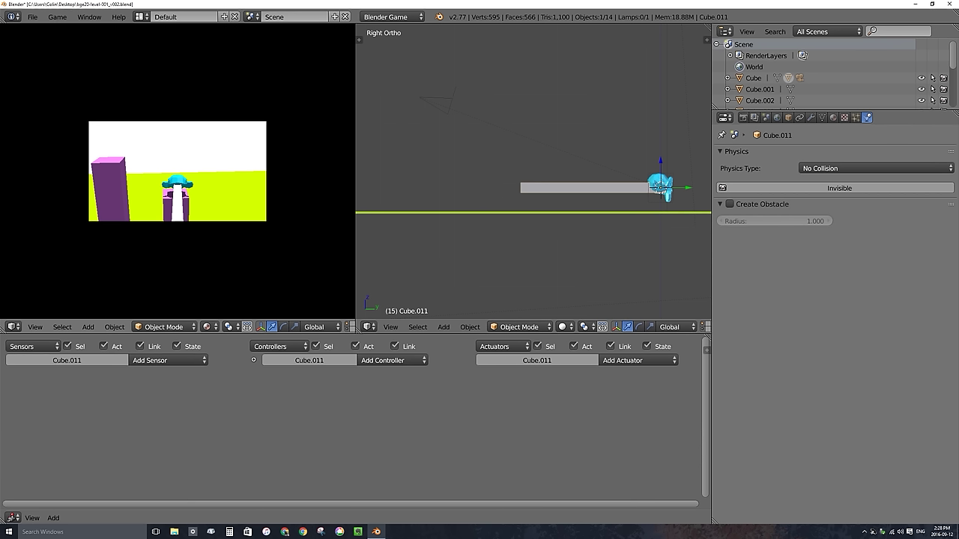
pyautogui.press('Escape')
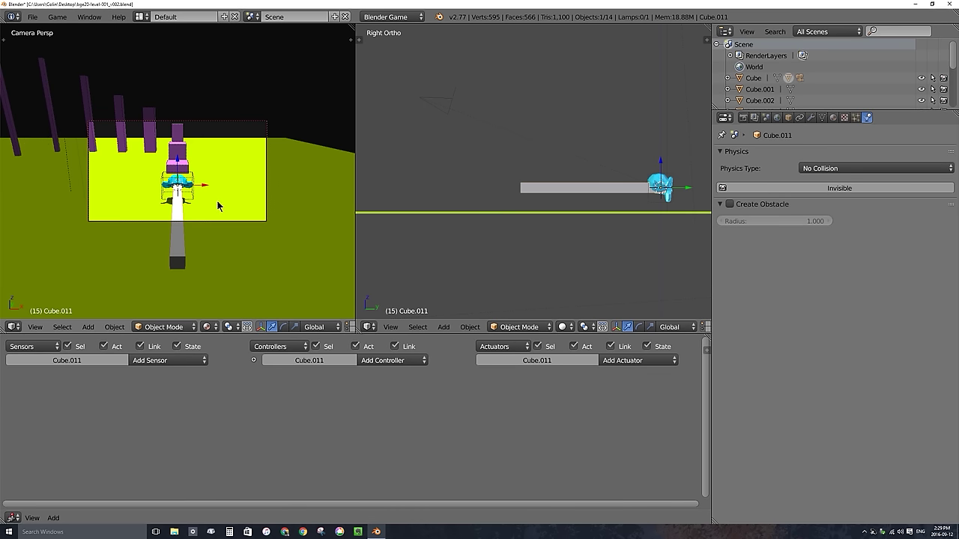
# Step: Select the blue character's bounding cube, named Cube, and enlarge the logic editor area
pyautogui.rightClick(179, 210)
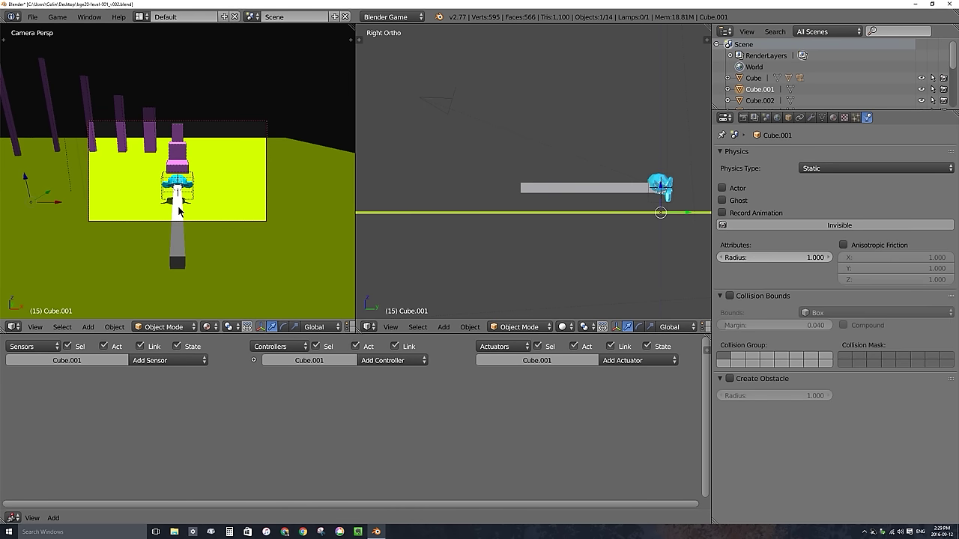
pyautogui.rightClick(178, 203)
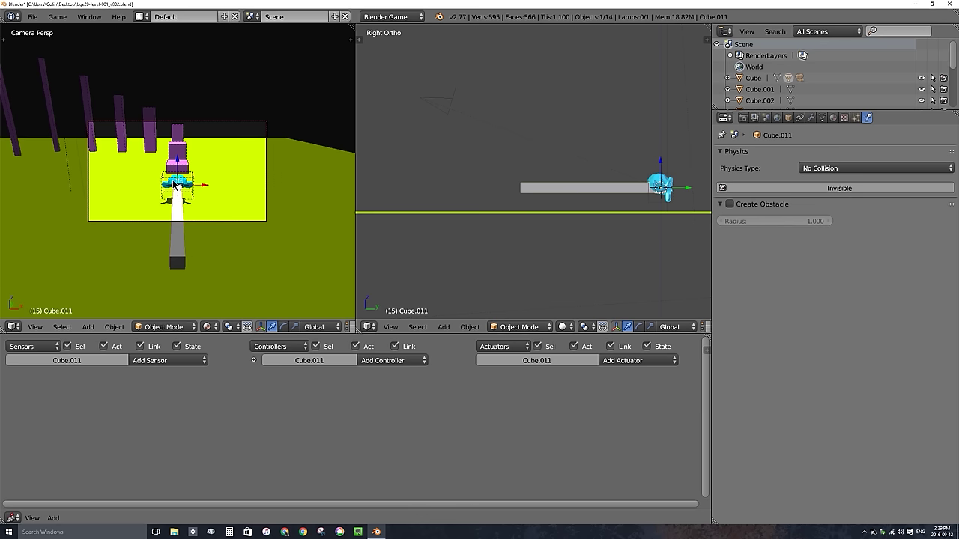
pyautogui.rightClick(184, 181)
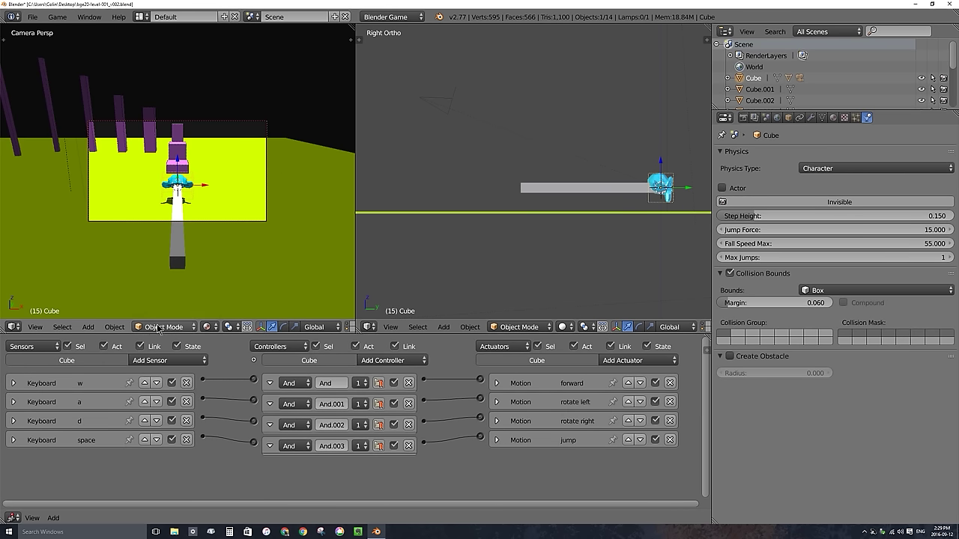
pyautogui.moveTo(182, 335); pyautogui.dragTo(183, 247)
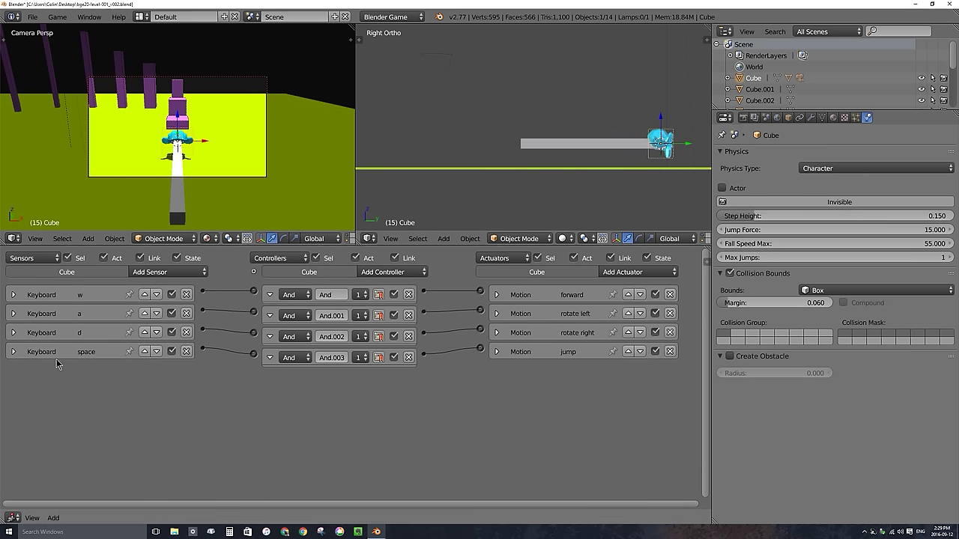
# Step: Examine the character's a and d keyboard sensors and the rotation values of its rotate left and rotate right actuators
pyautogui.click(14, 314)
pyautogui.click(15, 425)
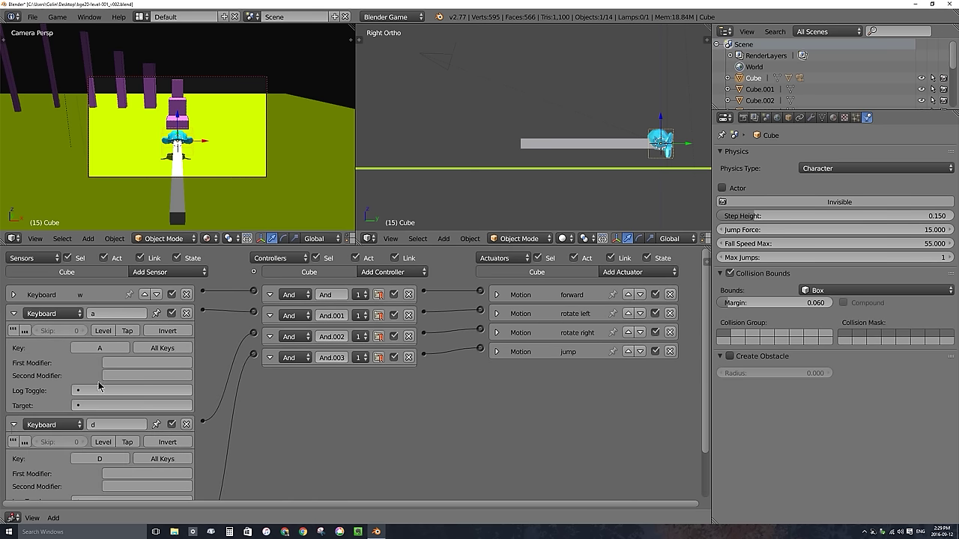
pyautogui.click(13, 314)
pyautogui.click(13, 333)
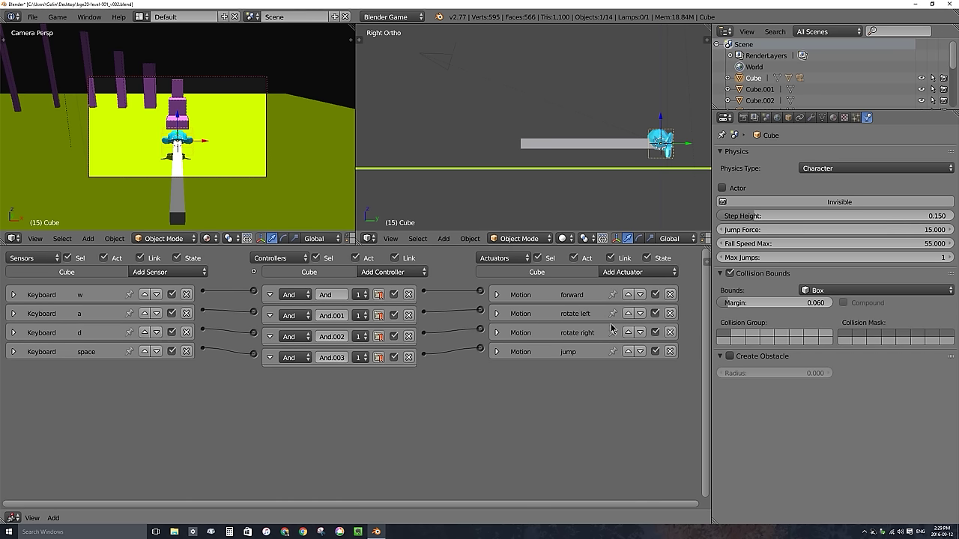
pyautogui.click(496, 314)
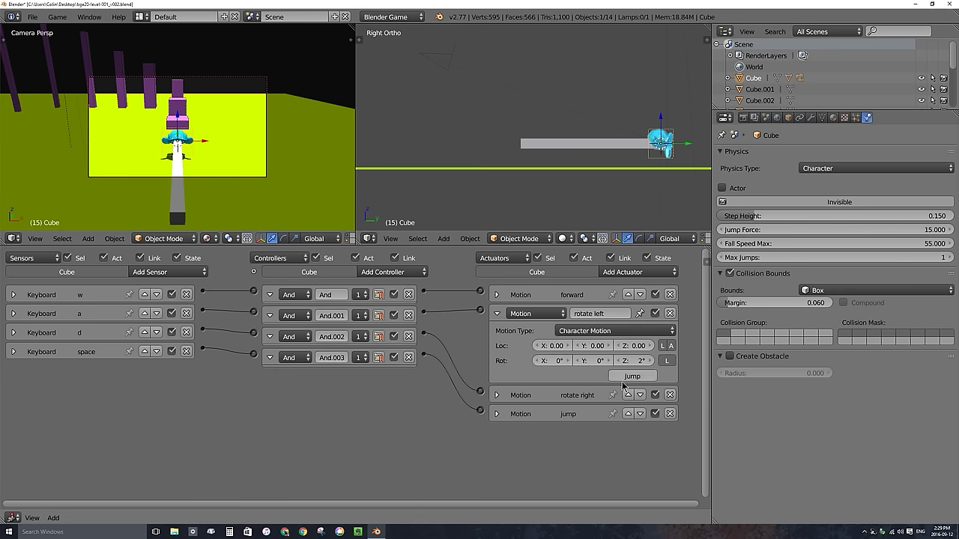
pyautogui.moveTo(641, 362); pyautogui.dragTo(644, 362)
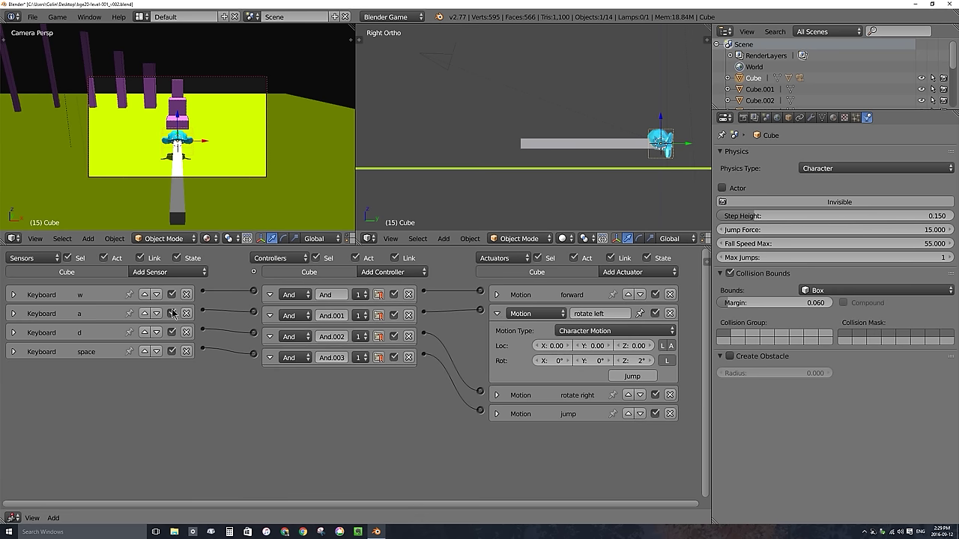
pyautogui.click(496, 394)
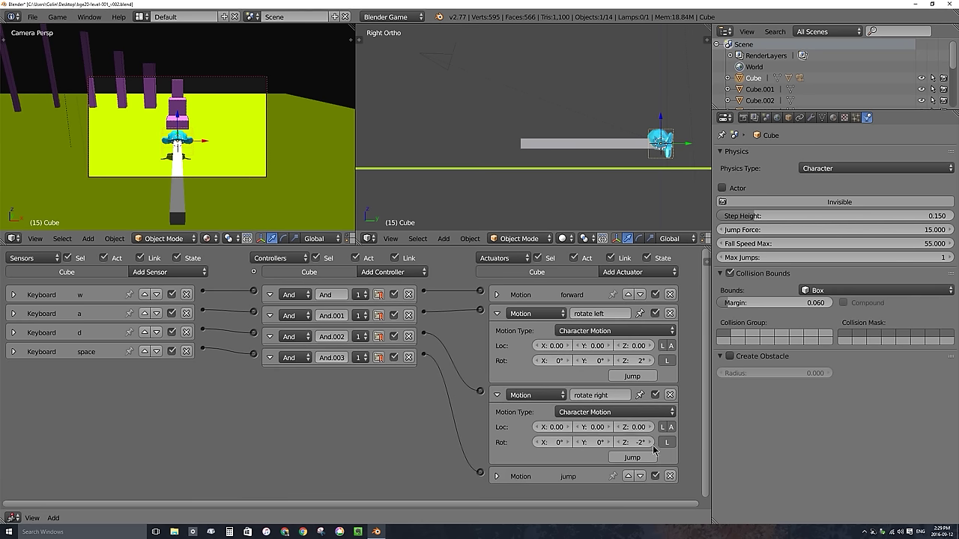
pyautogui.click(496, 313)
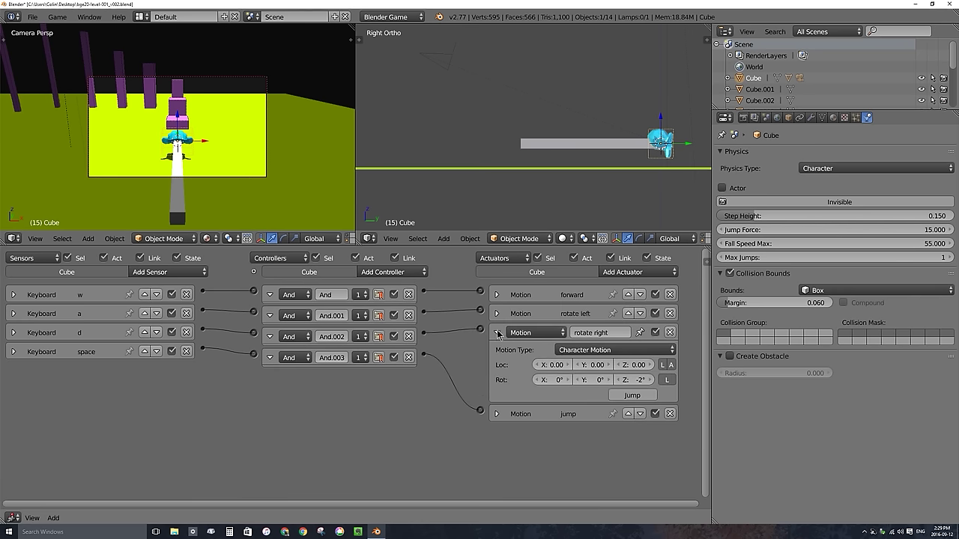
pyautogui.click(496, 332)
# Step: Add a Keyboard sensor to the long beam, assign it the A key, and name it a
pyautogui.rightClick(177, 169)
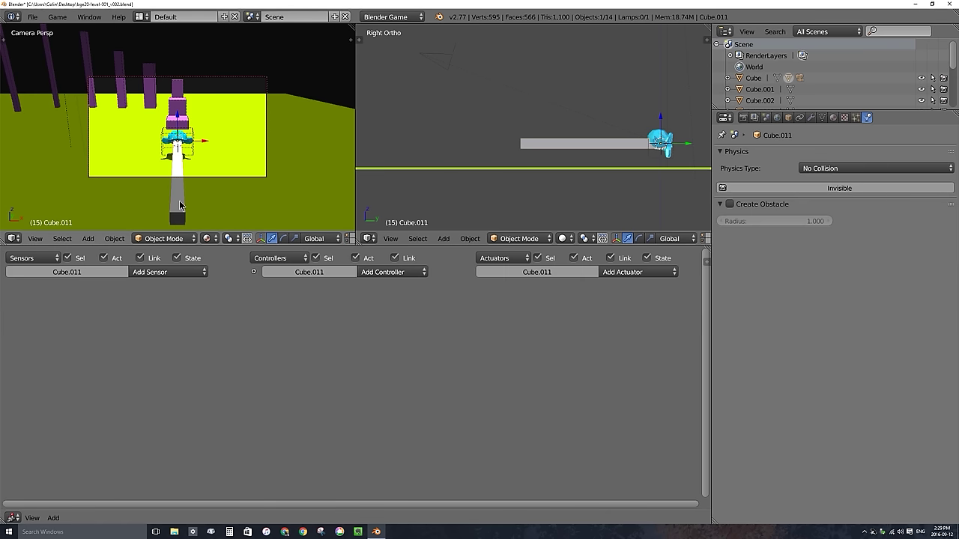
pyautogui.click(167, 272)
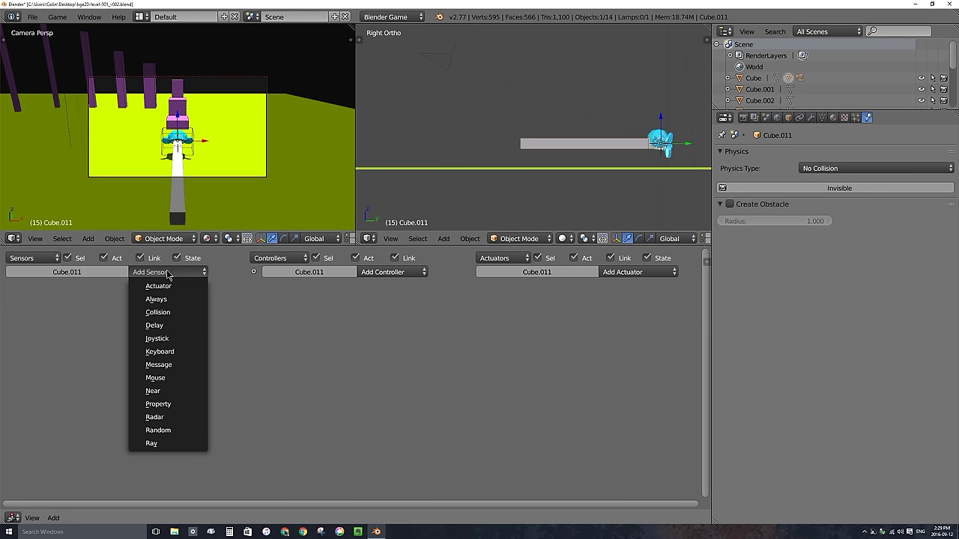
pyautogui.click(183, 352)
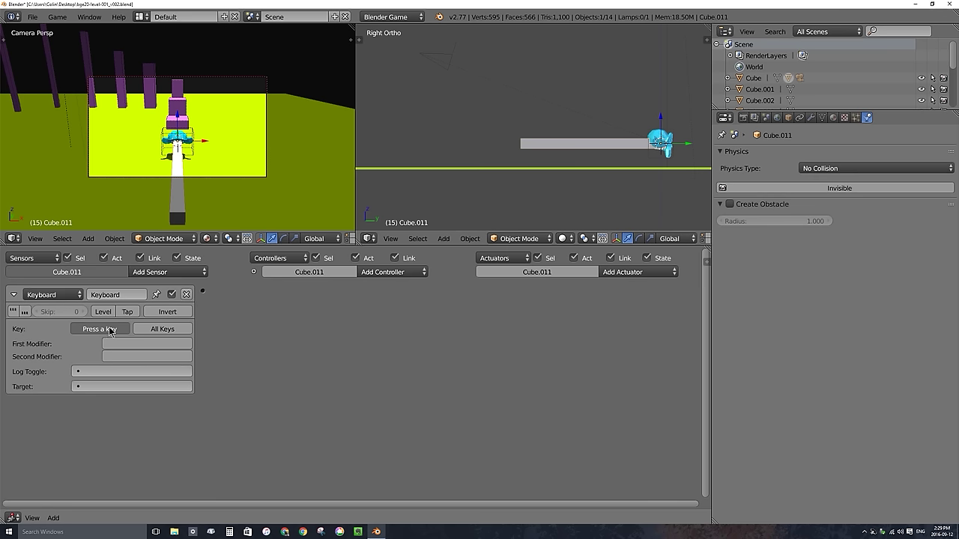
pyautogui.press('a')
pyautogui.click(129, 292)
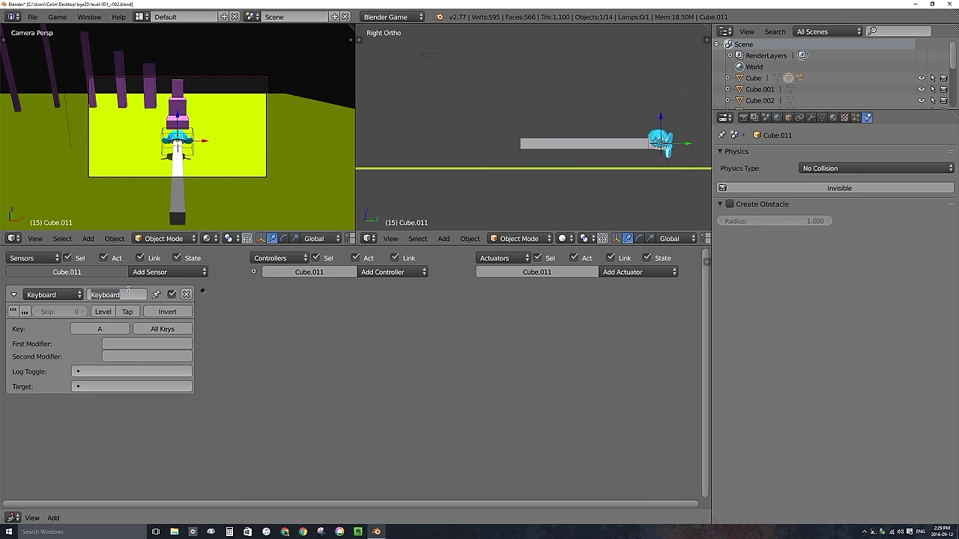
pyautogui.write('a')
# Step: Add a second Keyboard sensor to the beam for the D key, name it d, and collapse both sensors
pyautogui.click(157, 274)
pyautogui.click(160, 351)
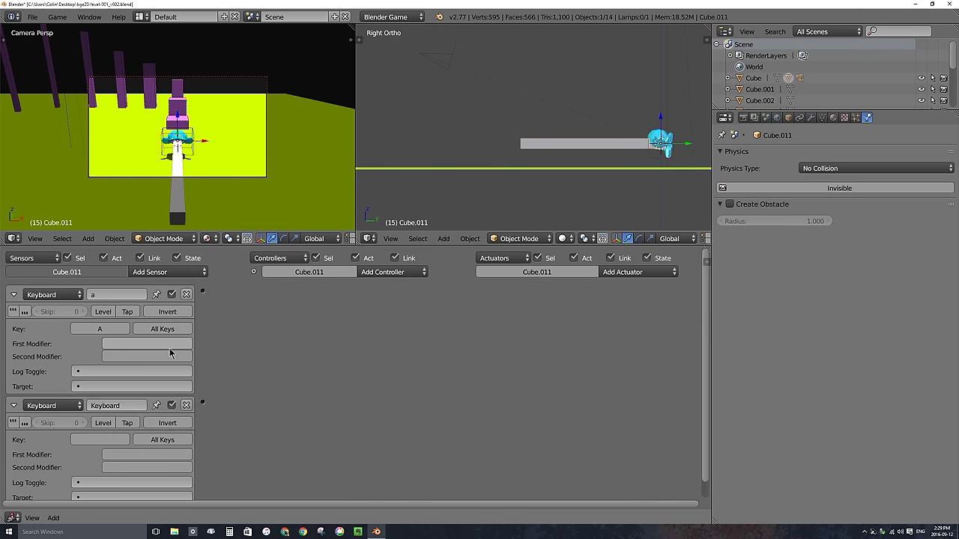
pyautogui.click(98, 439)
pyautogui.press('d')
pyautogui.click(116, 406)
pyautogui.write('d')
pyautogui.press('Return')
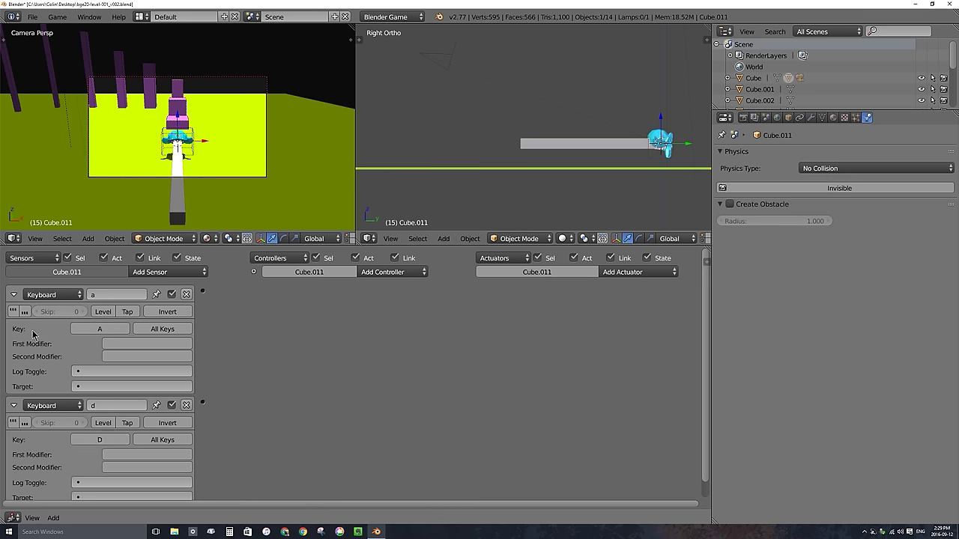
pyautogui.click(14, 298)
pyautogui.click(14, 313)
# Step: Add a Motion actuator to the beam and set its motion type to Character Motion
pyautogui.click(638, 272)
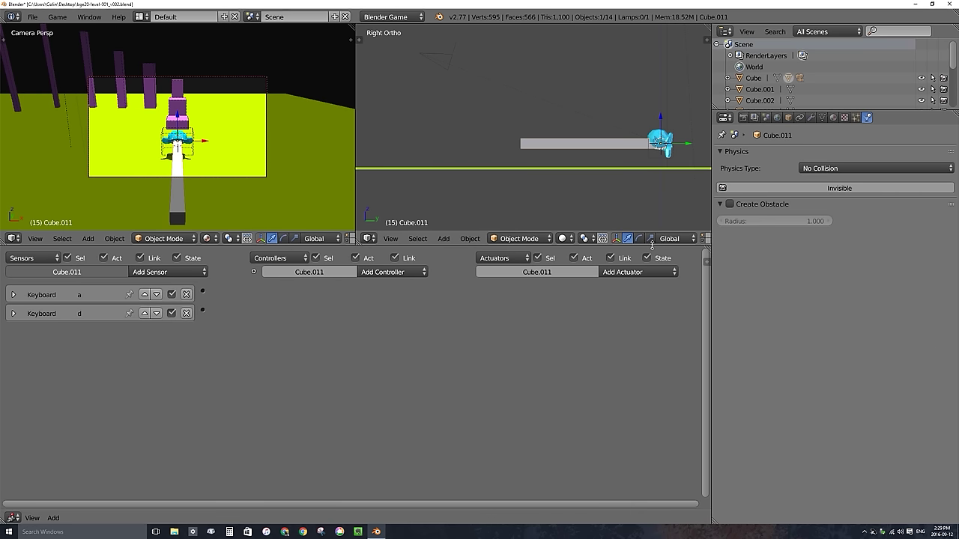
pyautogui.click(654, 273)
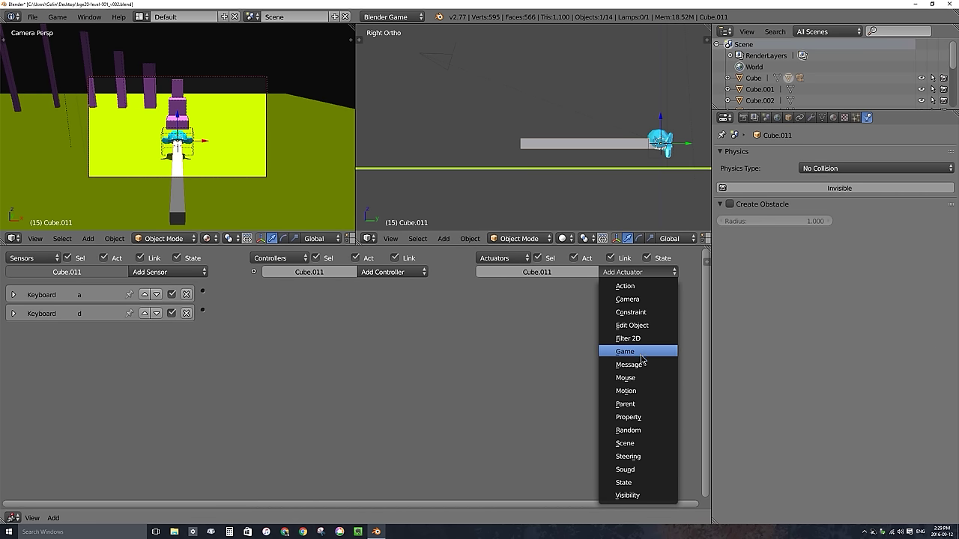
pyautogui.click(642, 391)
pyautogui.click(617, 311)
pyautogui.click(606, 274)
# Step: Add a second Motion actuator to the beam, also with the Character Motion type
pyautogui.click(646, 272)
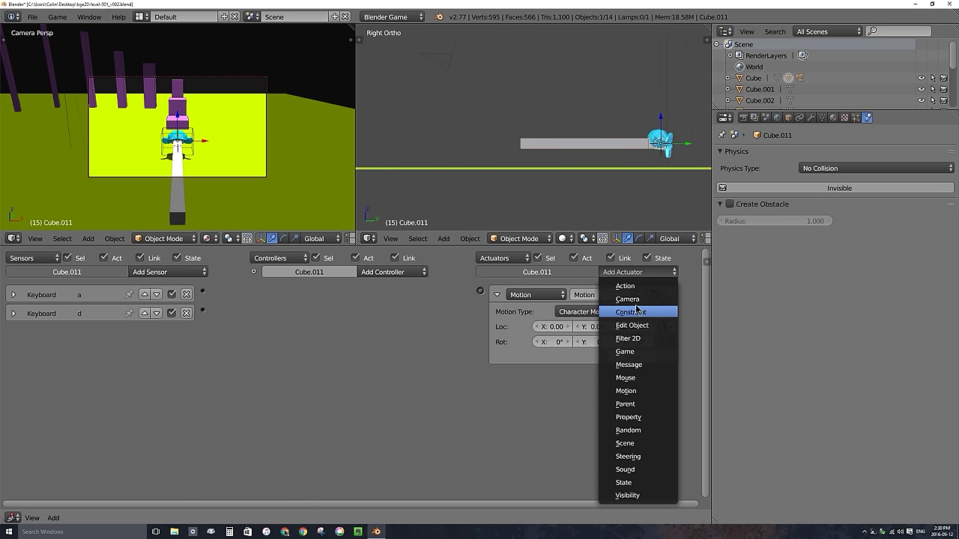
pyautogui.click(649, 391)
pyautogui.click(605, 393)
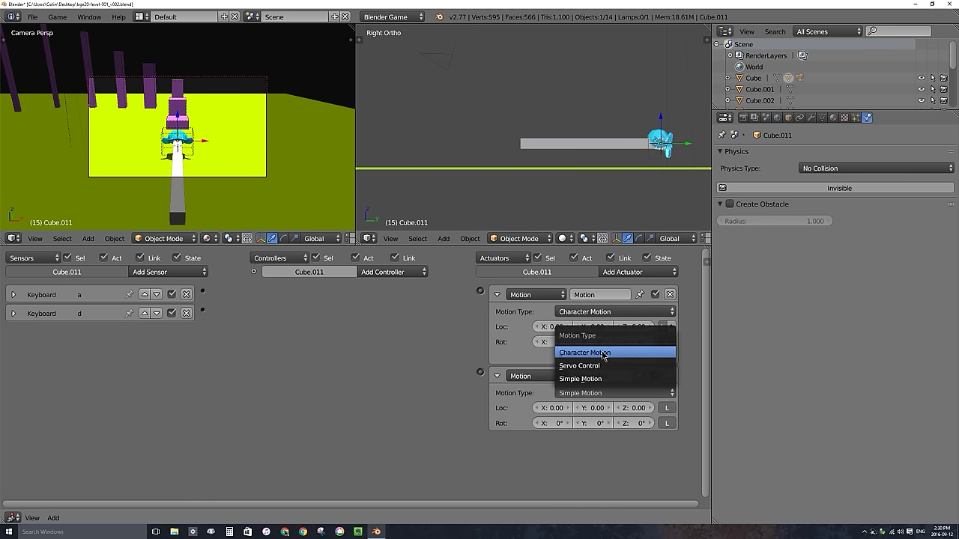
pyautogui.click(604, 351)
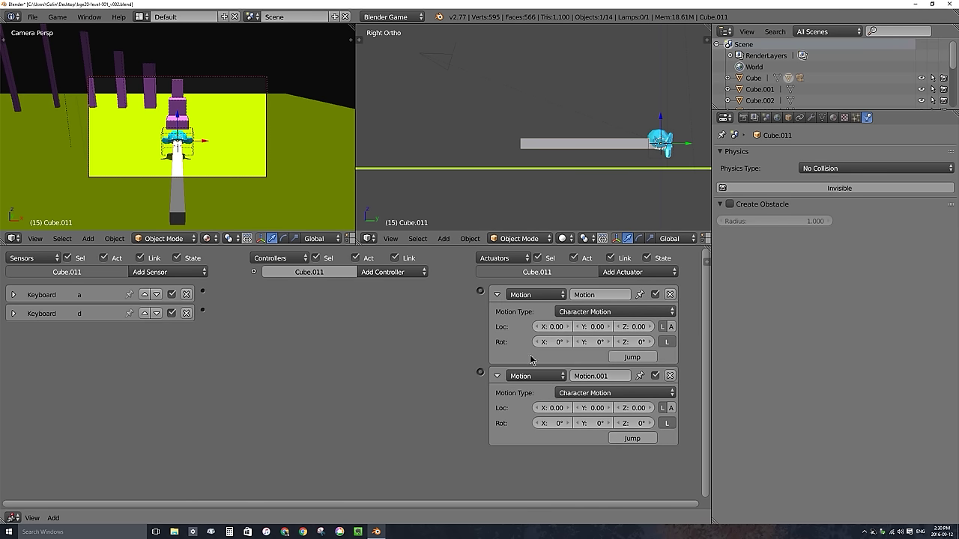
# Step: Set the Z rotation to -2° in the first actuator and 2° in the second, and link sensors a and d to them respectively
pyautogui.click(636, 341)
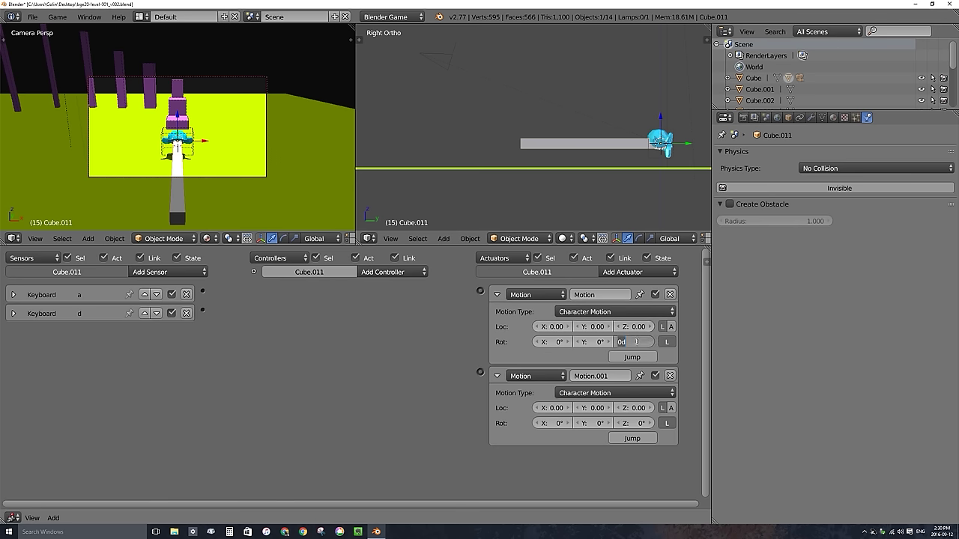
pyautogui.write('-2')
pyautogui.press('Return')
pyautogui.click(633, 423)
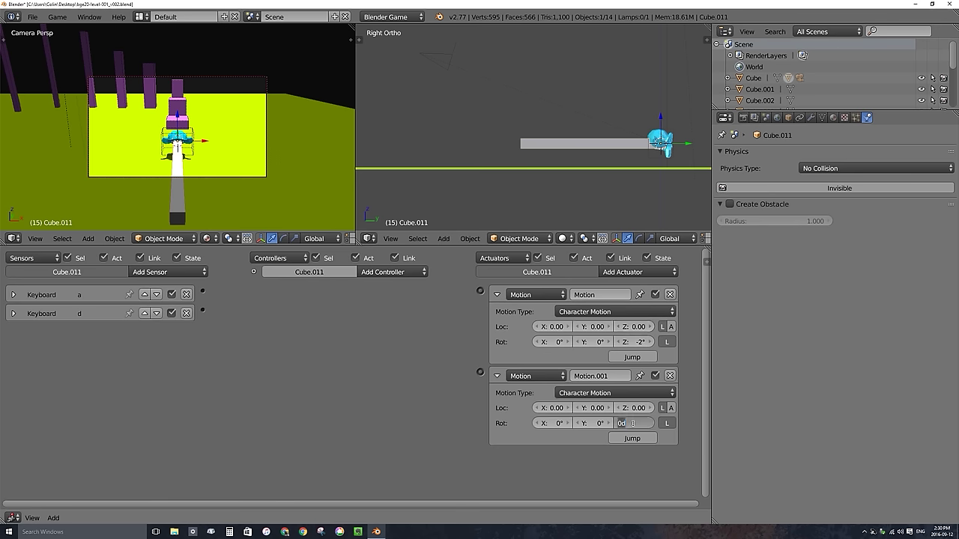
pyautogui.write('2')
pyautogui.press('Return')
pyautogui.moveTo(202, 291); pyautogui.dragTo(480, 291)
pyautogui.moveTo(202, 311); pyautogui.dragTo(480, 375)
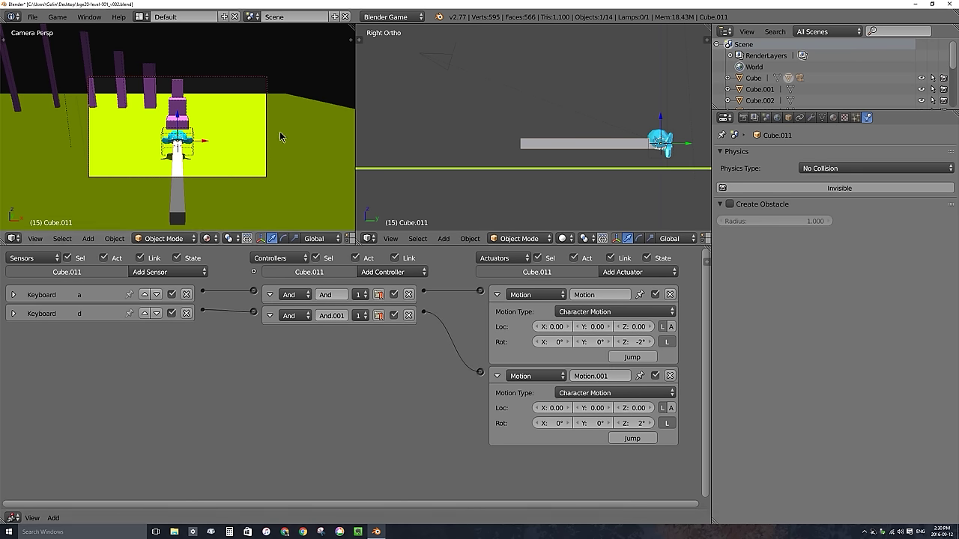
# Step: Run the game in the camera view and turn the character both ways to test the beam's counter-rotation, ending the run when done
pyautogui.press('p')
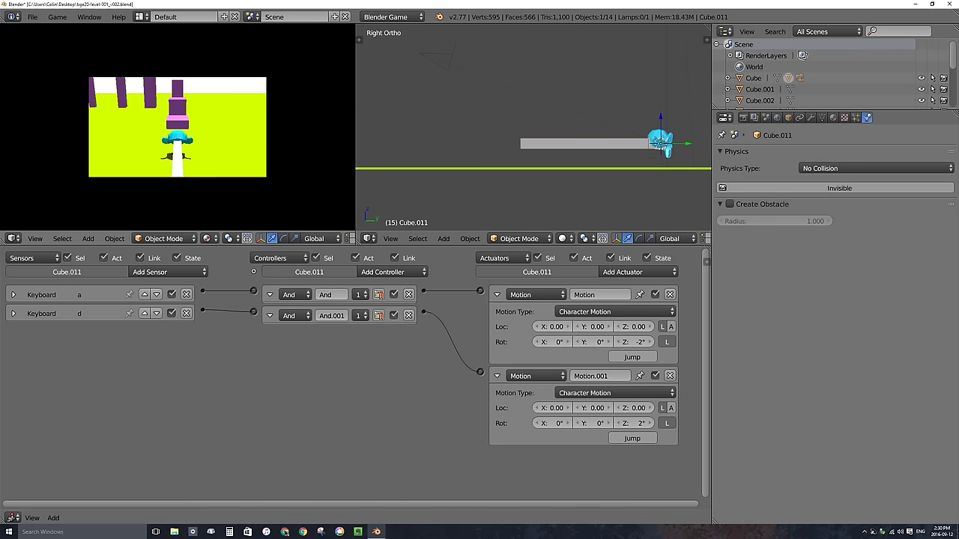
pyautogui.press('a')
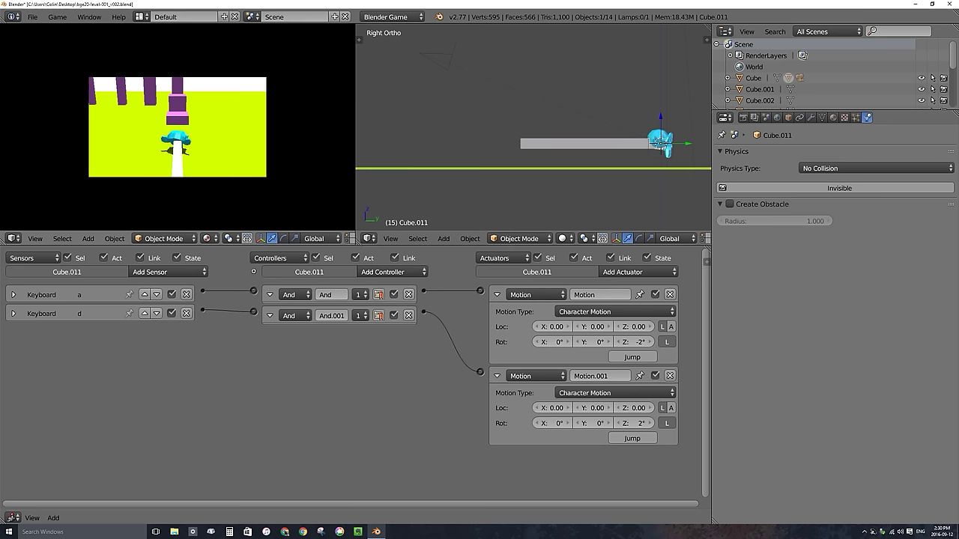
pyautogui.press('d')
pyautogui.press('d')
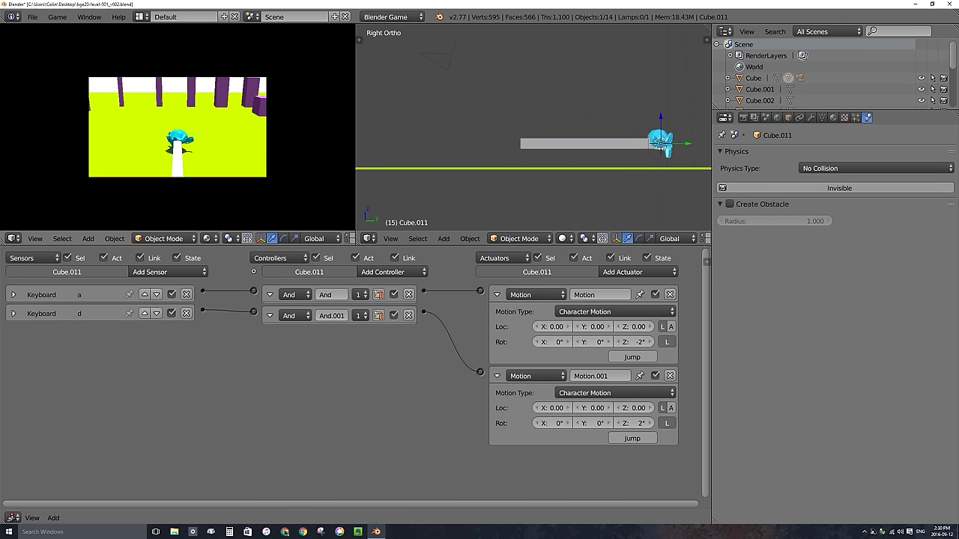
pyautogui.press('a')
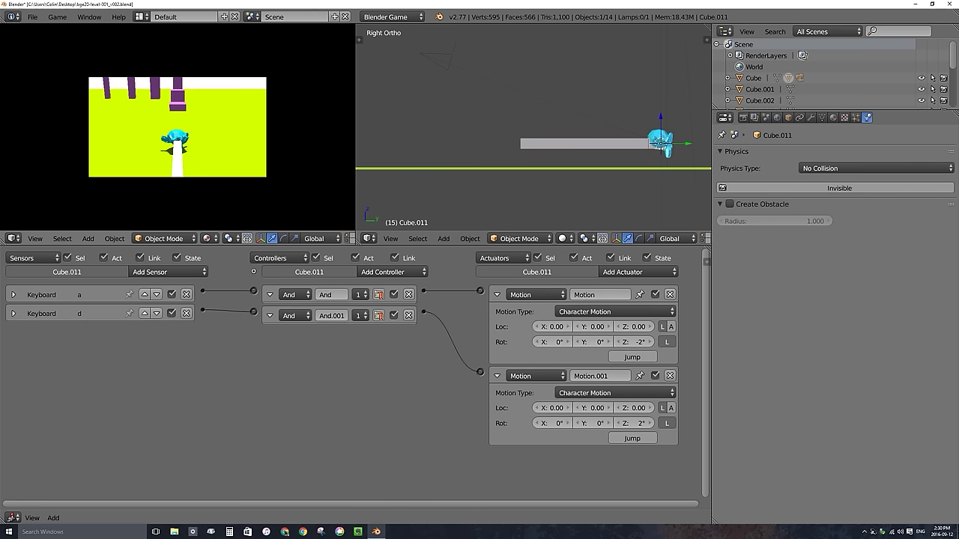
pyautogui.press('d')
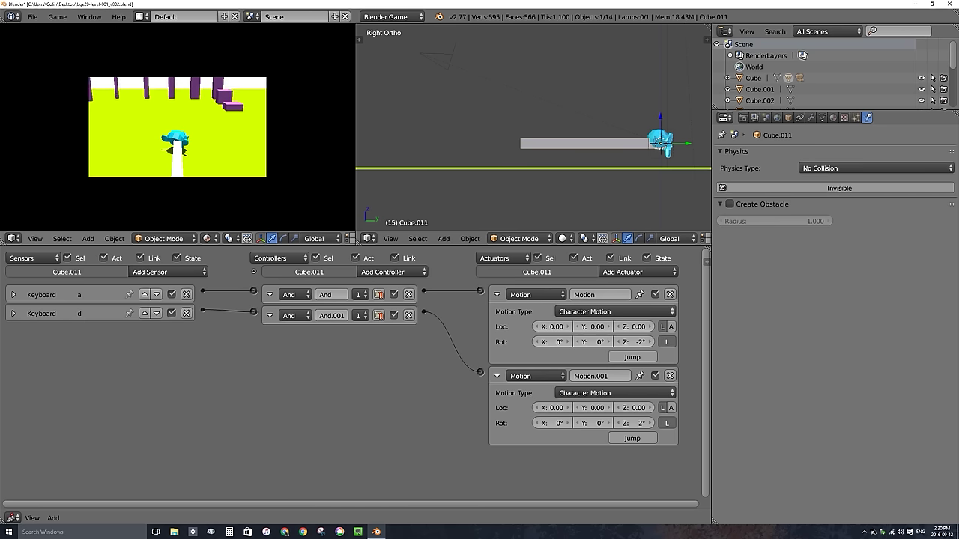
pyautogui.press('d')
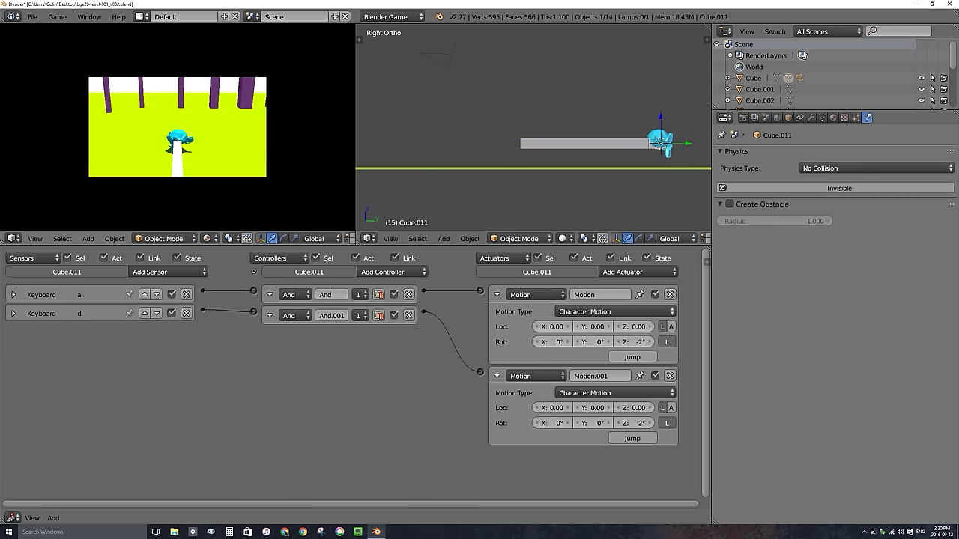
pyautogui.press('a')
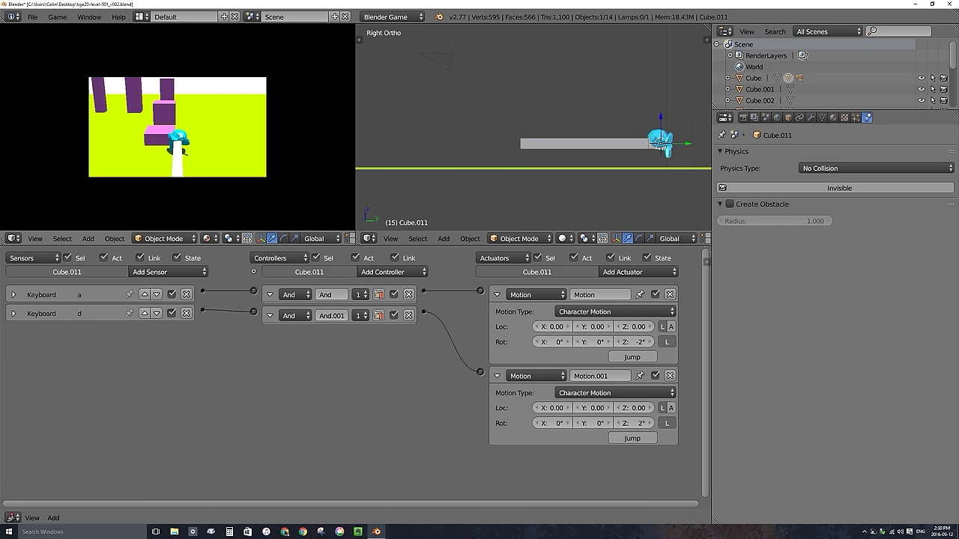
pyautogui.press('d')
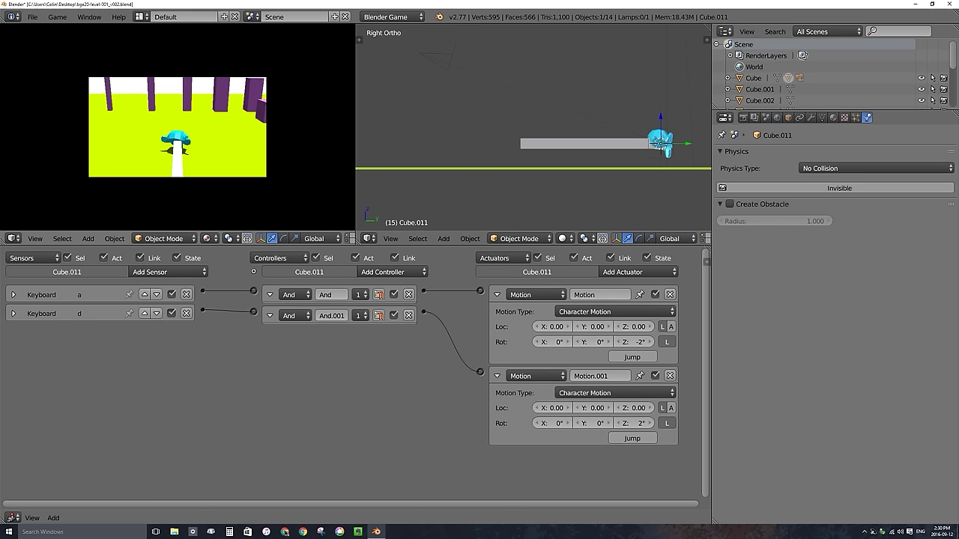
pyautogui.press('a')
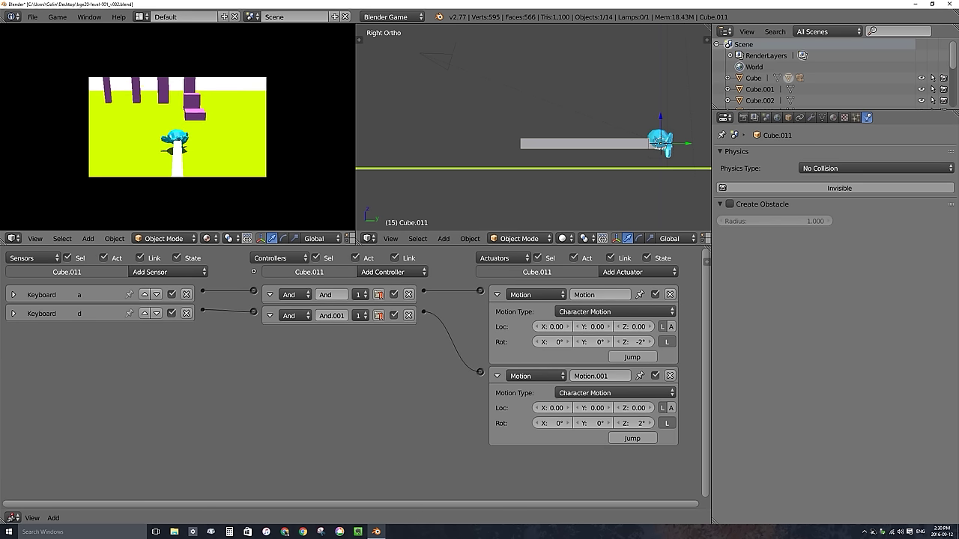
pyautogui.press('d')
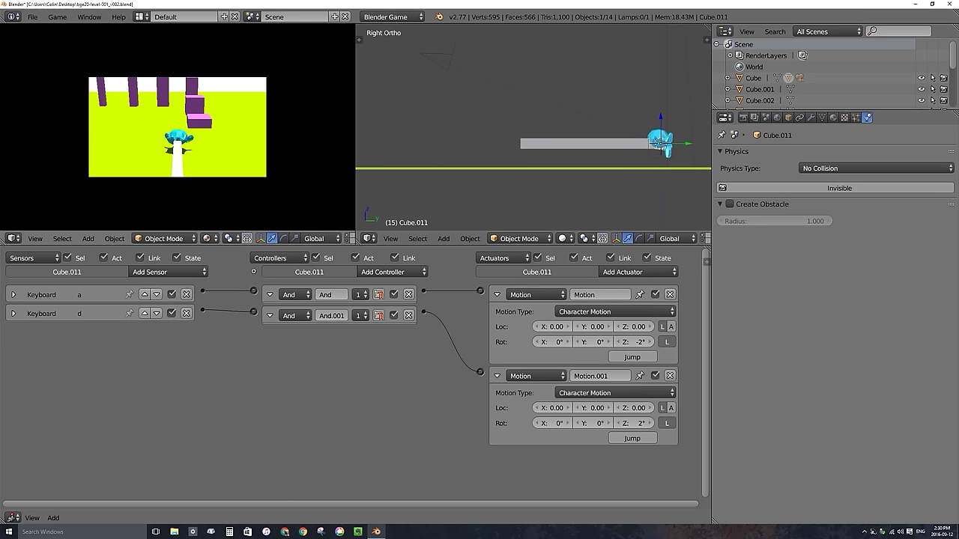
pyautogui.press('Escape')
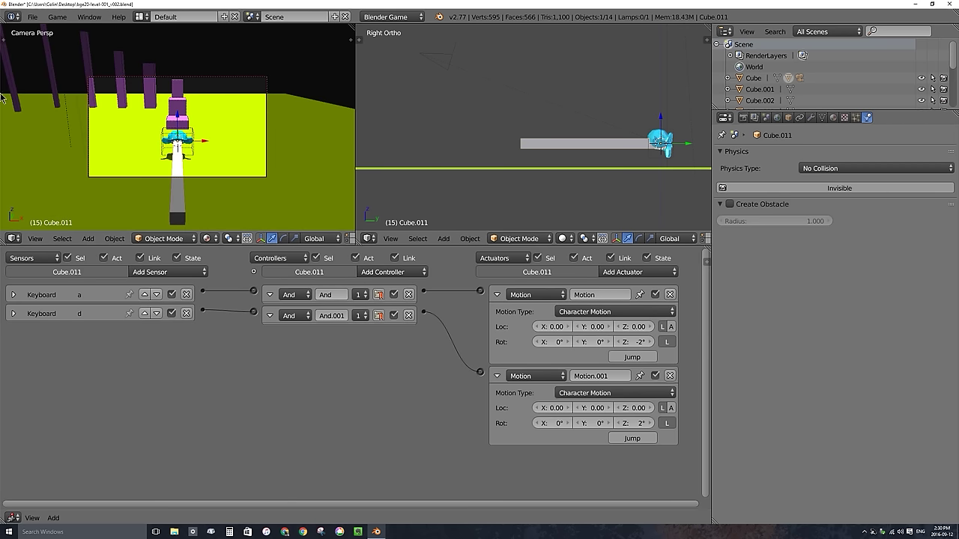
# Step: Add a Keyboard sensor to the beam, assign it the Left Arrow key, and name it "left arrow"
pyautogui.rightClick(175, 164)
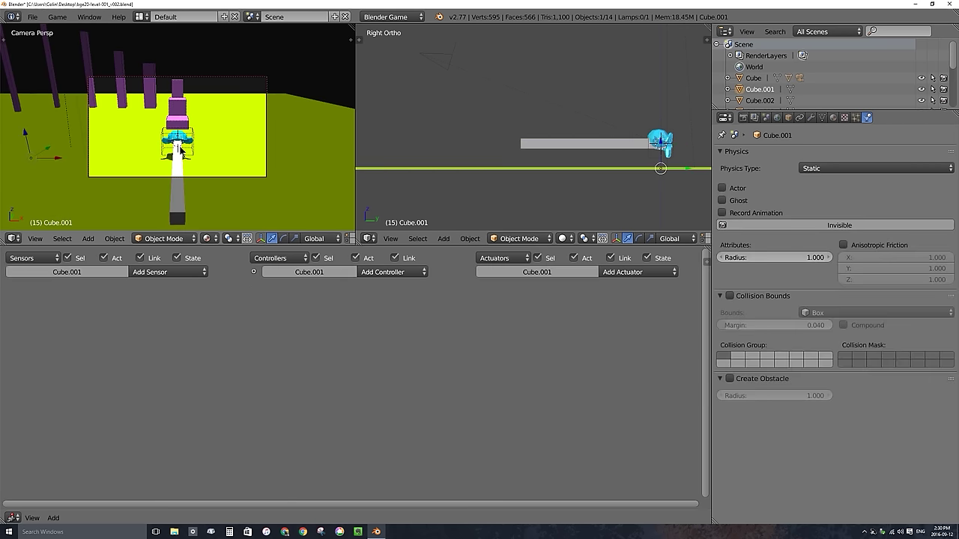
pyautogui.rightClick(179, 153)
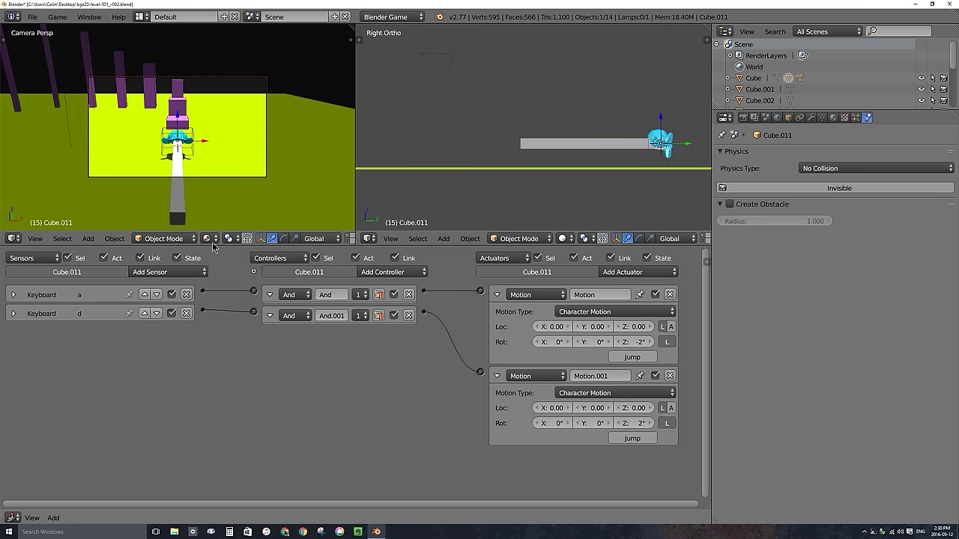
pyautogui.rightClick(175, 166)
pyautogui.rightClick(177, 160)
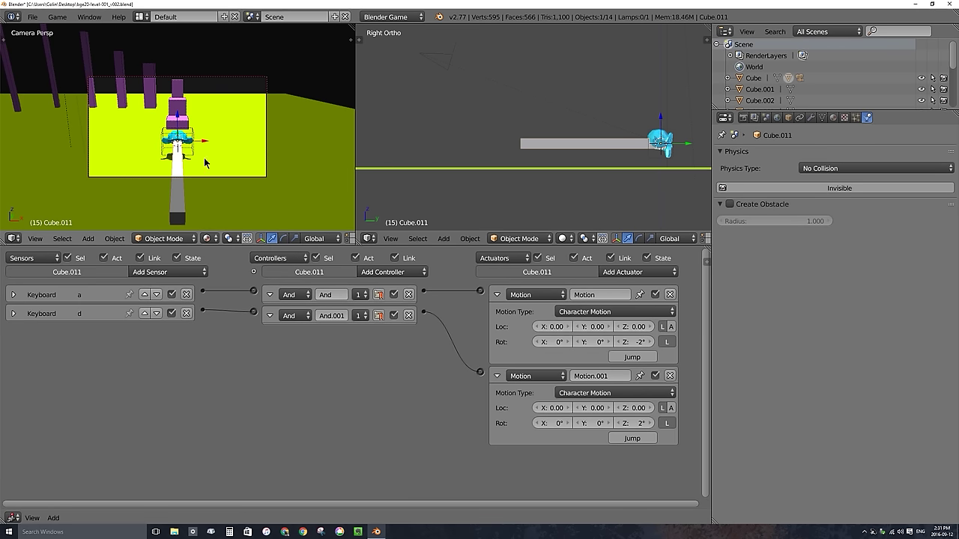
pyautogui.click(173, 273)
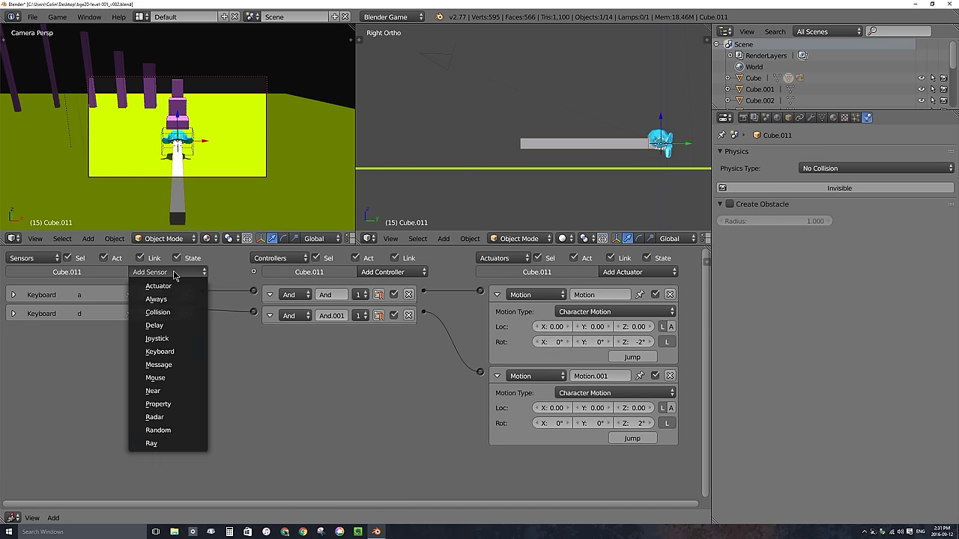
pyautogui.click(187, 352)
pyautogui.click(109, 367)
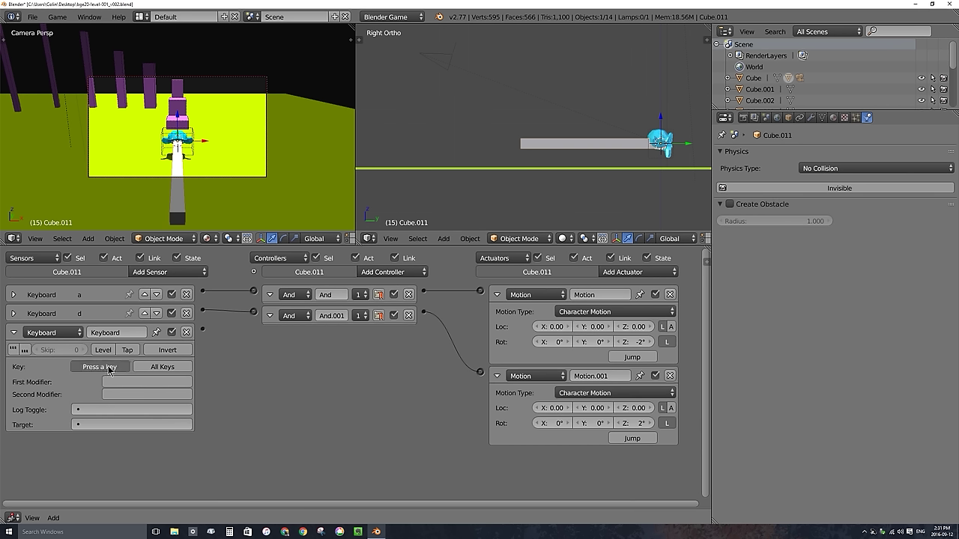
pyautogui.press('Left')
pyautogui.click(101, 333)
pyautogui.press('BackSpace')
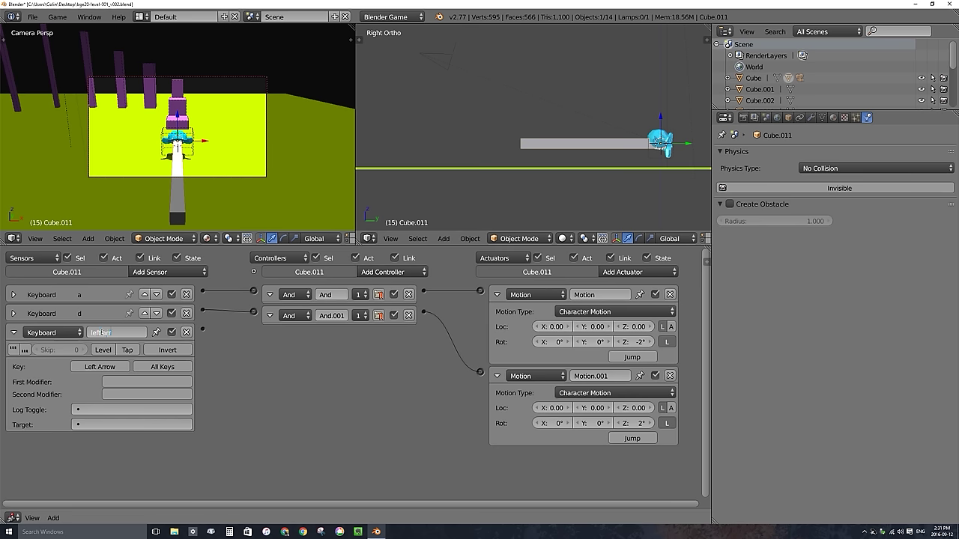
pyautogui.write('left arrow')
pyautogui.press('Return')
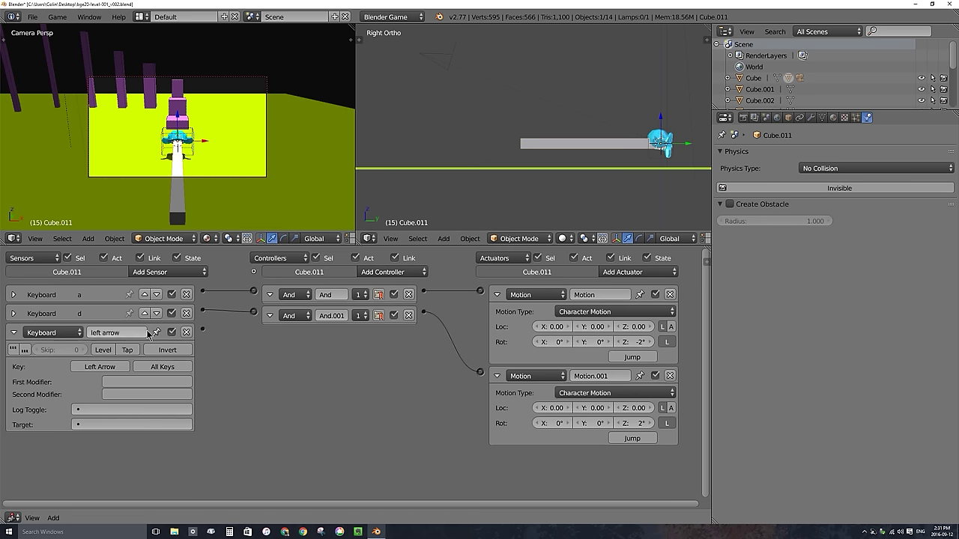
# Step: Add another Keyboard sensor to the beam, name it "right arrow", and assign it the Right Arrow key
pyautogui.click(180, 272)
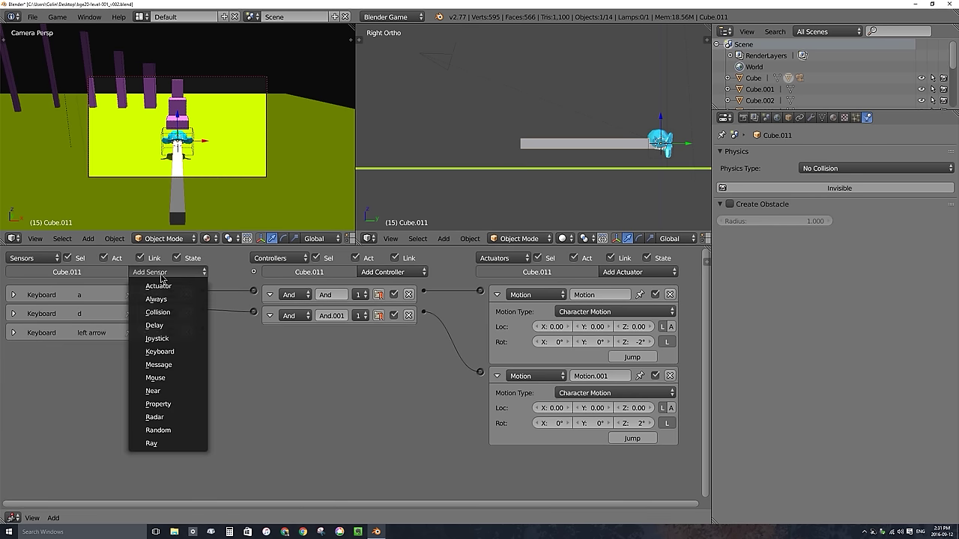
pyautogui.click(183, 354)
pyautogui.click(114, 351)
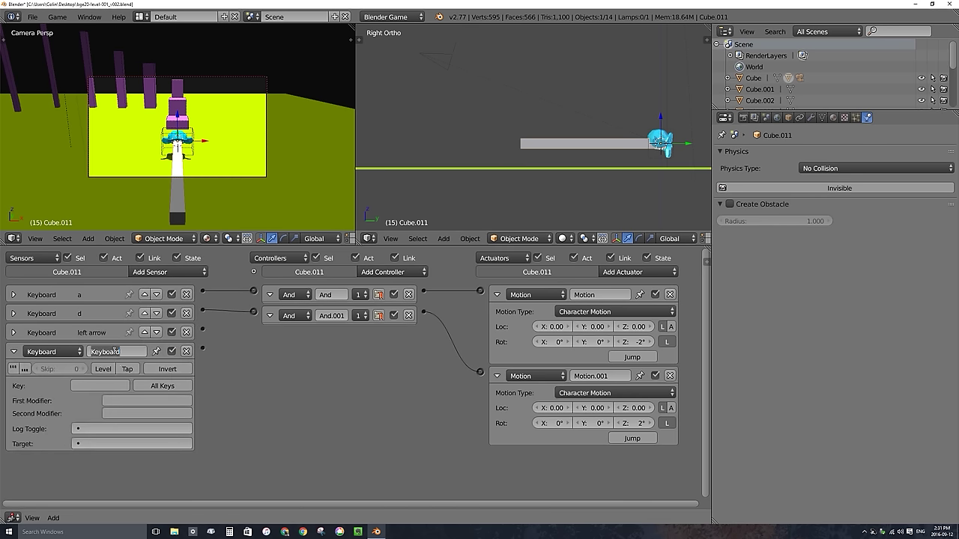
pyautogui.write('right arrow')
pyautogui.press('Return')
pyautogui.click(100, 386)
pyautogui.press('Right')
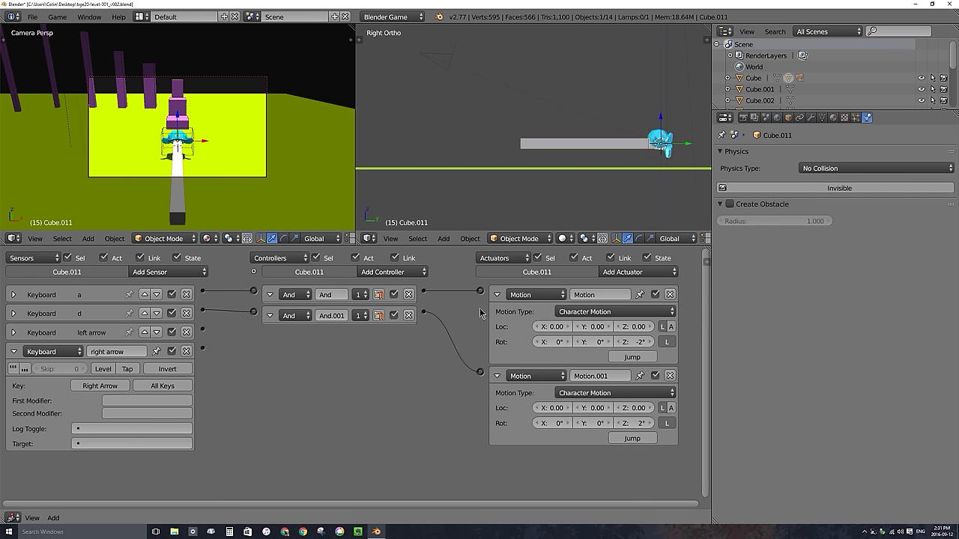
# Step: Rename the beam's two Motion actuators "keep still left" and "keep still right", and collapse both
pyautogui.click(610, 294)
pyautogui.write('keep still left')
pyautogui.press('Return')
pyautogui.click(612, 295)
pyautogui.click(614, 376)
pyautogui.write('keep still right')
pyautogui.press('Return')
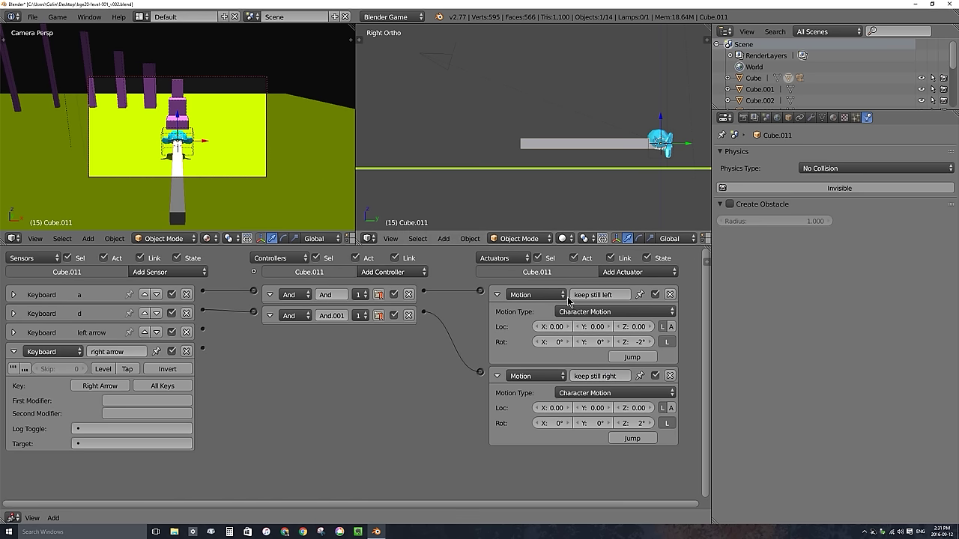
pyautogui.click(497, 295)
pyautogui.click(496, 312)
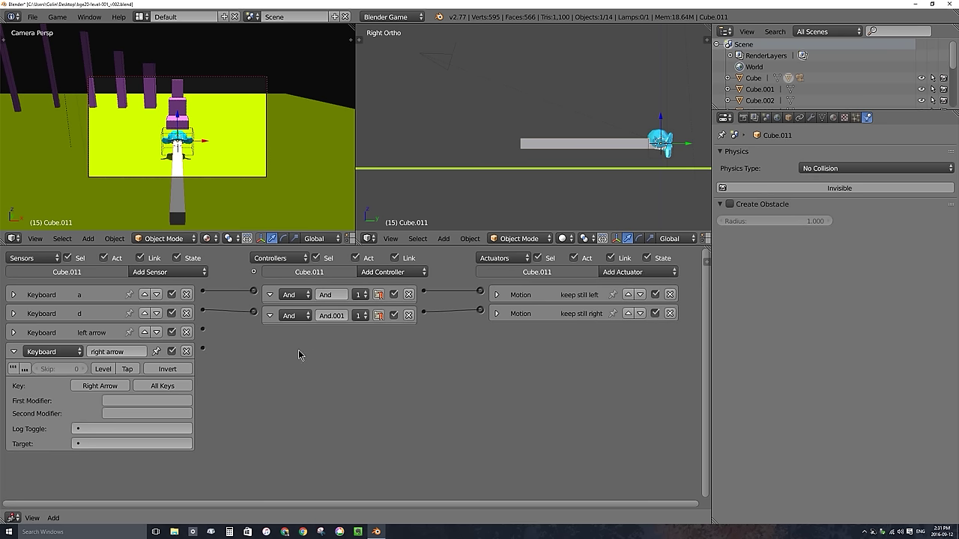
# Step: Add two Simple Motion actuators to the beam and link the left arrow sensor to the first and the right arrow sensor to the second
pyautogui.click(633, 274)
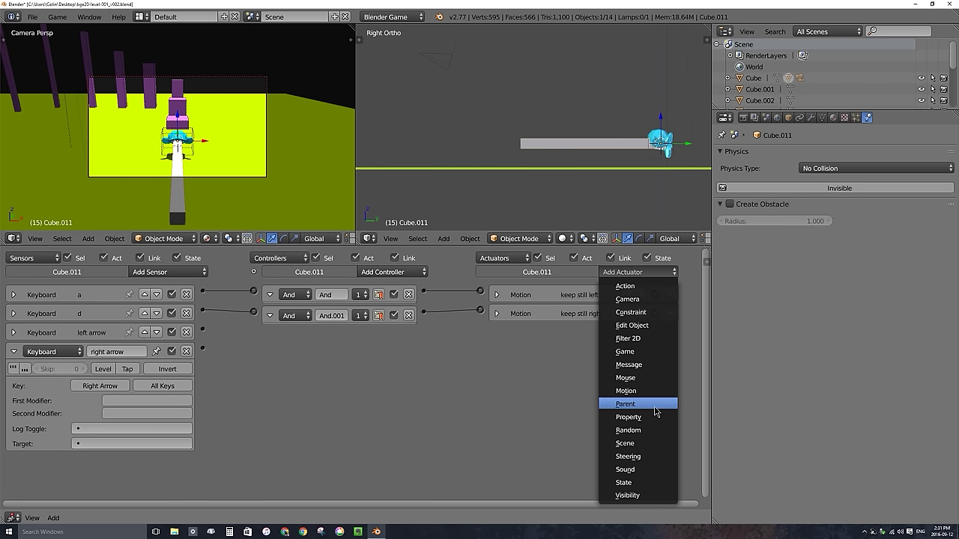
pyautogui.click(626, 390)
pyautogui.click(637, 272)
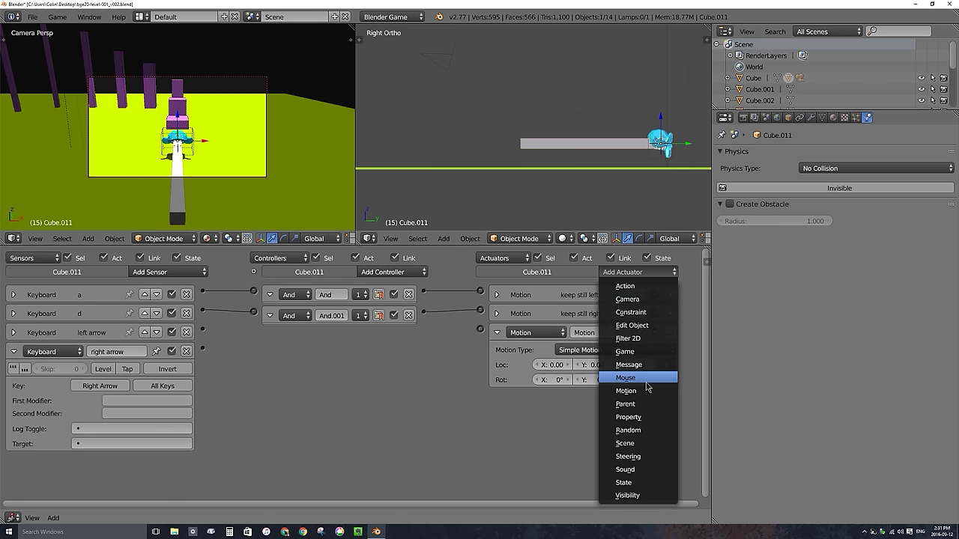
pyautogui.click(648, 391)
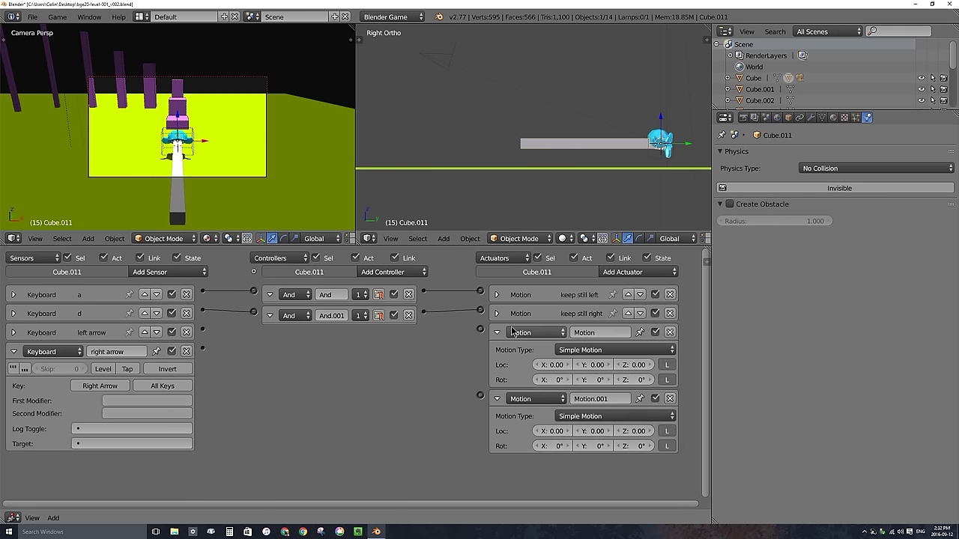
pyautogui.moveTo(202, 329); pyautogui.dragTo(480, 331)
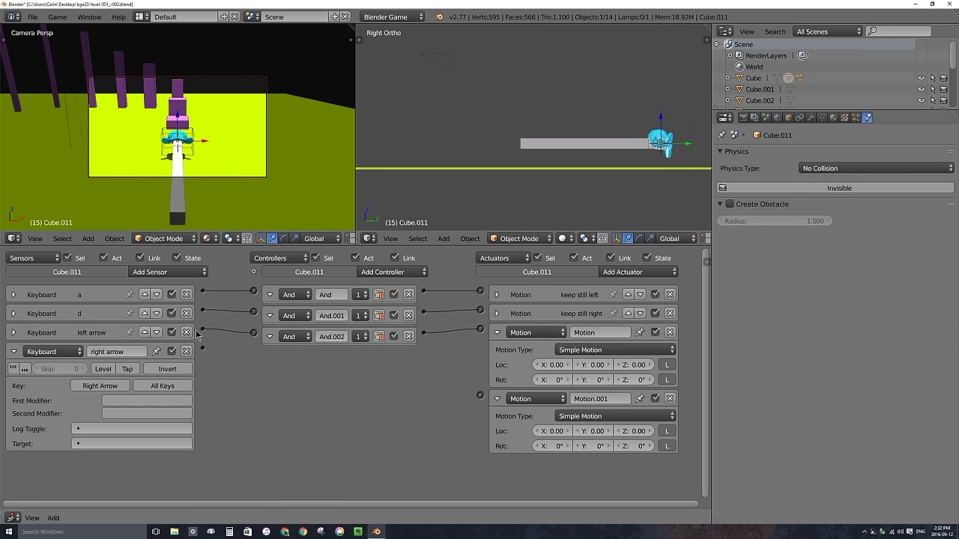
pyautogui.moveTo(203, 348); pyautogui.dragTo(480, 396)
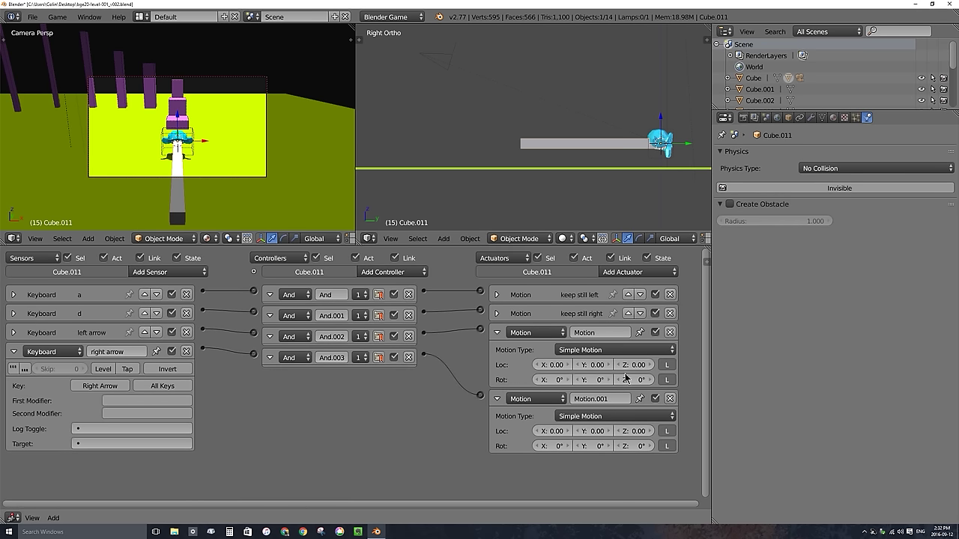
# Step: Set the Z rotation to 15° in the left arrow's Motion actuator and -15° in the right arrow's
pyautogui.click(635, 380)
pyautogui.press('Return')
pyautogui.click(637, 380)
pyautogui.write('15')
pyautogui.press('Return')
pyautogui.click(636, 446)
pyautogui.write('-15')
pyautogui.press('Return')
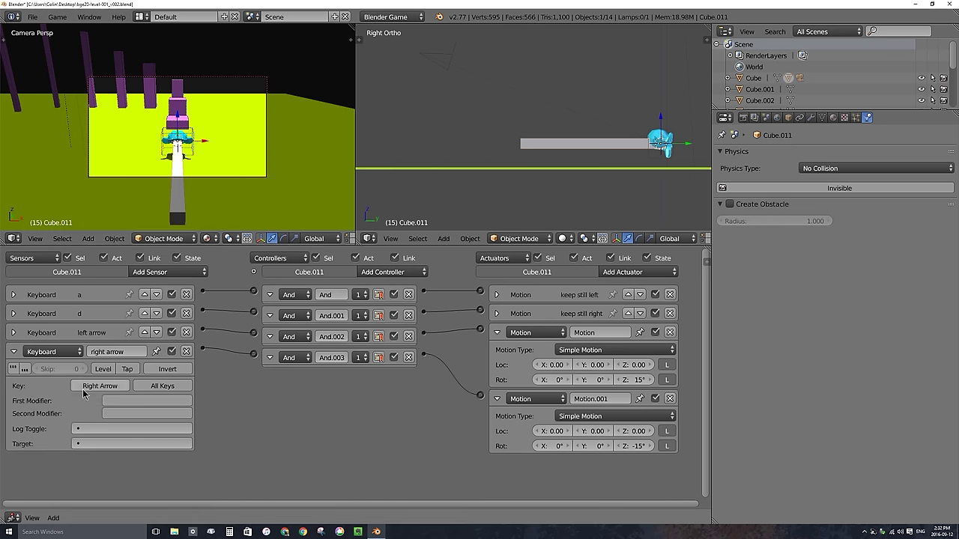
# Step: Enable Tap and true level triggering on both the left arrow and right arrow sensors
pyautogui.click(14, 333)
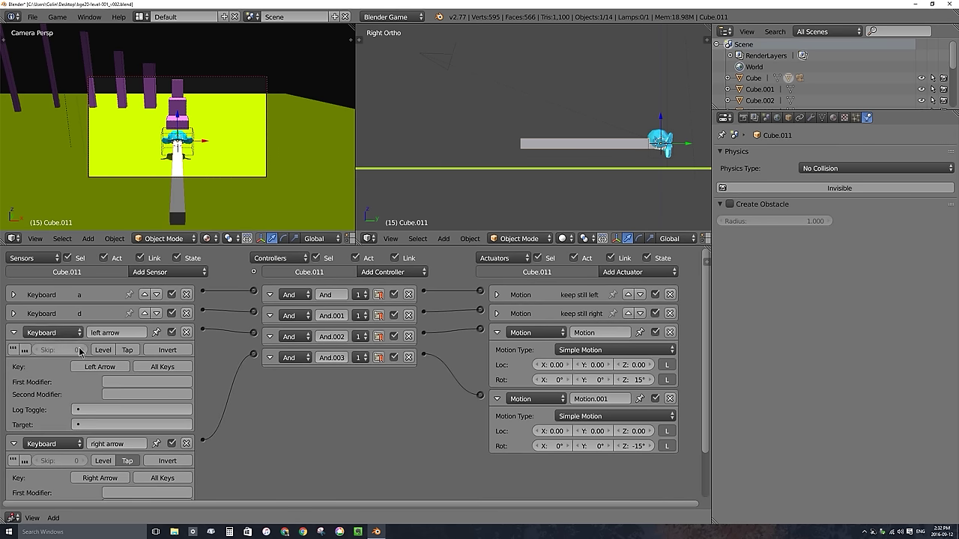
pyautogui.click(127, 350)
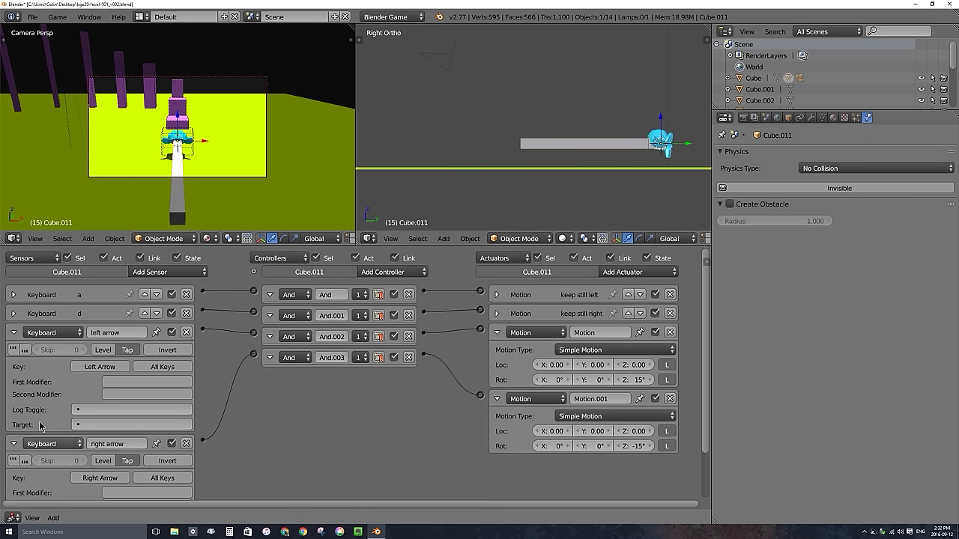
pyautogui.click(13, 349)
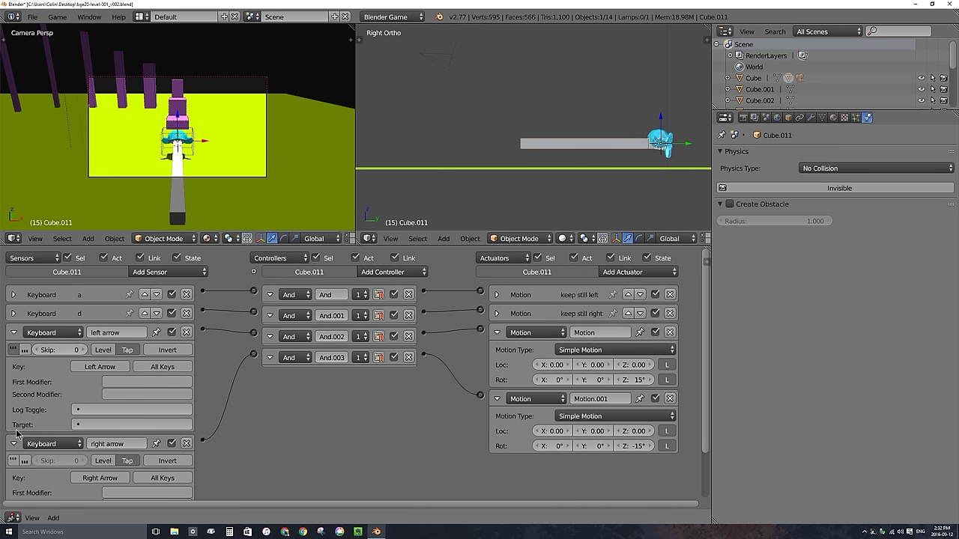
pyautogui.click(13, 460)
# Step: Set Skip to 5 on the left arrow and right arrow sensors, and collapse both
pyautogui.click(63, 350)
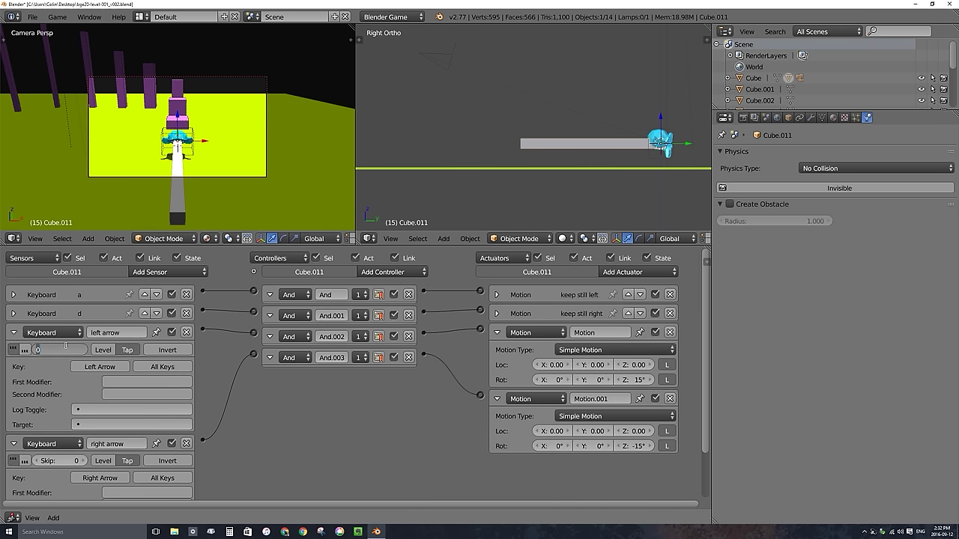
pyautogui.write('5')
pyautogui.click(55, 461)
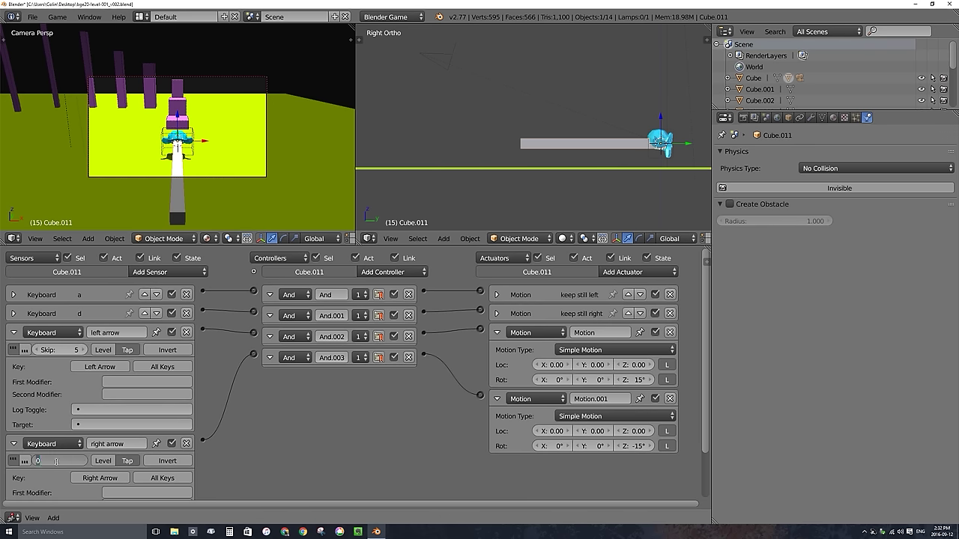
pyautogui.write('5')
pyautogui.press('Return')
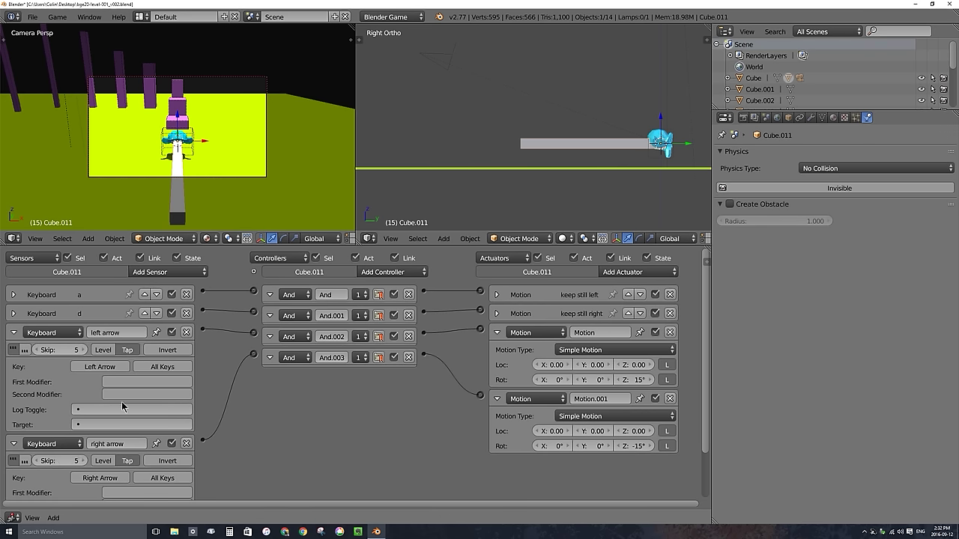
pyautogui.click(14, 333)
pyautogui.click(13, 351)
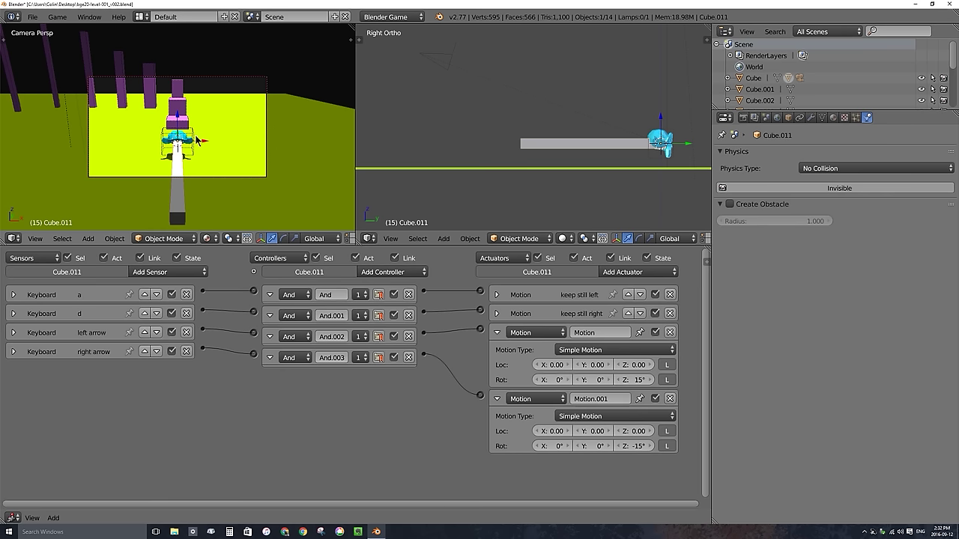
# Step: Run the game to test the arrow-key camera rotation, end it, and make the beam invisible in the game
pyautogui.press('p')
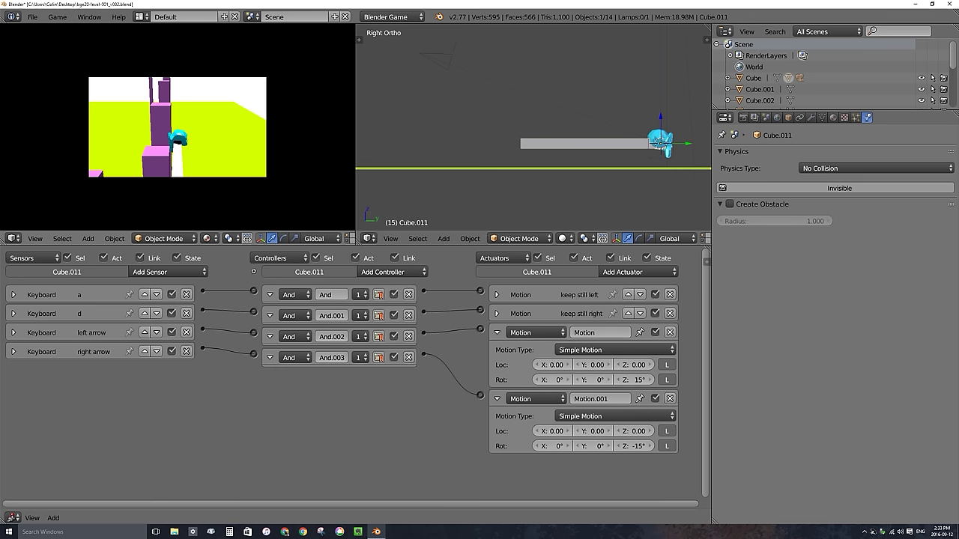
pyautogui.press('Escape')
pyautogui.rightClick(178, 158)
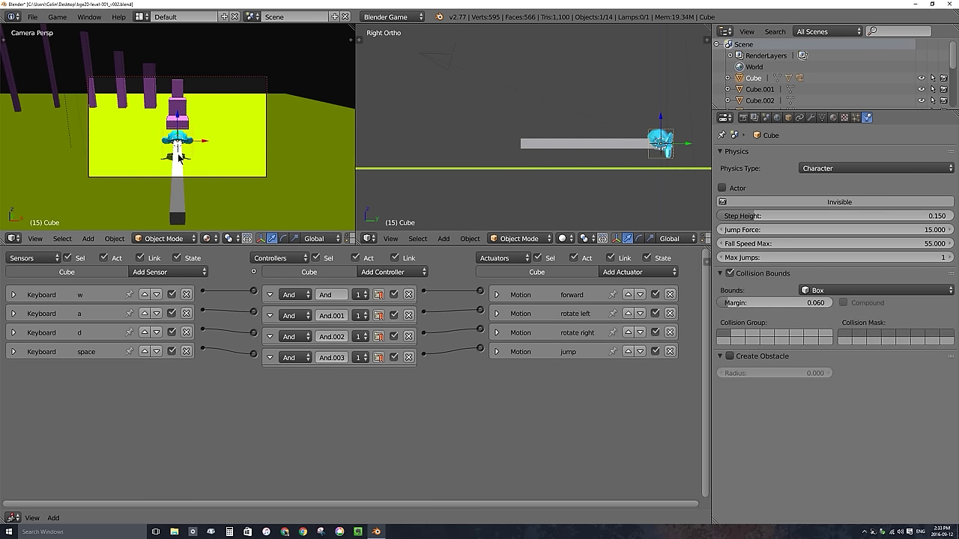
pyautogui.rightClick(178, 156)
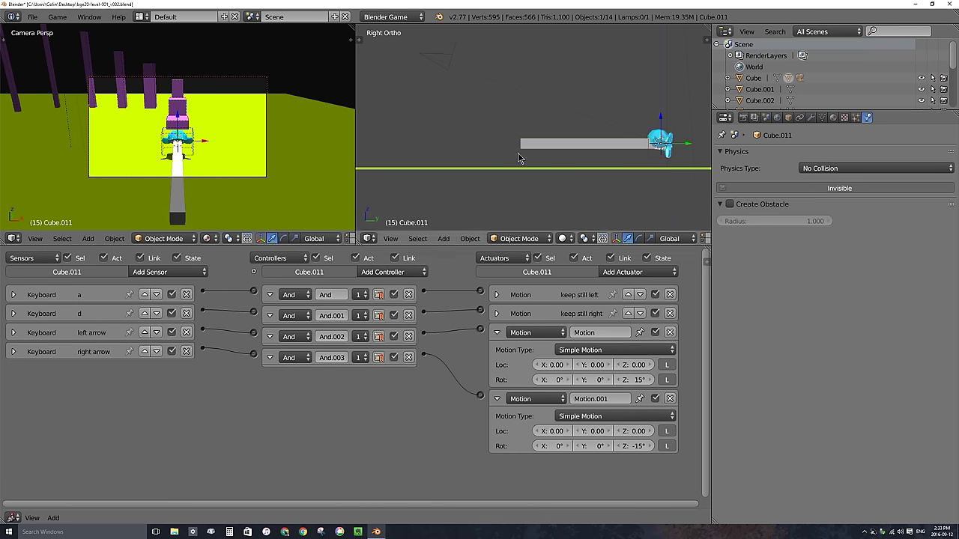
# Step: Run the game again and check the direction in which the right arrow rotates the camera, ending the run when done
pyautogui.press('p')
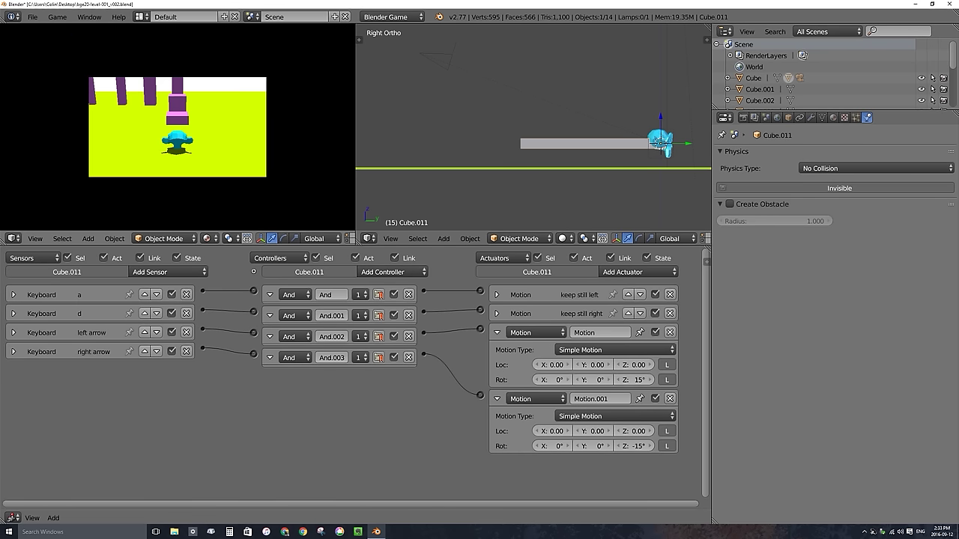
pyautogui.press('a')
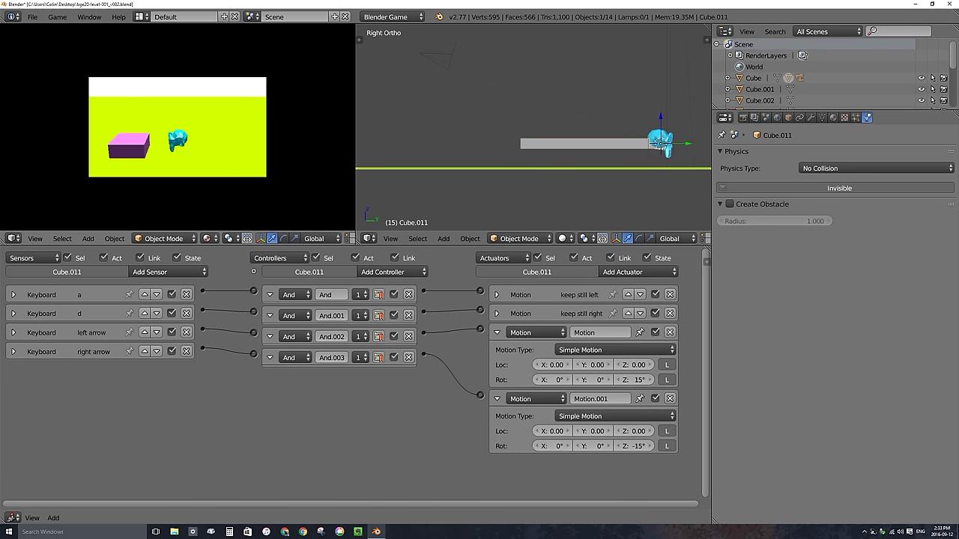
pyautogui.press('Right')
pyautogui.press('Right')
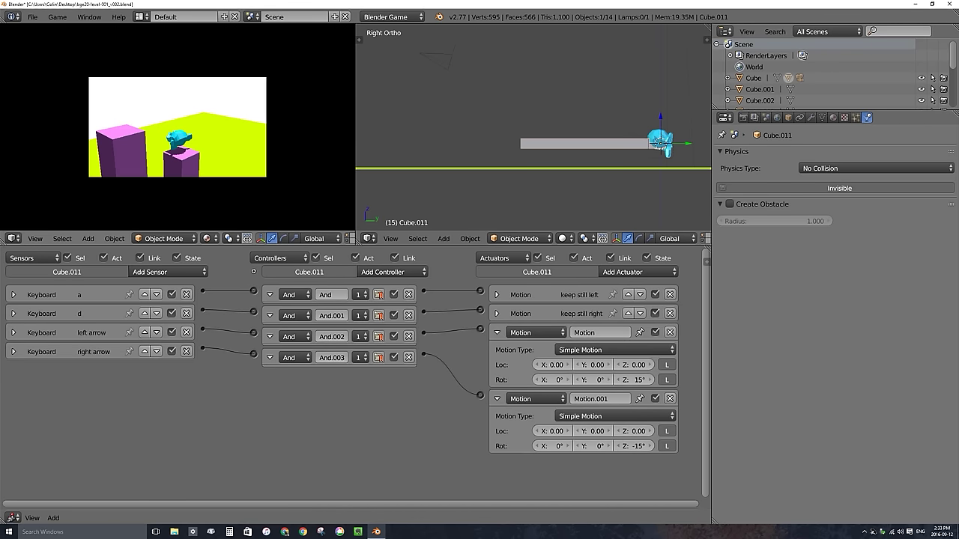
pyautogui.press('Right')
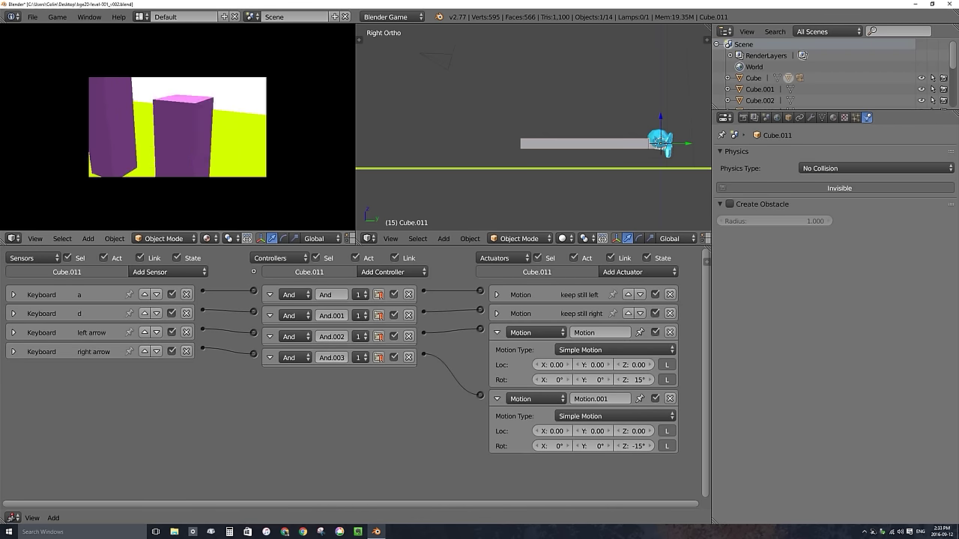
pyautogui.press('Right')
pyautogui.press('Escape')
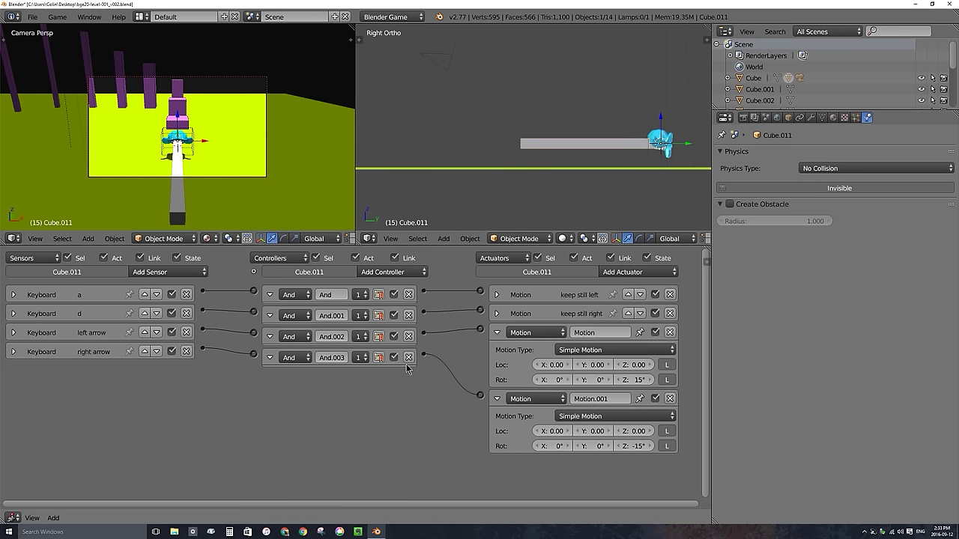
# Step: Set the Z rotation to -15° in the left arrow's Motion actuator and 15° in the right arrow's
pyautogui.click(633, 379)
pyautogui.write('-15')
pyautogui.press('Return')
pyautogui.click(628, 446)
pyautogui.write('15')
pyautogui.press('Return')
# Step: Isolate the first and second layers in turn to inspect their objects, and select the lamp on the second layer
pyautogui.rightClick(176, 157)
pyautogui.rightClick(178, 165)
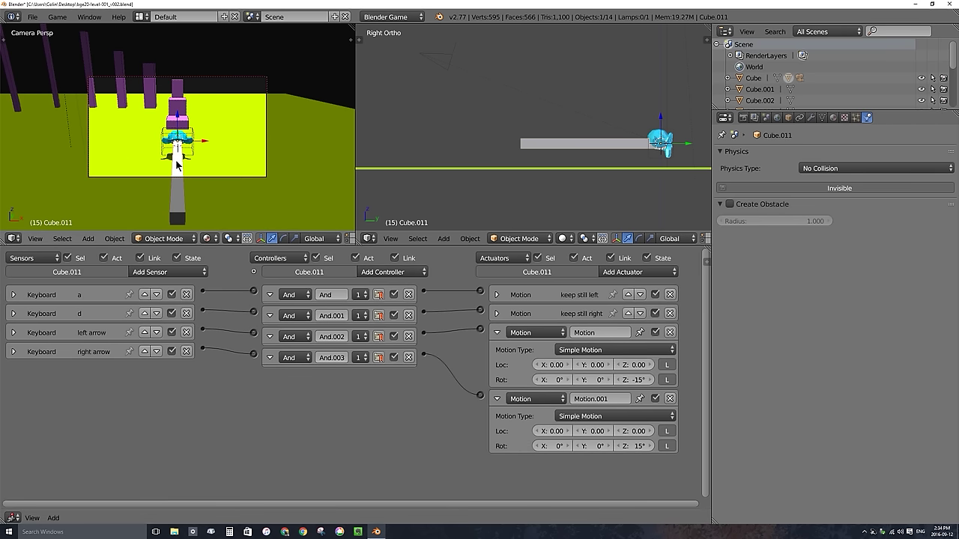
pyautogui.hotkey('ctrl', 'z')
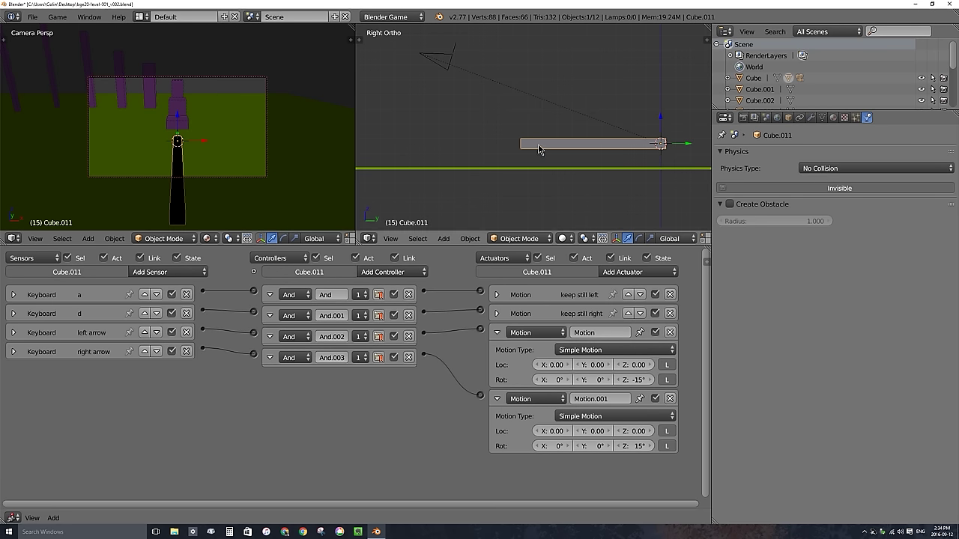
pyautogui.moveTo(654, 161); pyautogui.dragTo(678, 161, button='middle')
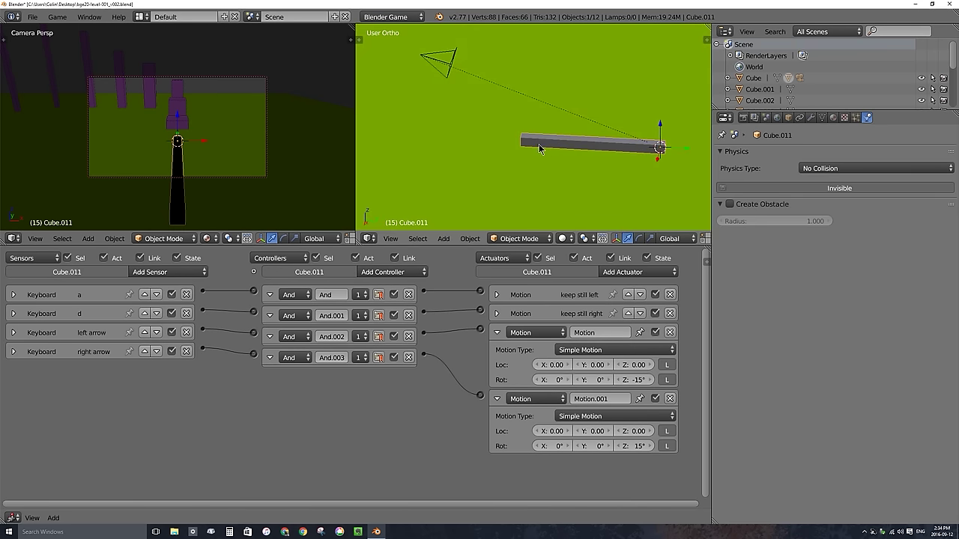
pyautogui.press('2')
pyautogui.moveTo(622, 112); pyautogui.dragTo(570, 169, button='middle')
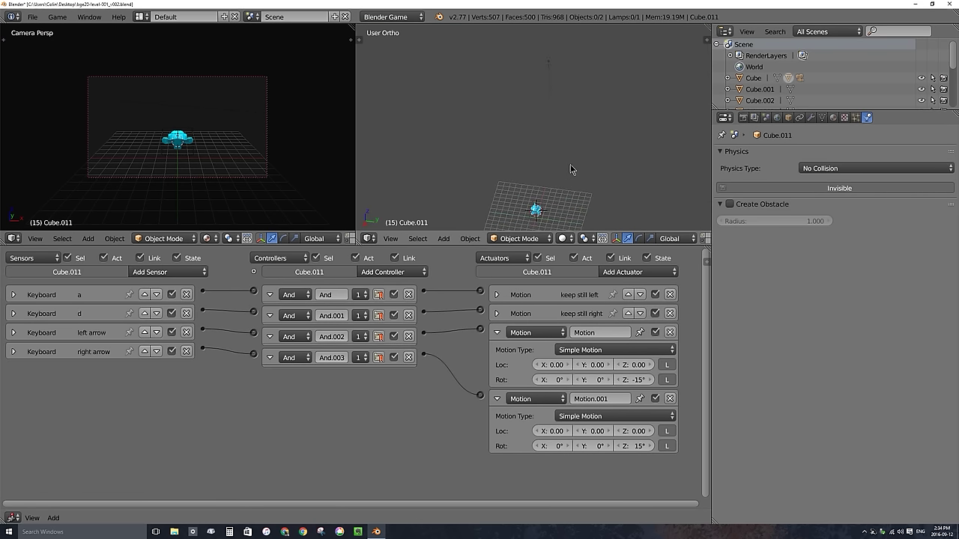
pyautogui.rightClick(552, 65)
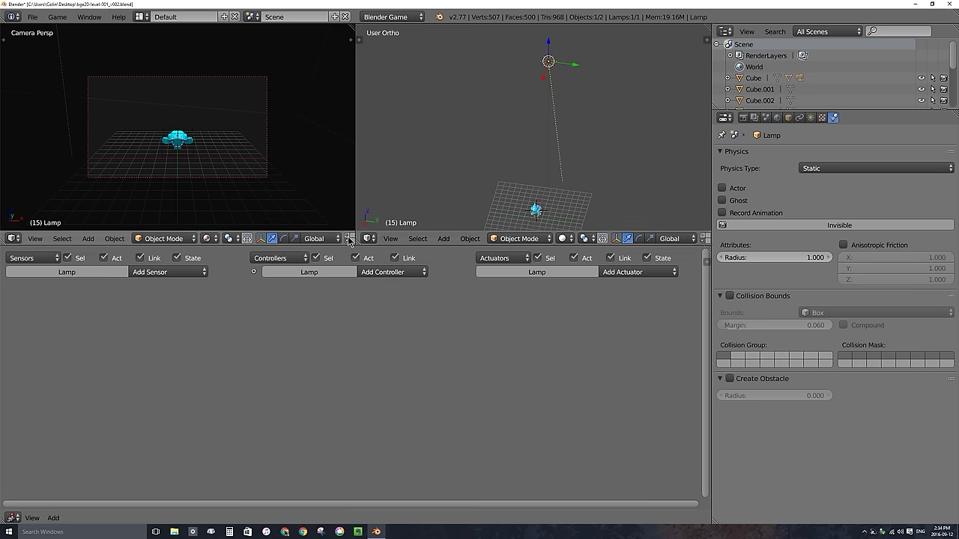
# Step: Show both layers together, run the game to test the camera rotation around the character, and end it
pyautogui.hotkey('shift', '2')
pyautogui.moveTo(507, 175); pyautogui.dragTo(514, 149, button='middle')
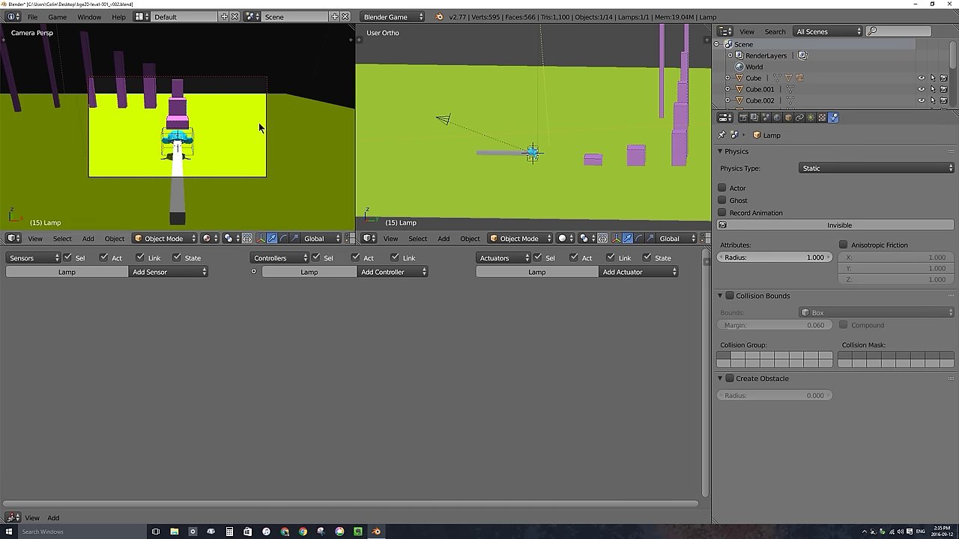
pyautogui.press('p')
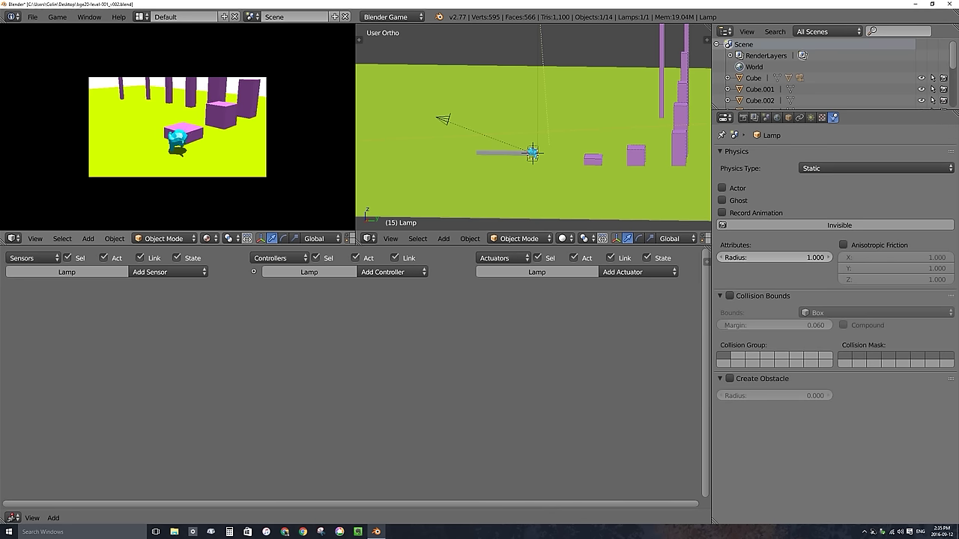
pyautogui.press('Escape')
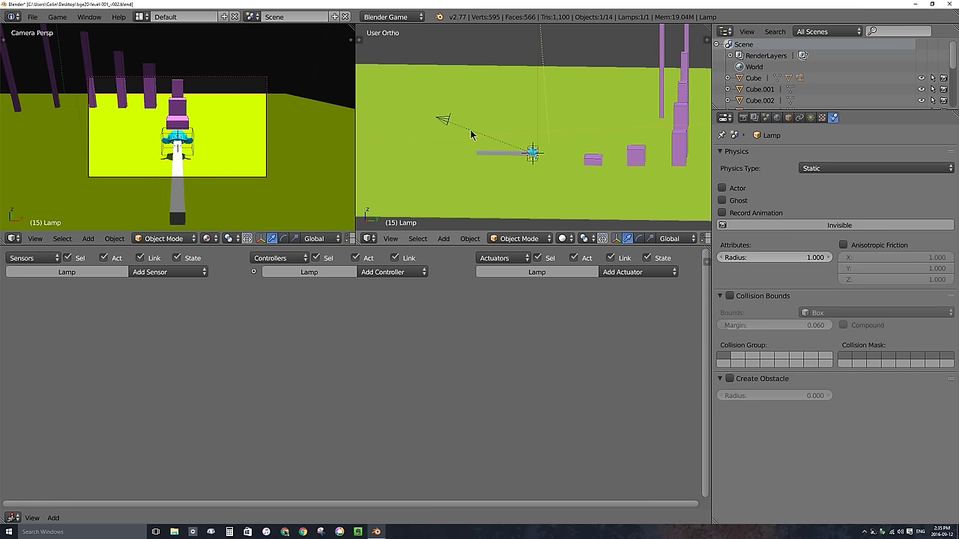
# Step: Duplicate the camera in the right side view and place the copy close behind and slightly above the character
pyautogui.rightClick(447, 122)
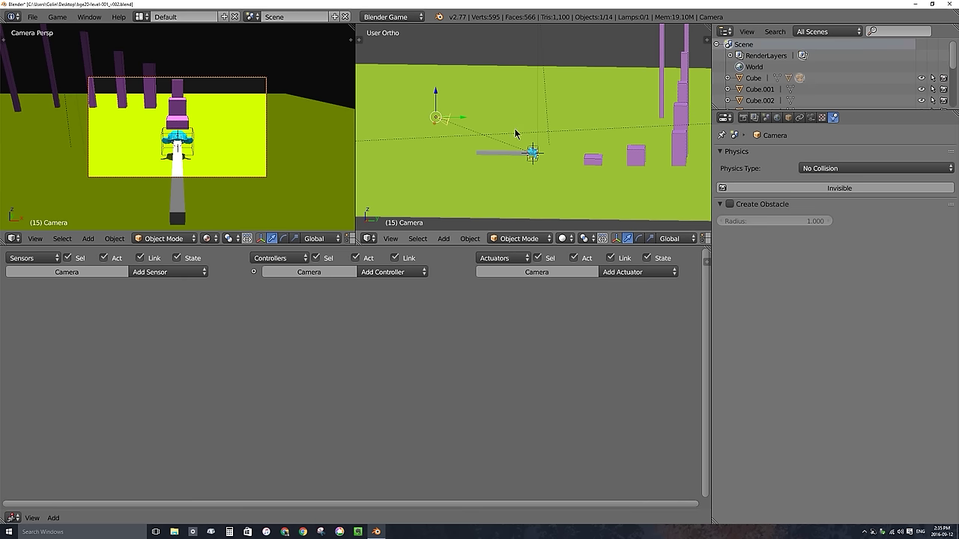
pyautogui.press('KP_3')
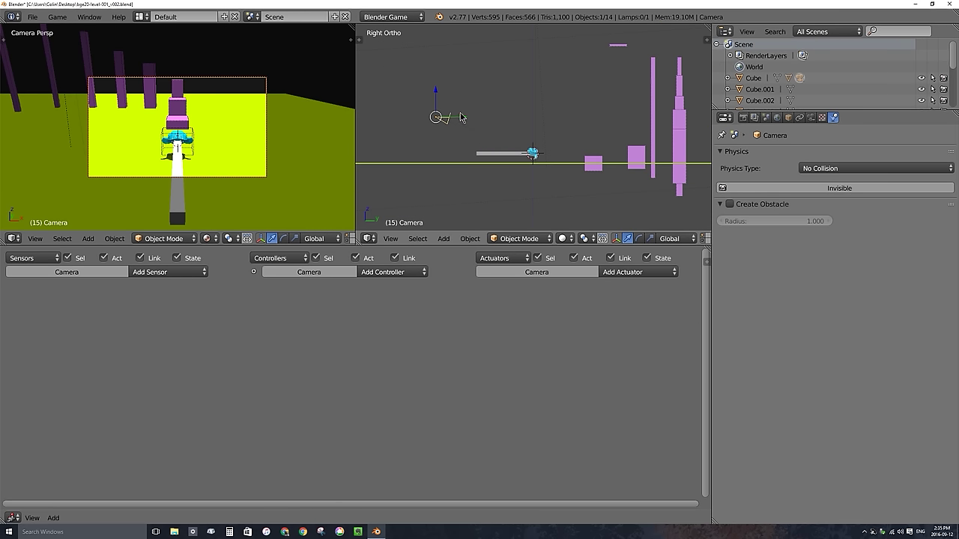
pyautogui.hotkey('shift', 'd')
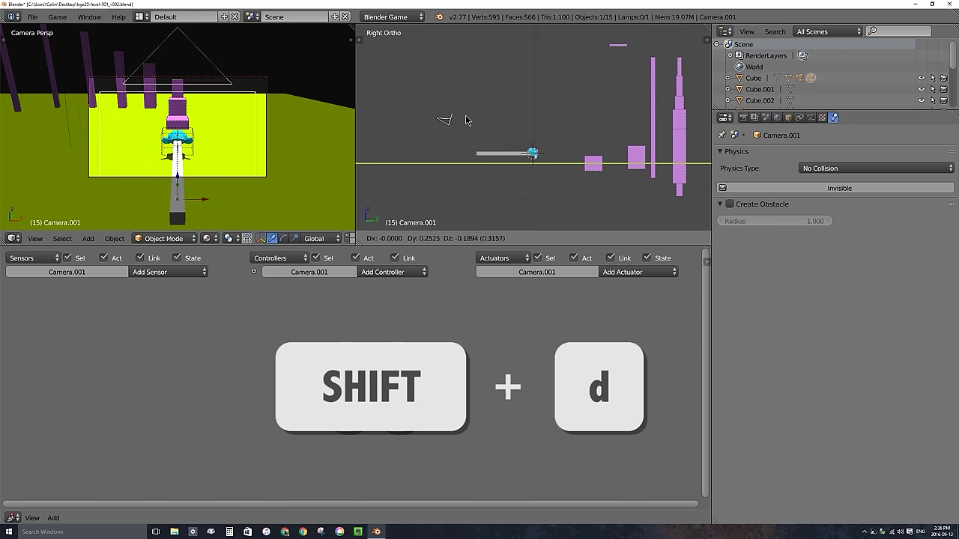
pyautogui.click(530, 156)
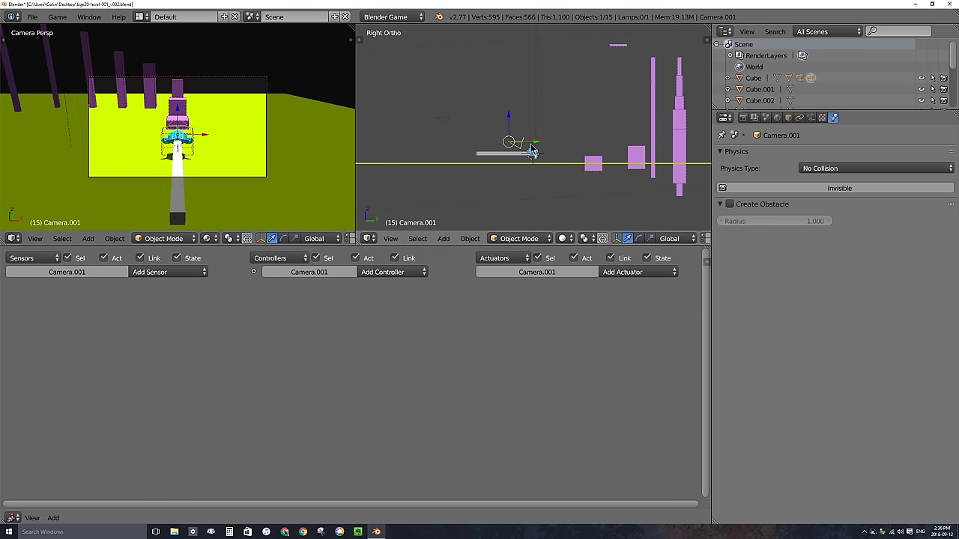
# Step: Set the duplicated camera as the active camera and look through it in both 3D views
pyautogui.click(392, 239)
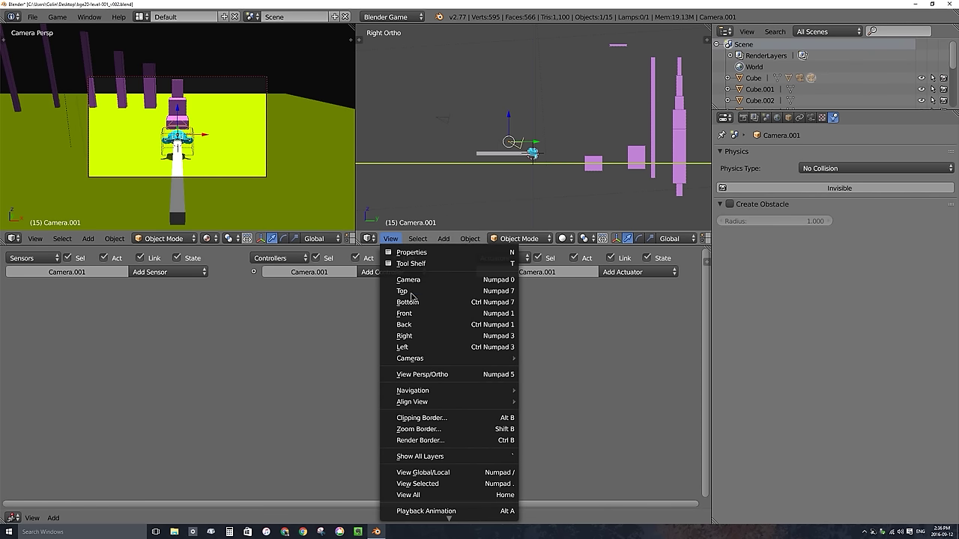
pyautogui.moveTo(435, 359)
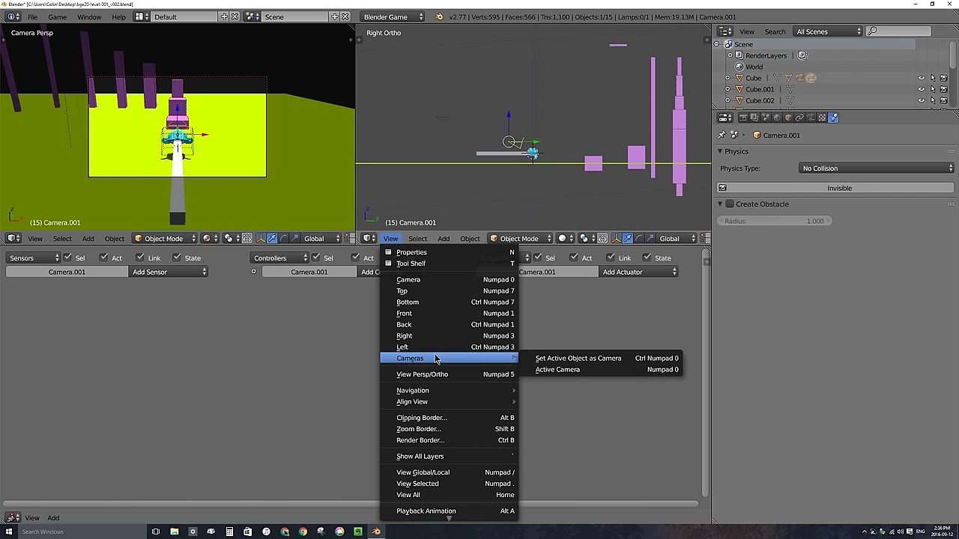
pyautogui.click(552, 360)
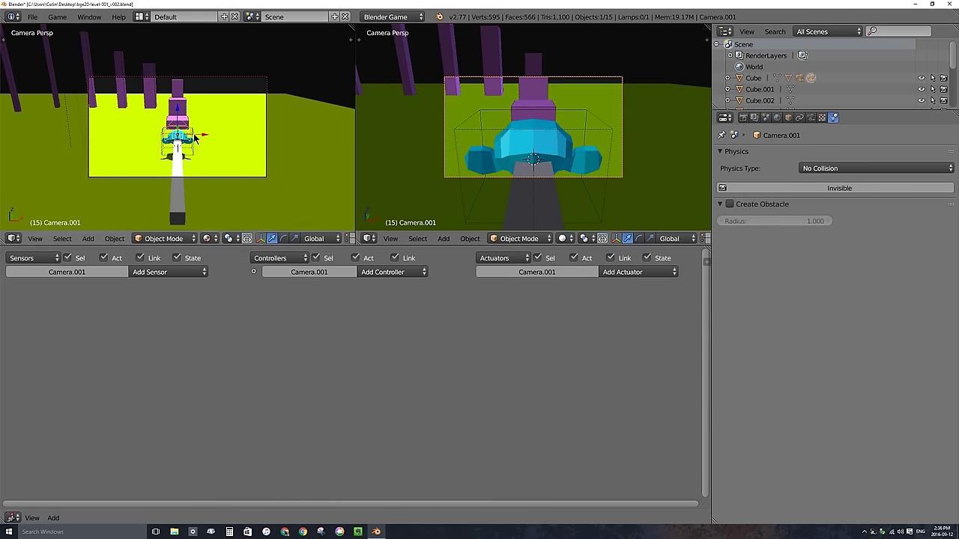
pyautogui.press('KP_0')
pyautogui.press('KP_0')
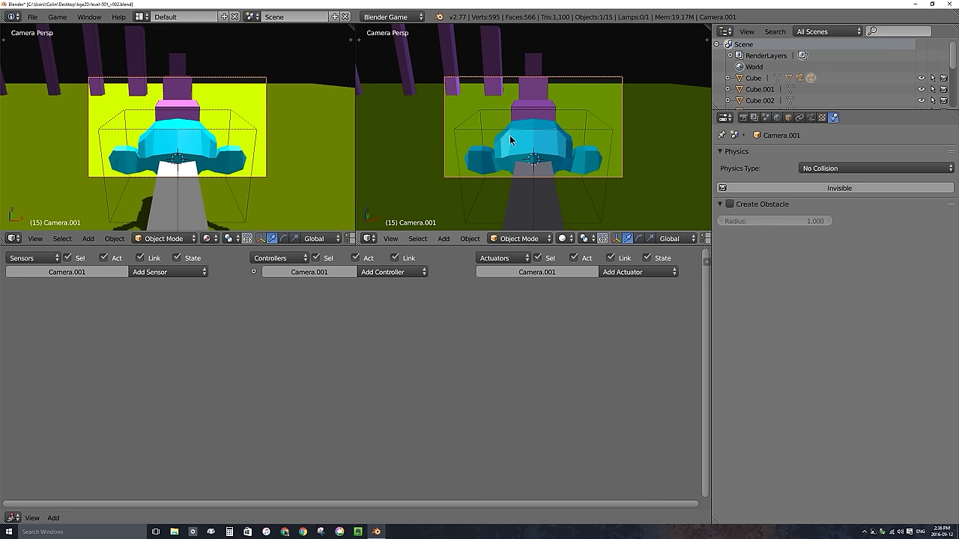
# Step: Move the close camera low over the beam, at about Y -7.59 and Z 2.58, and tilt it to an X rotation of about 88.19°
pyautogui.press('KP_3')
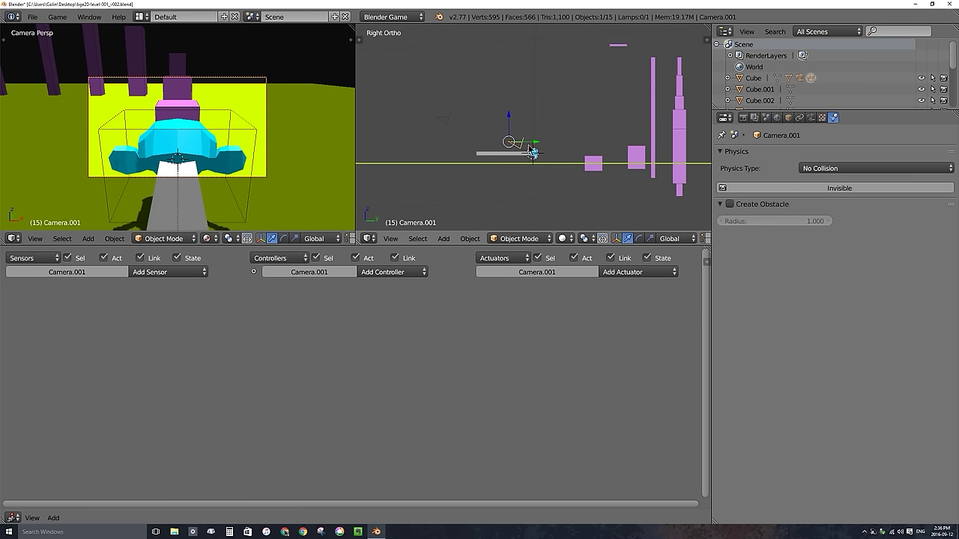
pyautogui.press('g')
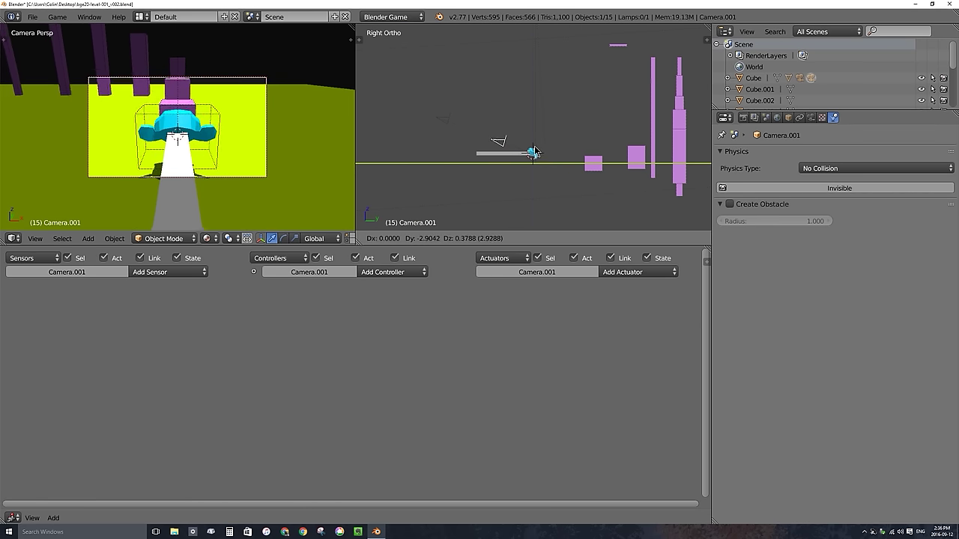
pyautogui.click(532, 152)
pyautogui.press('r')
pyautogui.click(574, 130)
pyautogui.press('g')
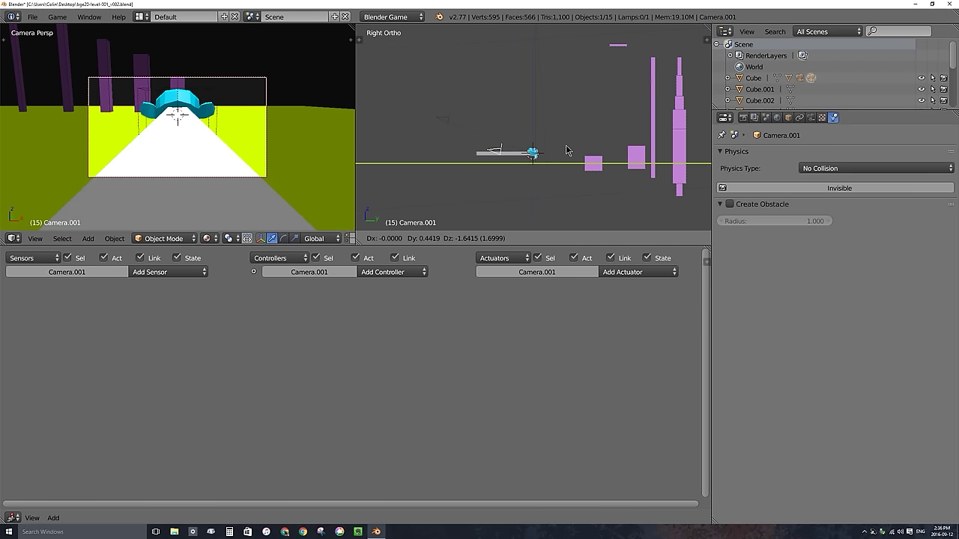
pyautogui.click(567, 150)
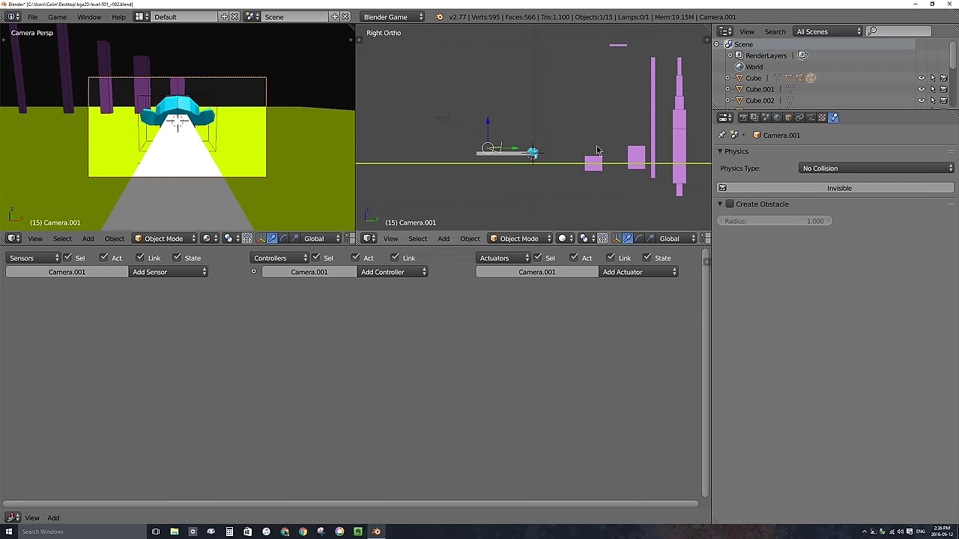
pyautogui.press('r')
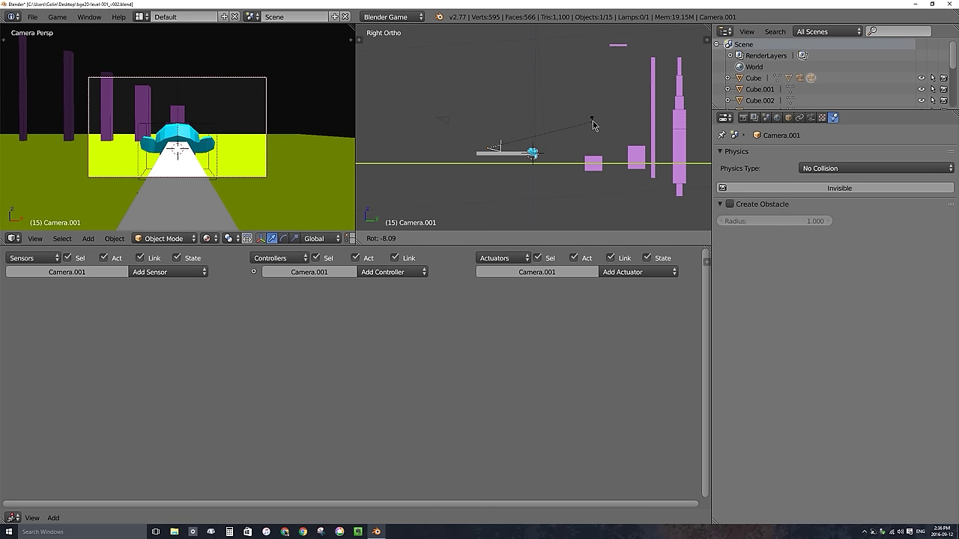
pyautogui.click(596, 127)
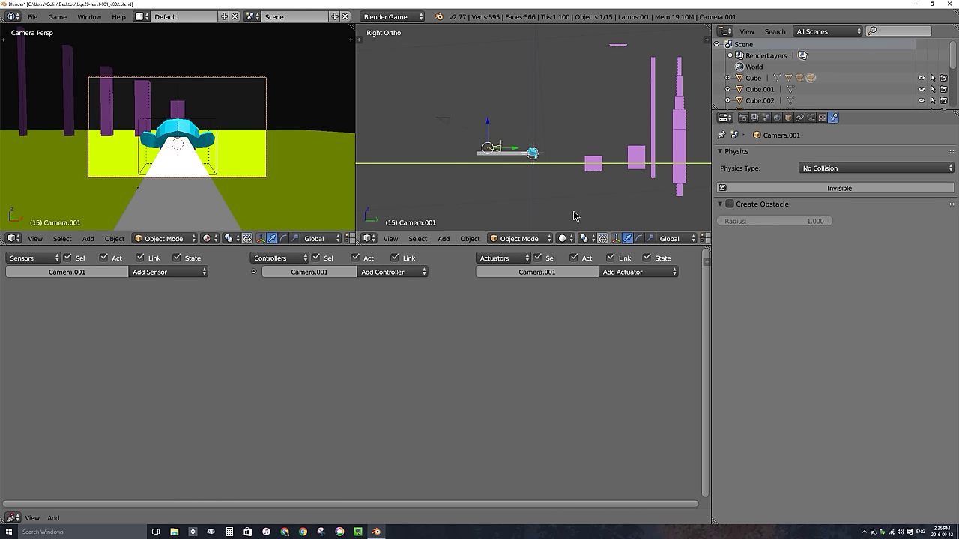
# Step: Rename the original, more distant camera object as c1
pyautogui.rightClick(513, 149)
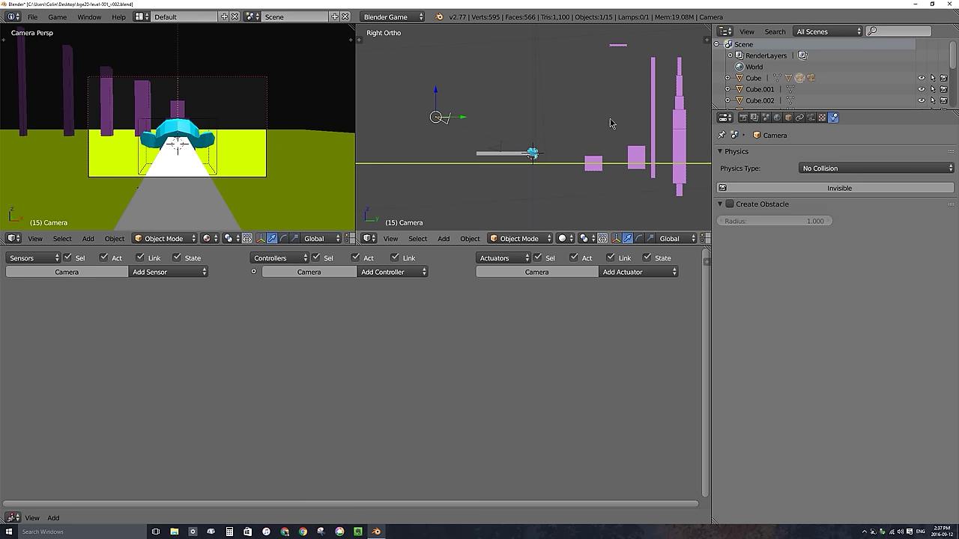
pyautogui.click(789, 117)
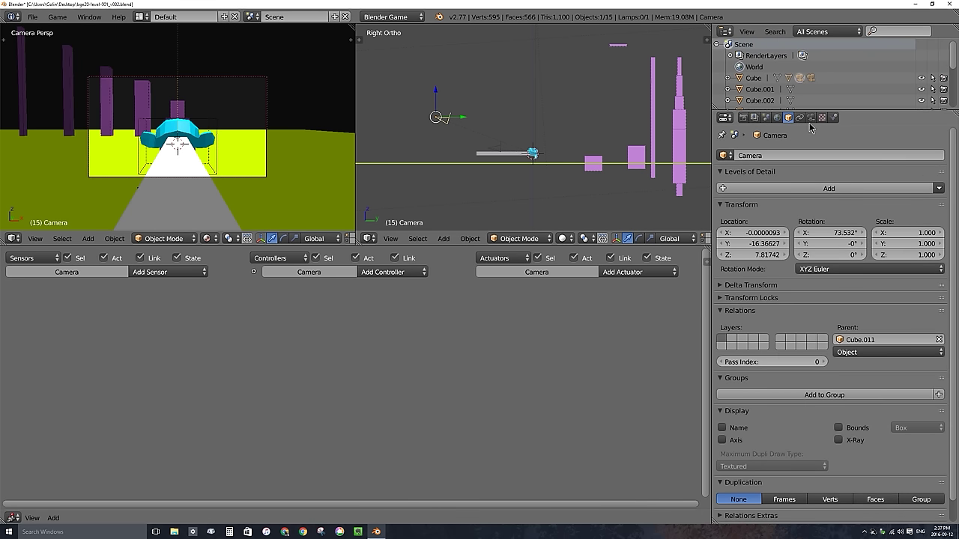
pyautogui.click(810, 117)
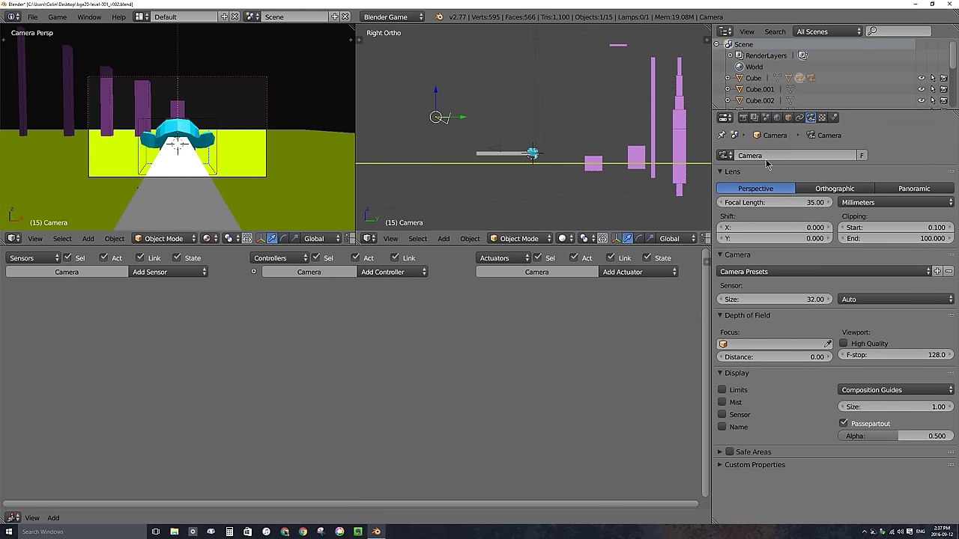
pyautogui.click(789, 118)
pyautogui.click(772, 155)
pyautogui.write('c1')
pyautogui.press('Return')
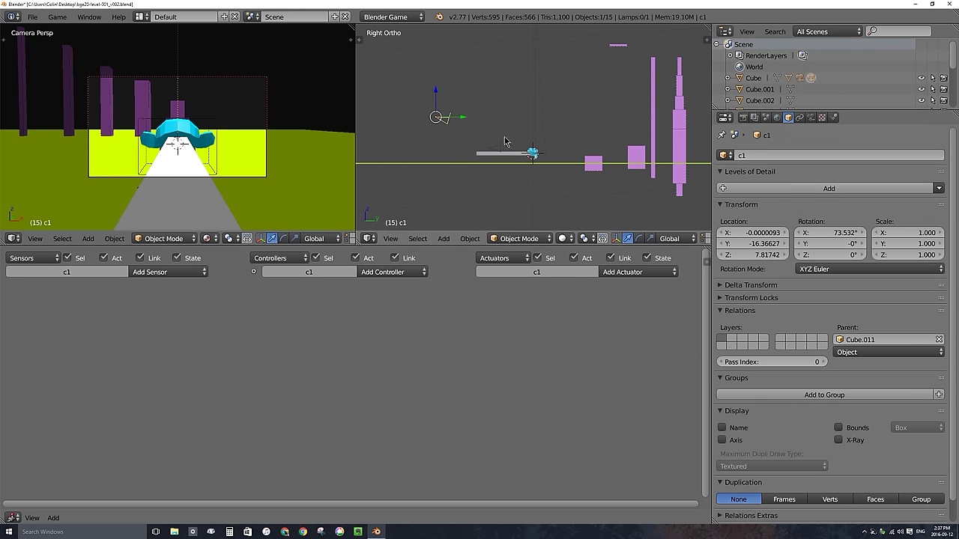
# Step: Rename the close camera just above the beam as c0
pyautogui.rightClick(501, 150)
pyautogui.click(777, 155)
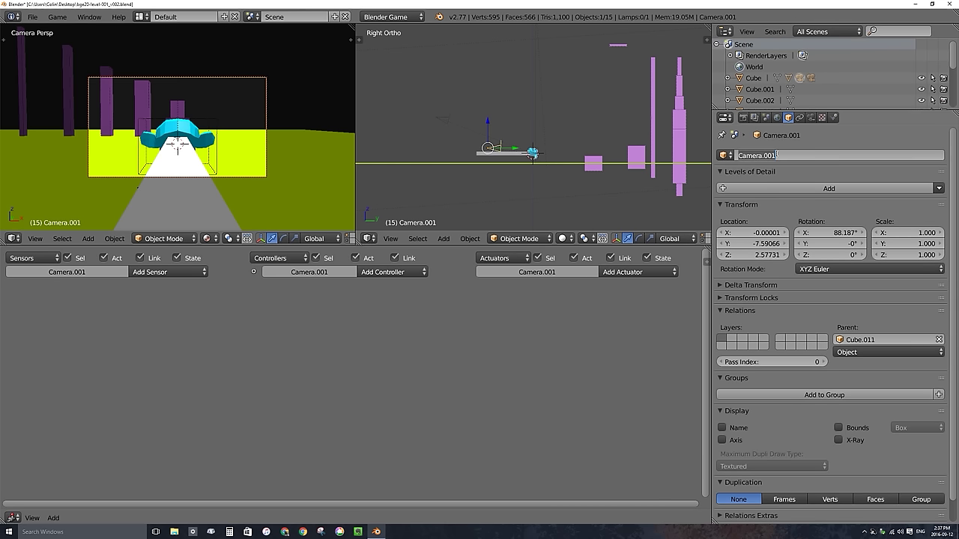
pyautogui.write('c0')
pyautogui.press('Return')
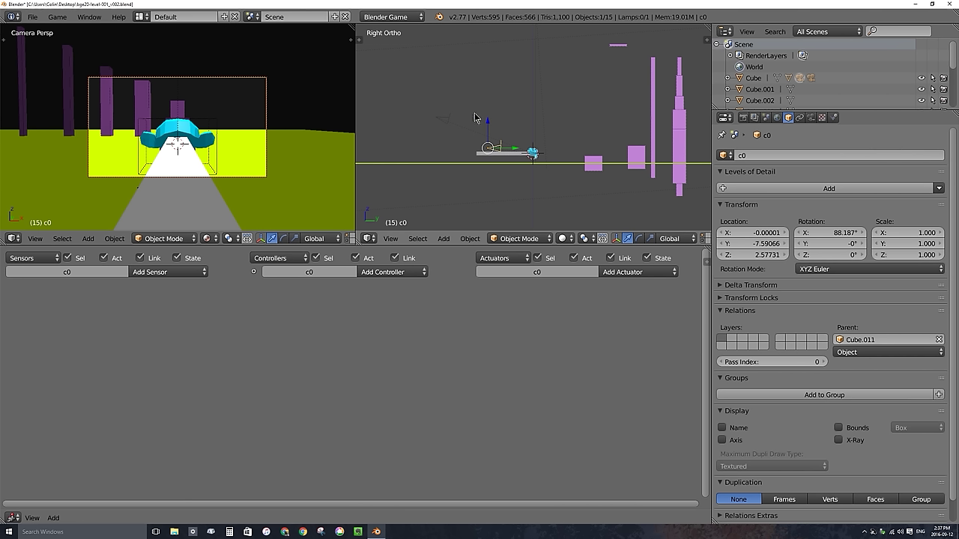
# Step: Duplicate camera c1 and place the copy farther back and higher, at about Y -33.16 and Z 17.60
pyautogui.rightClick(442, 120)
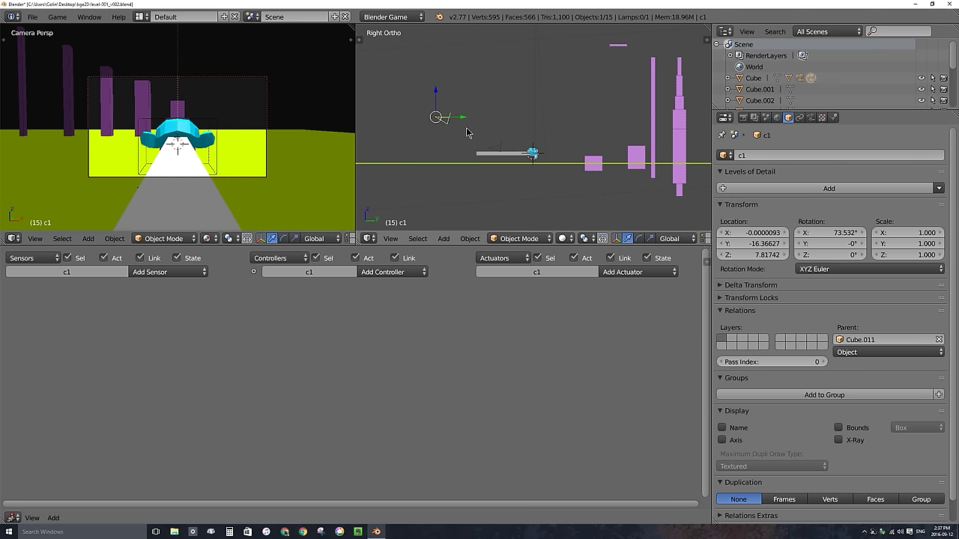
pyautogui.hotkey('shift', 'd')
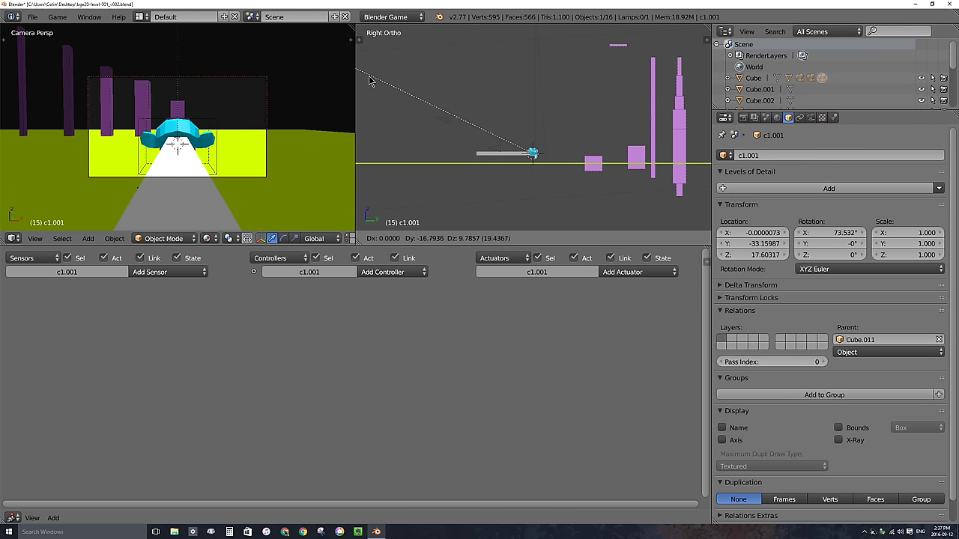
pyautogui.click(369, 80)
# Step: Make the duplicated farther camera, c1.001, the scene's active camera
pyautogui.moveTo(385, 112)
pyautogui.mouseDown(button='middle')
pyautogui.moveTo(404, 116)
pyautogui.moveTo(375, 117)
pyautogui.mouseUp(button='middle')
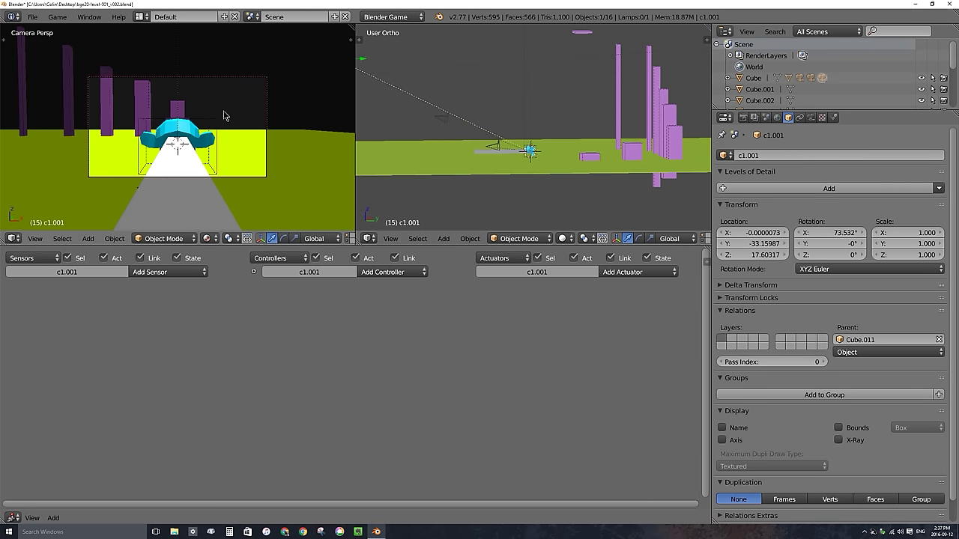
pyautogui.press('KP_3')
pyautogui.scroll(-5, 160, 107)
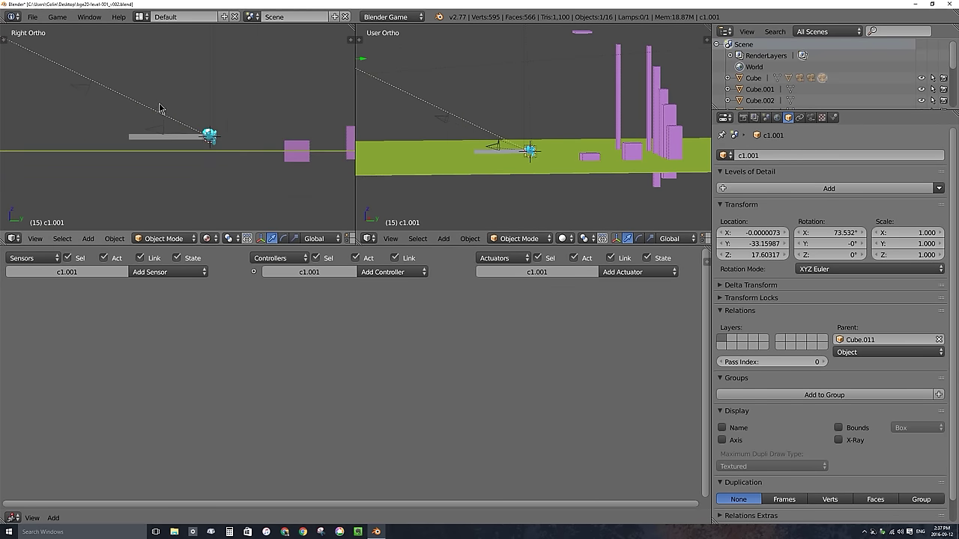
pyautogui.keyDown('shift'); pyautogui.moveTo(62, 78); pyautogui.dragTo(123, 106, button='middle'); pyautogui.keyUp('shift')
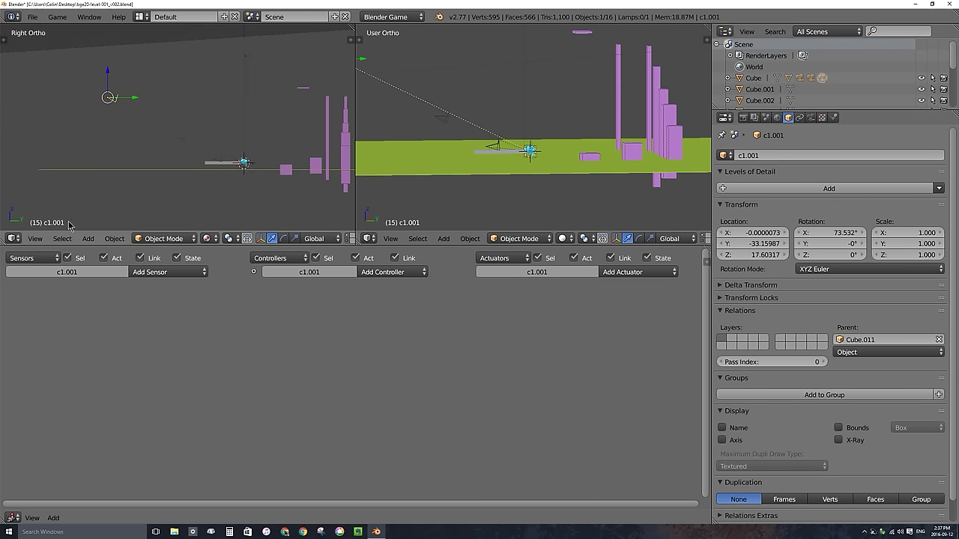
pyautogui.click(34, 239)
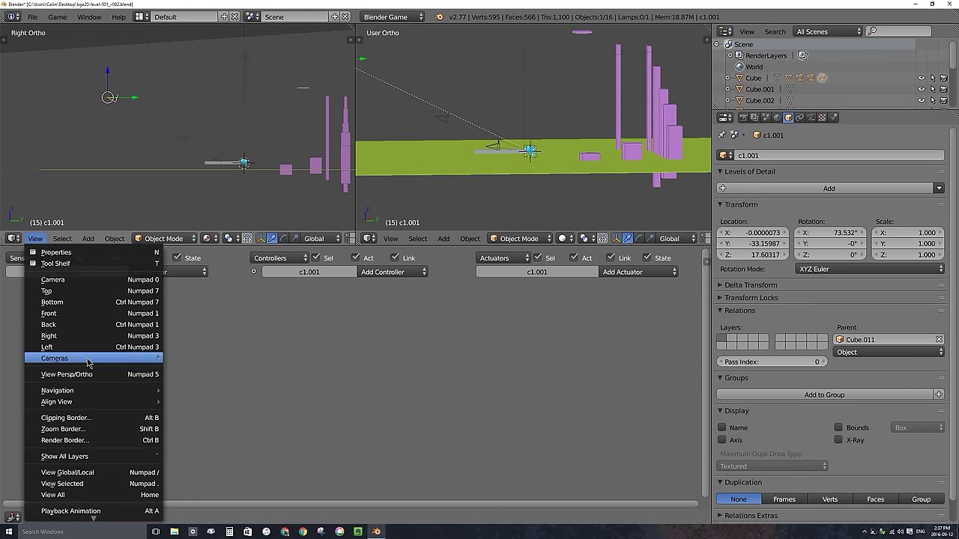
pyautogui.moveTo(88, 361)
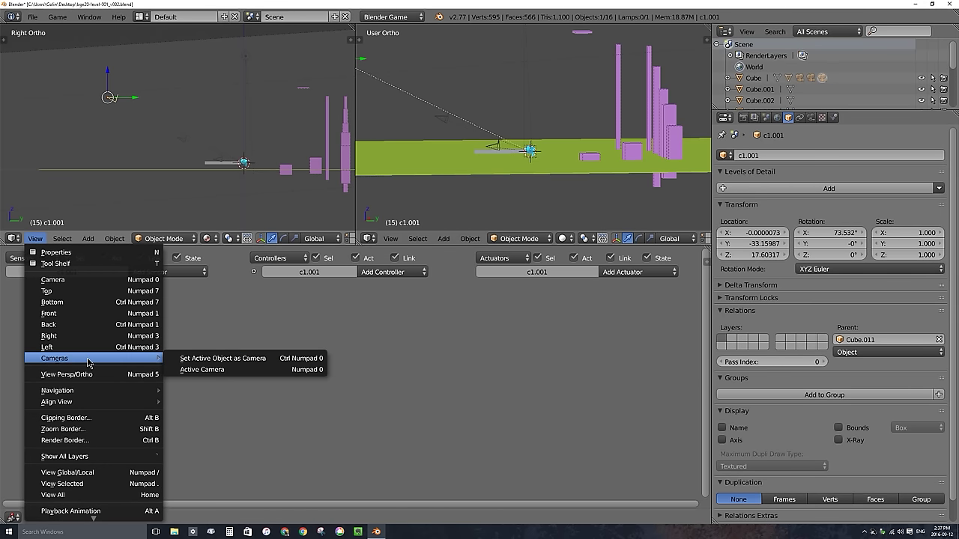
pyautogui.click(200, 360)
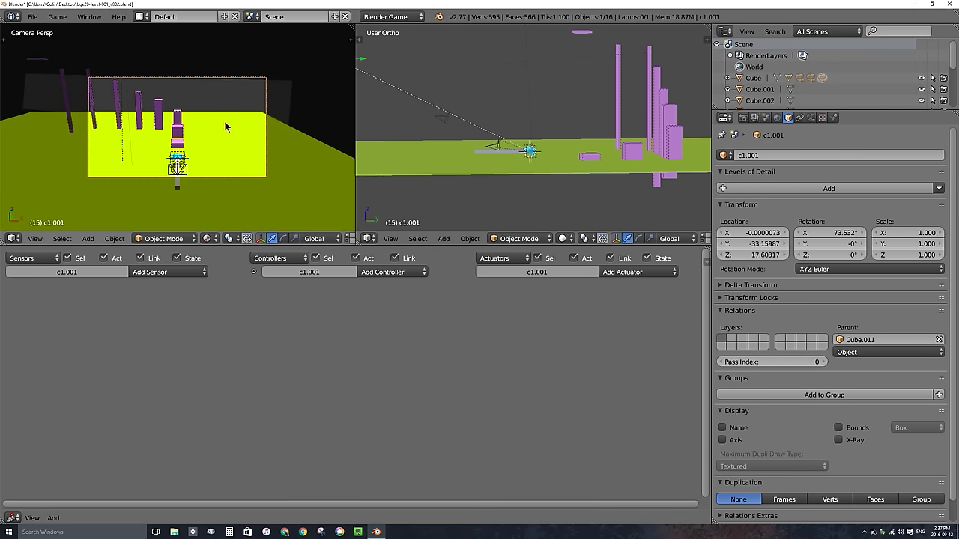
# Step: Move the farthest camera back to about Y -43.89 and Z 19.15, and tilt it to an X rotation of about 74.71°
pyautogui.scroll(-3, 471, 142)
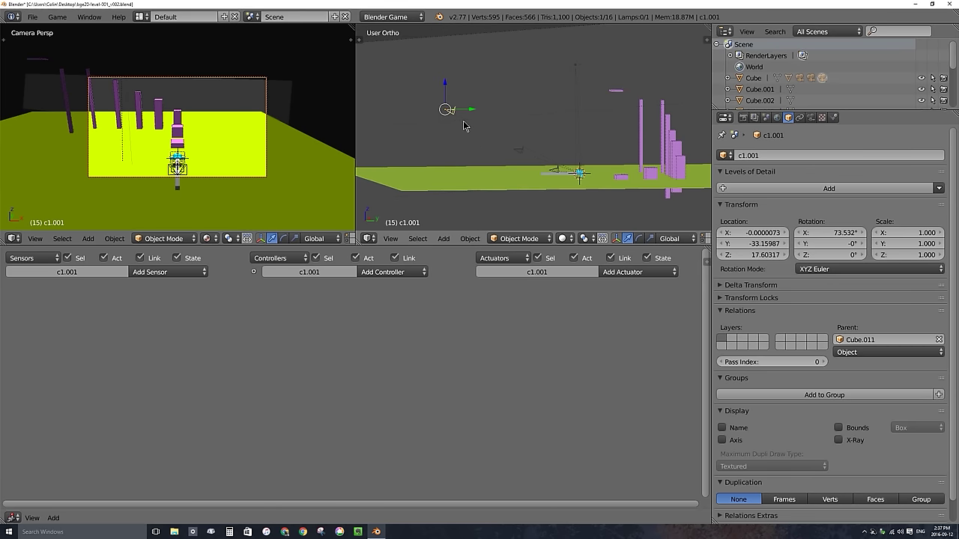
pyautogui.press('KP_3')
pyautogui.press('g')
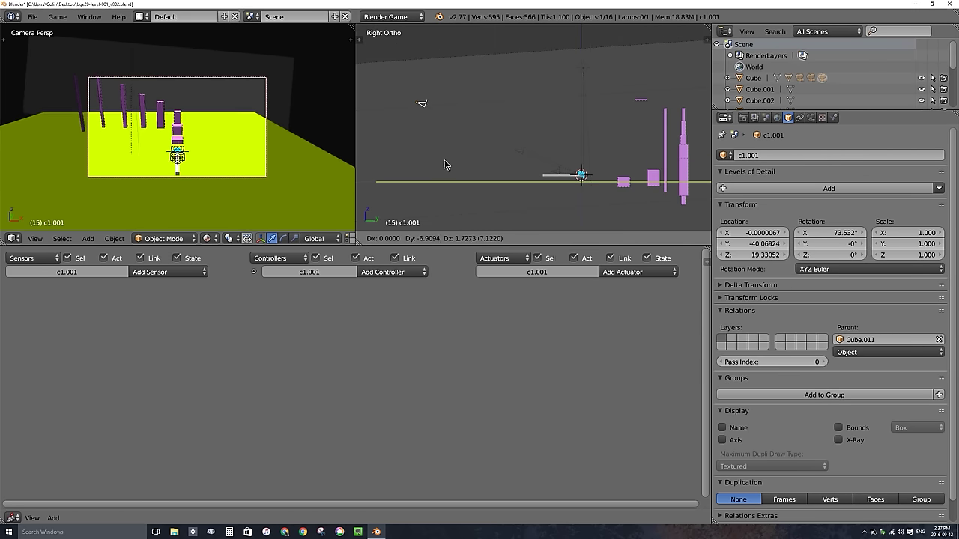
pyautogui.click(433, 161)
pyautogui.press('r')
pyautogui.click(491, 121)
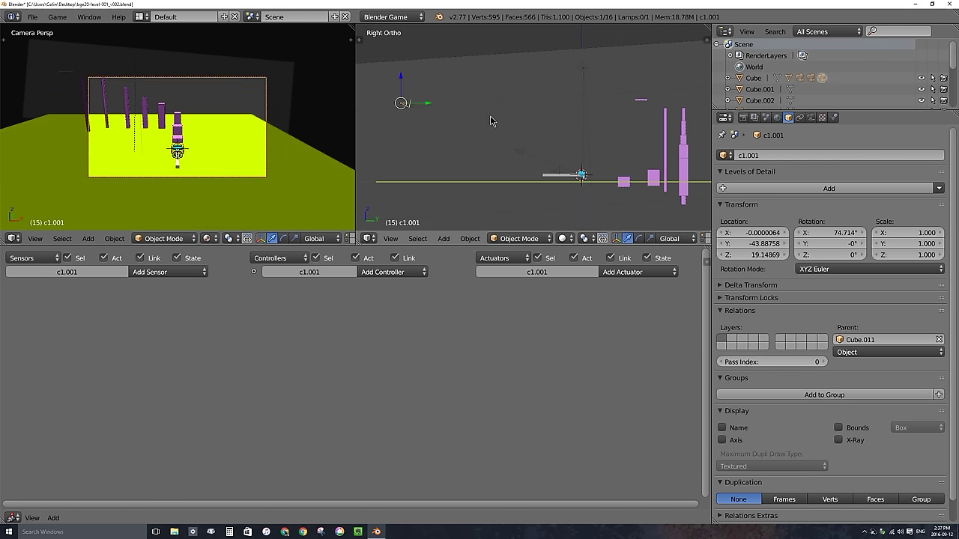
# Step: Rename the farthest camera object as c2
pyautogui.click(770, 155)
pyautogui.write('c2')
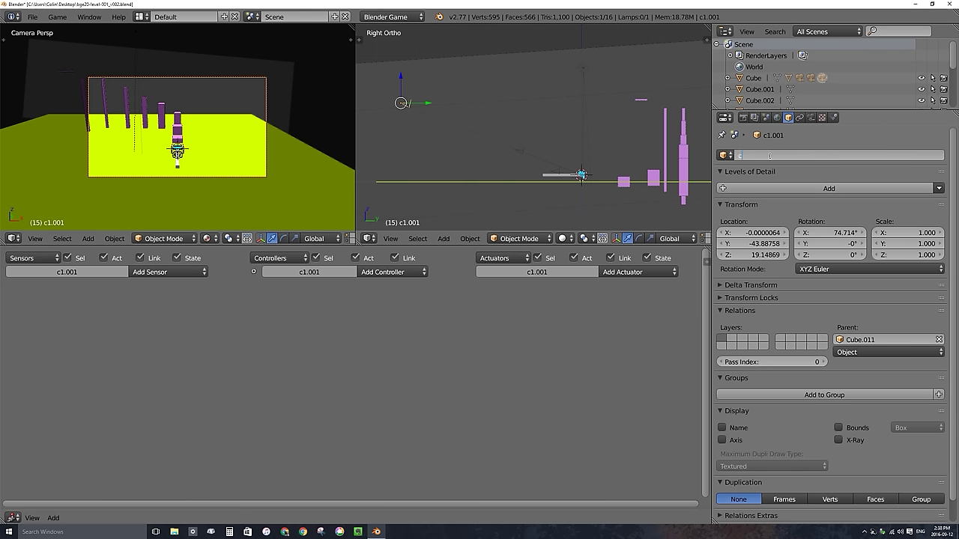
pyautogui.press('Return')
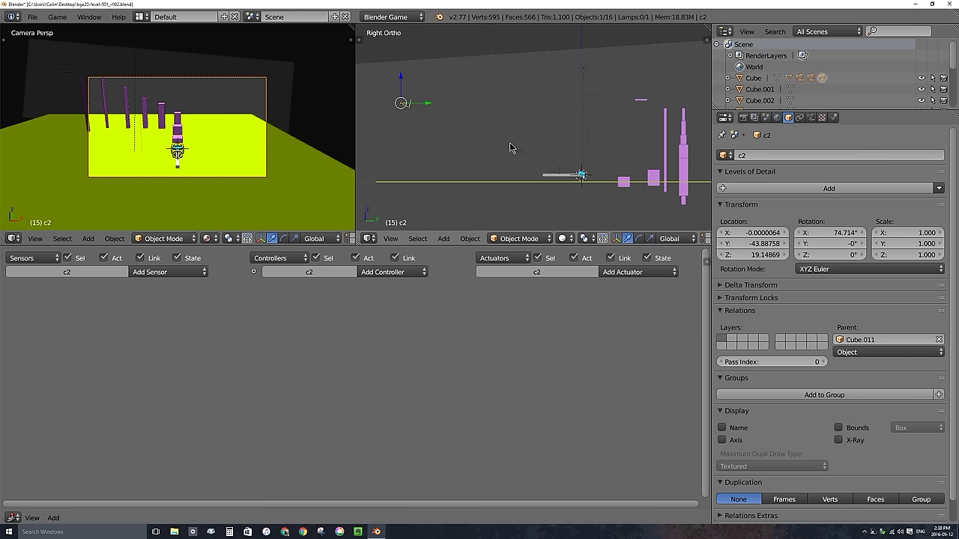
# Step: Collapse the beam's two expanded Motion actuators and give the beam an integer game property named zoom with value 1
pyautogui.rightClick(566, 177)
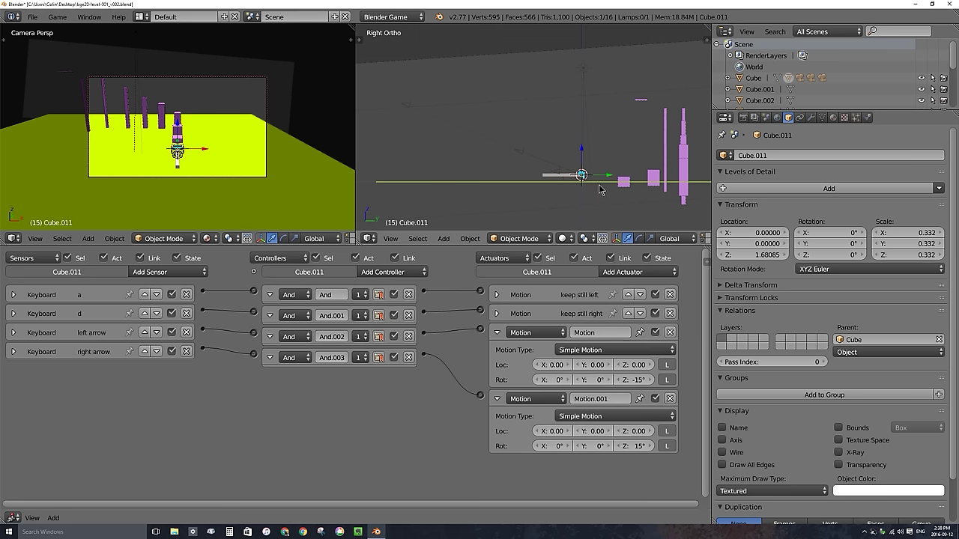
pyautogui.click(496, 332)
pyautogui.click(497, 351)
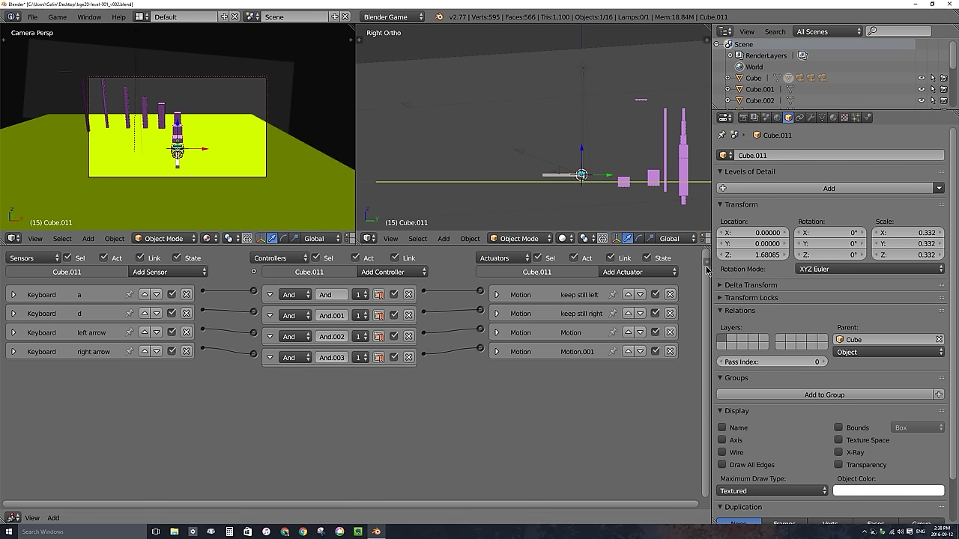
pyautogui.click(705, 260)
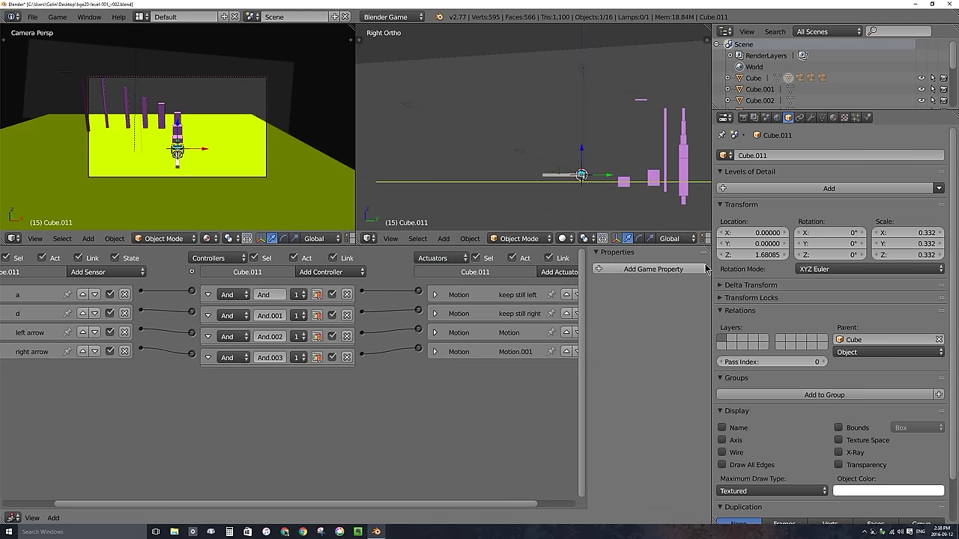
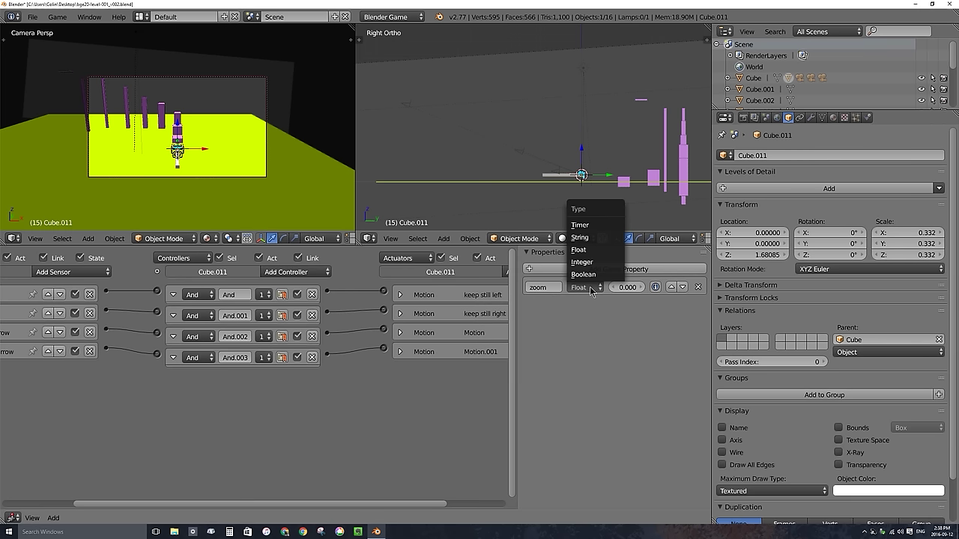
pyautogui.click(603, 262)
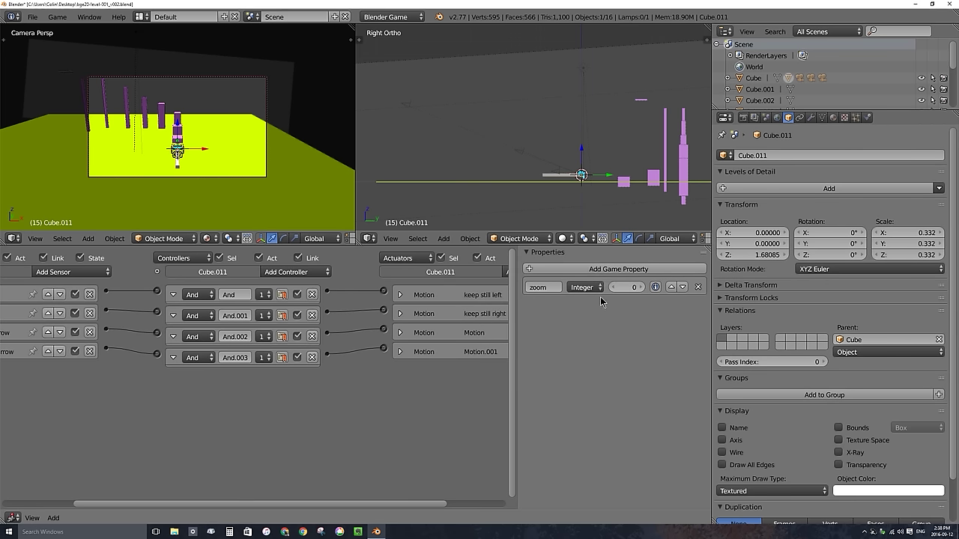
pyautogui.click(641, 288)
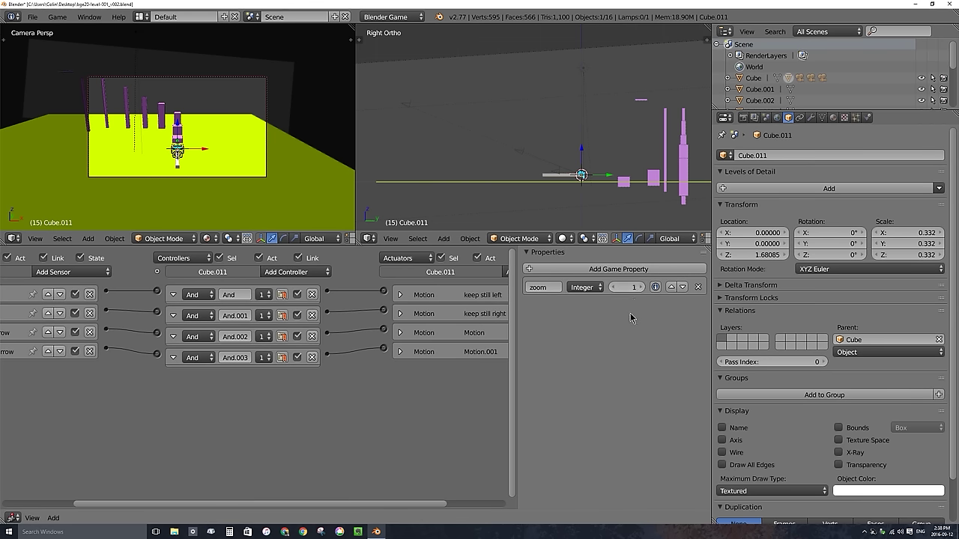
# Step: Add a Keyboard sensor to the beam for the Up Arrow key, name it "up arrow", enable Tap, and collapse it
pyautogui.rightClick(521, 155)
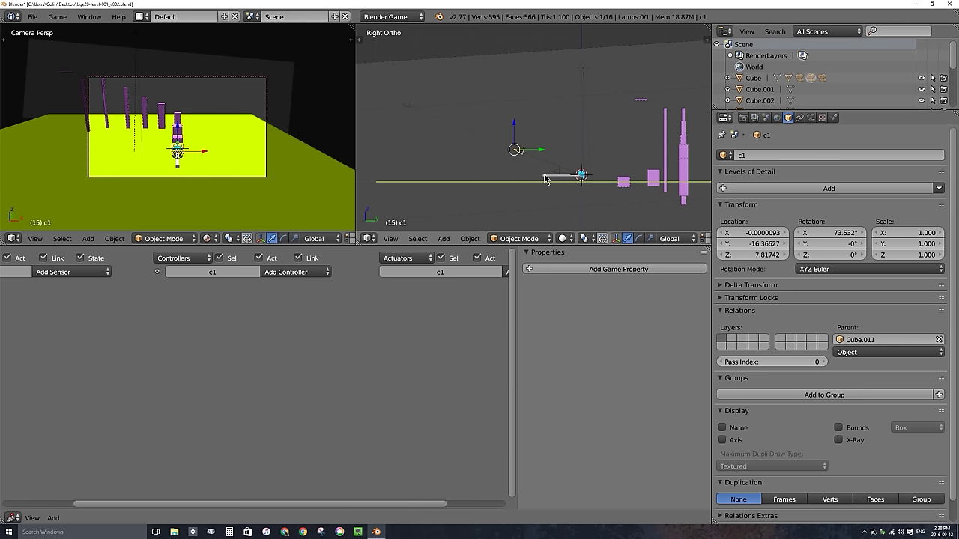
pyautogui.rightClick(545, 179)
pyautogui.moveTo(89, 376); pyautogui.dragTo(183, 285, button='middle')
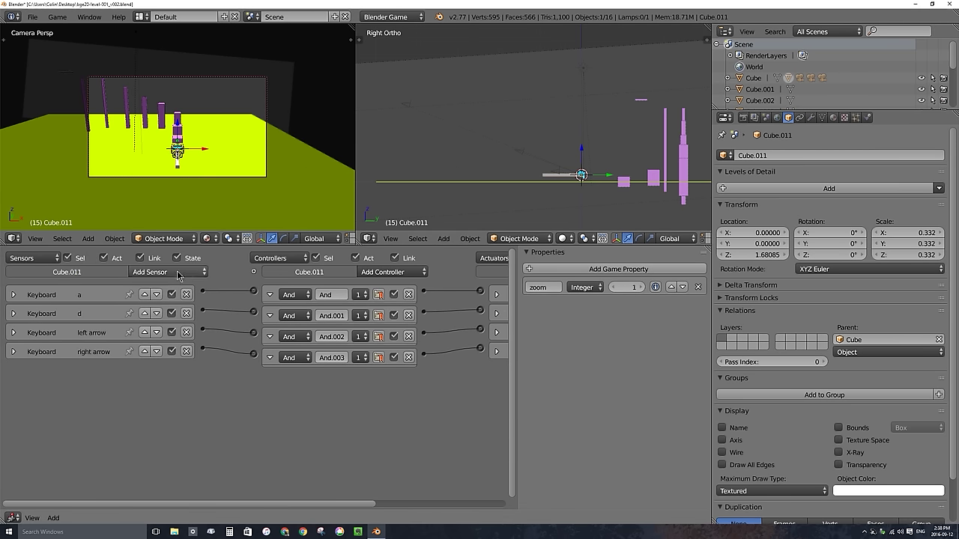
pyautogui.click(177, 273)
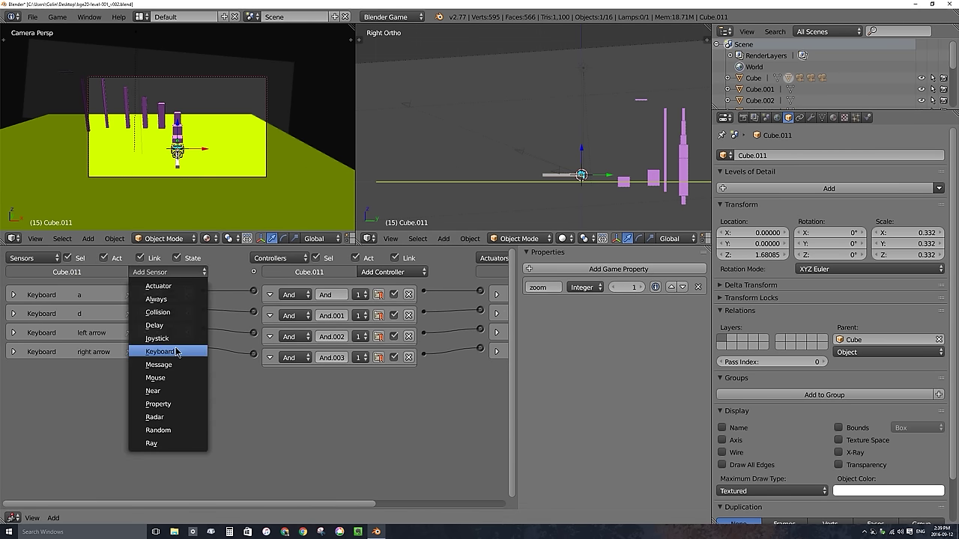
pyautogui.click(177, 352)
pyautogui.click(96, 406)
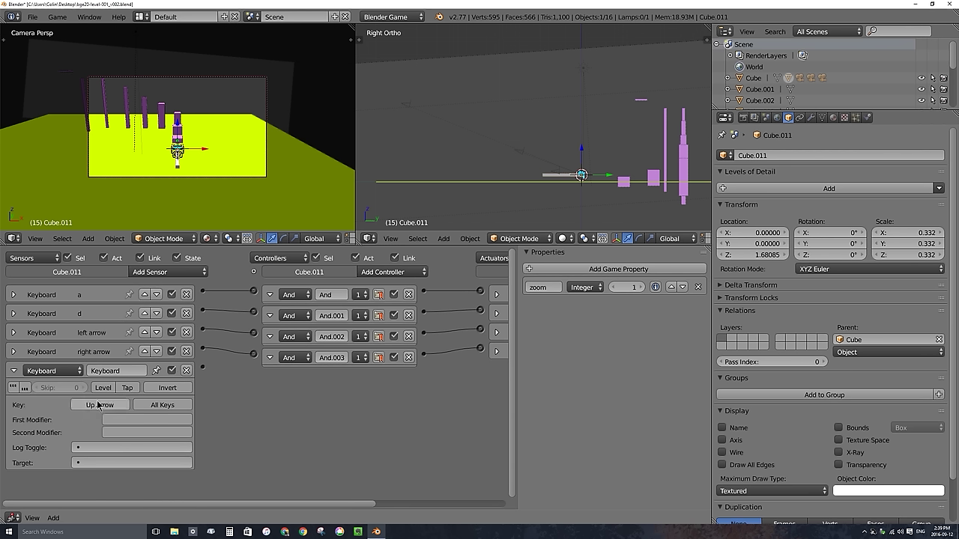
pyautogui.press('Up')
pyautogui.click(115, 371)
pyautogui.write('u')
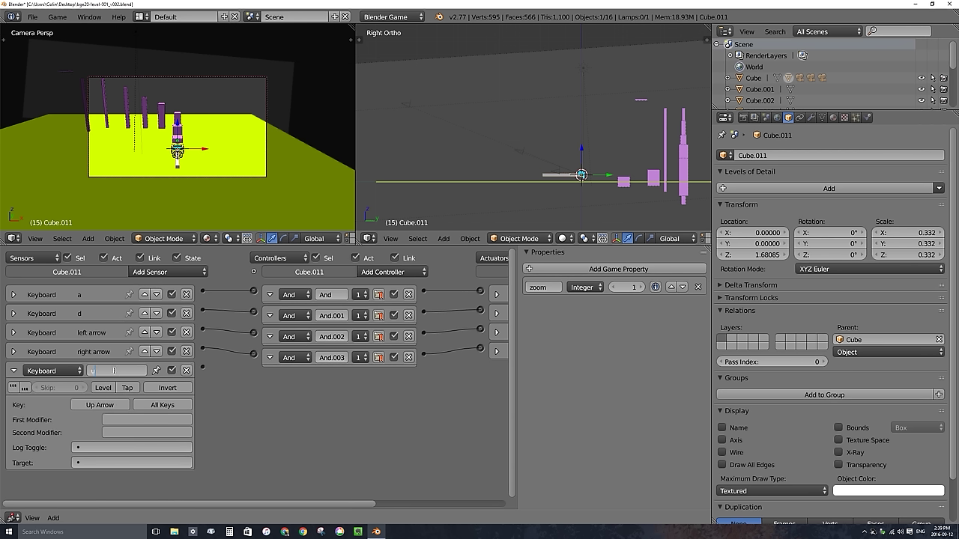
pyautogui.write('p arrow')
pyautogui.press('Return')
pyautogui.click(127, 388)
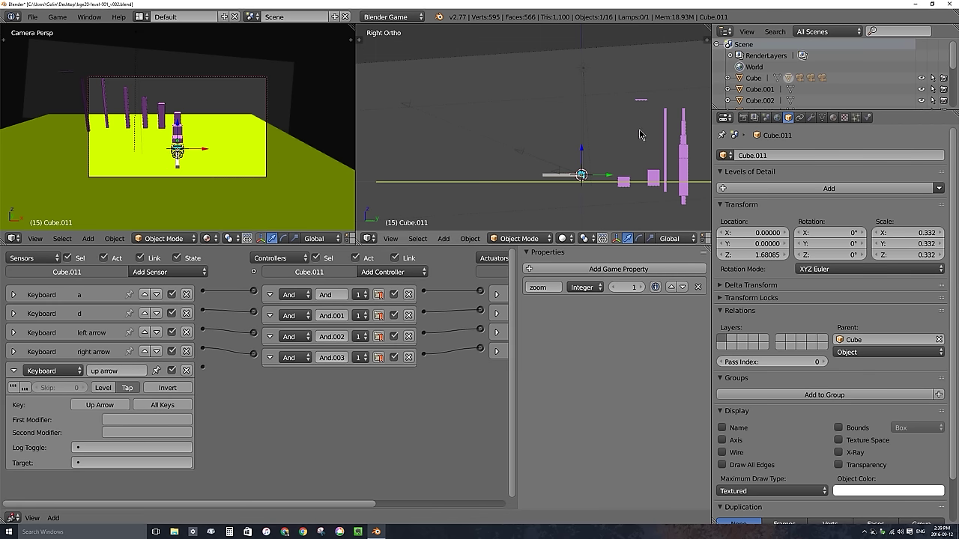
pyautogui.click(12, 370)
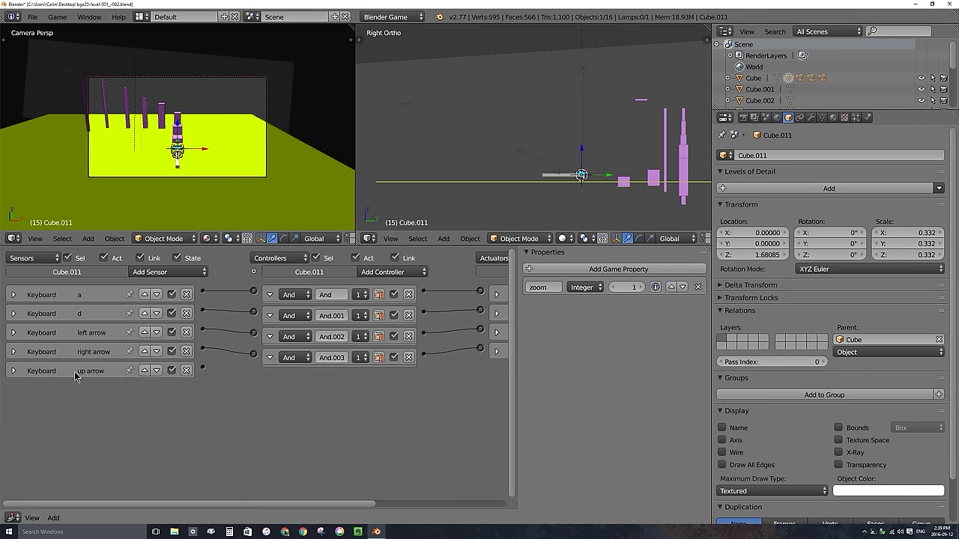
# Step: Add a Property sensor to the beam that checks whether zoom equals 1
pyautogui.moveTo(340, 385); pyautogui.dragTo(188, 374, button='middle')
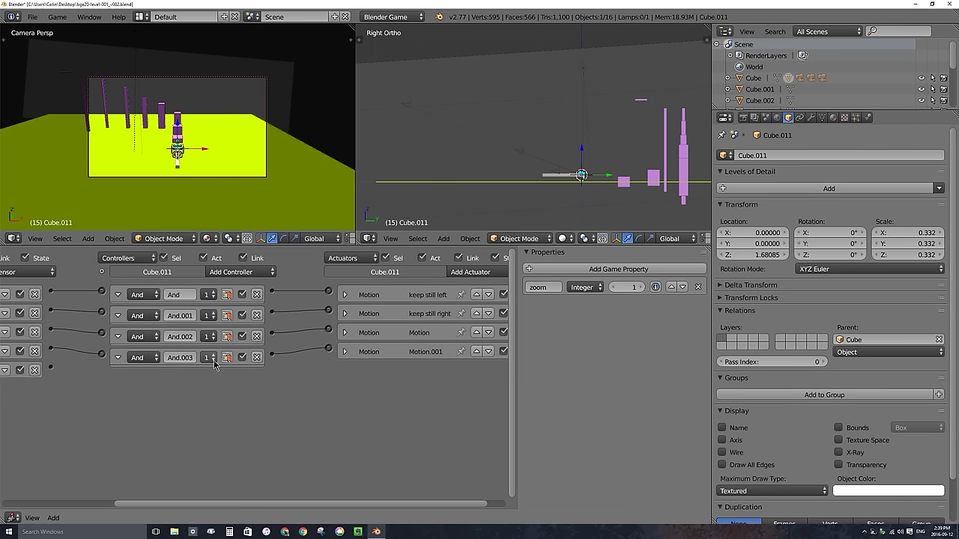
pyautogui.moveTo(327, 357); pyautogui.dragTo(331, 375, button='middle')
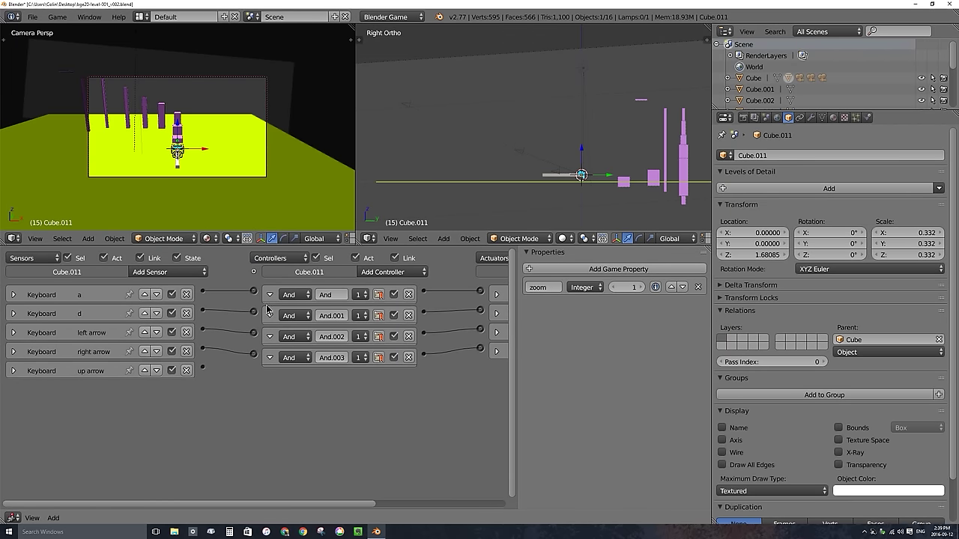
pyautogui.click(154, 273)
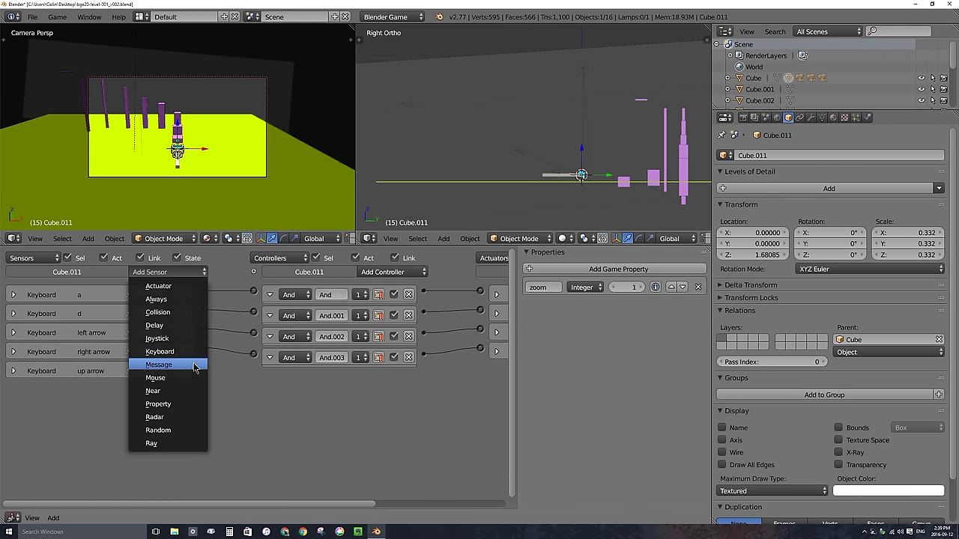
pyautogui.click(158, 404)
pyautogui.click(96, 438)
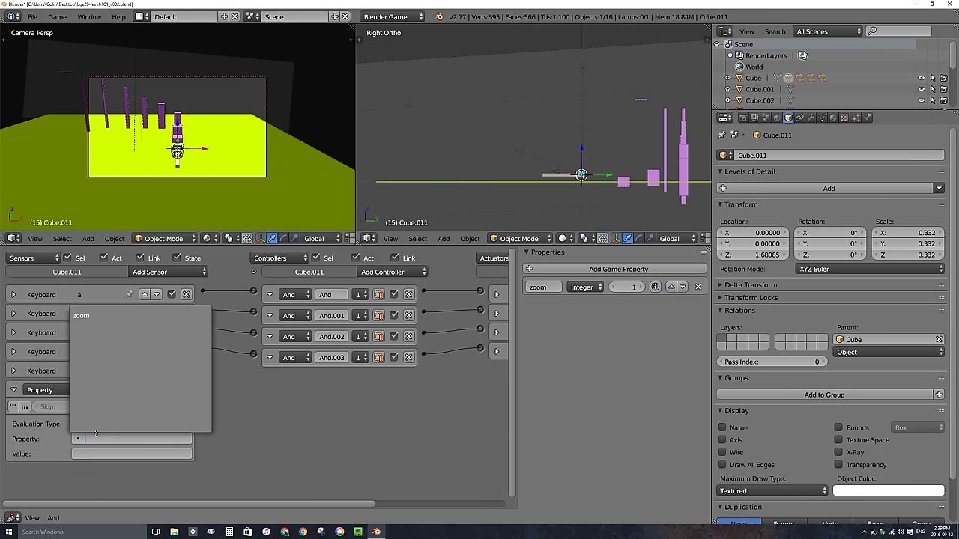
pyautogui.click(87, 316)
pyautogui.click(87, 453)
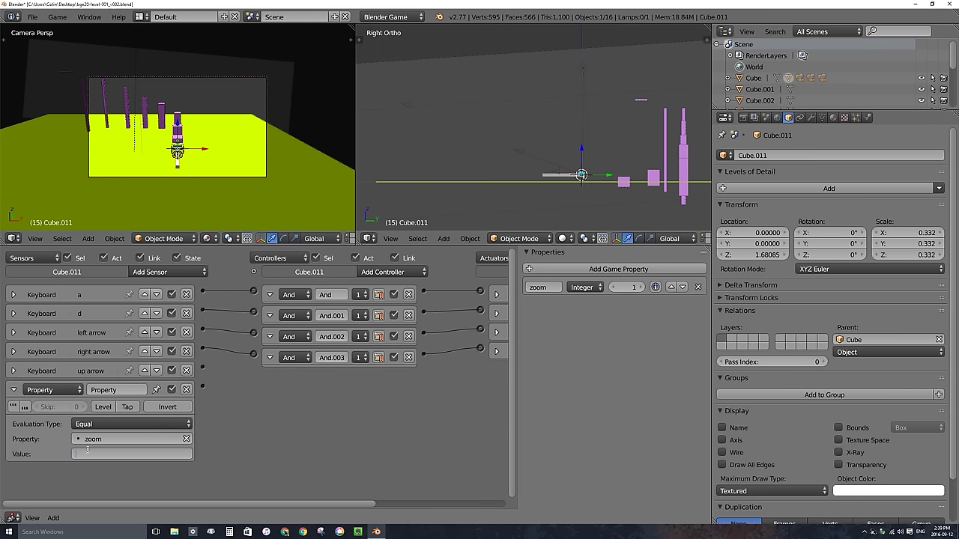
pyautogui.write('1')
pyautogui.press('Return')
# Step: Add an And controller to the beam and link both the up arrow sensor and the zoom Property sensor to it
pyautogui.click(391, 271)
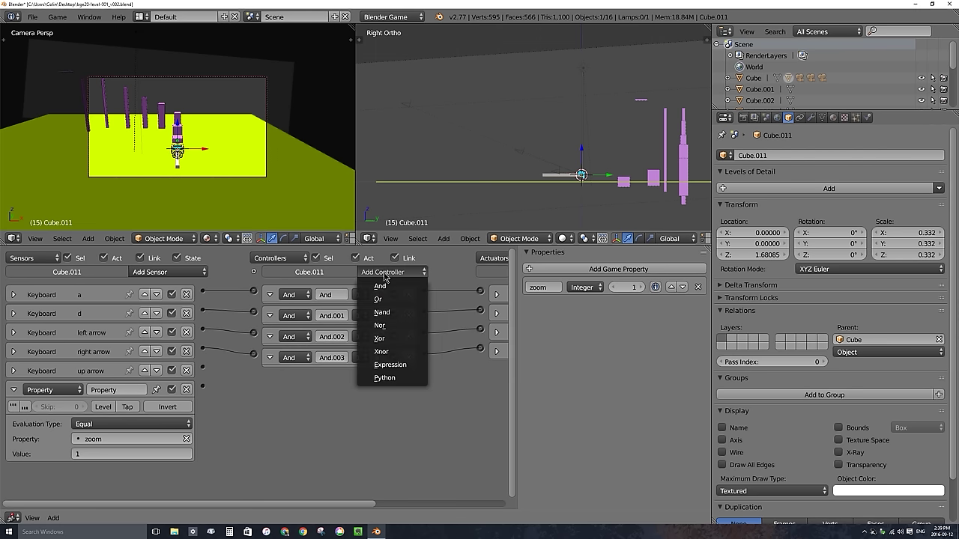
pyautogui.click(393, 287)
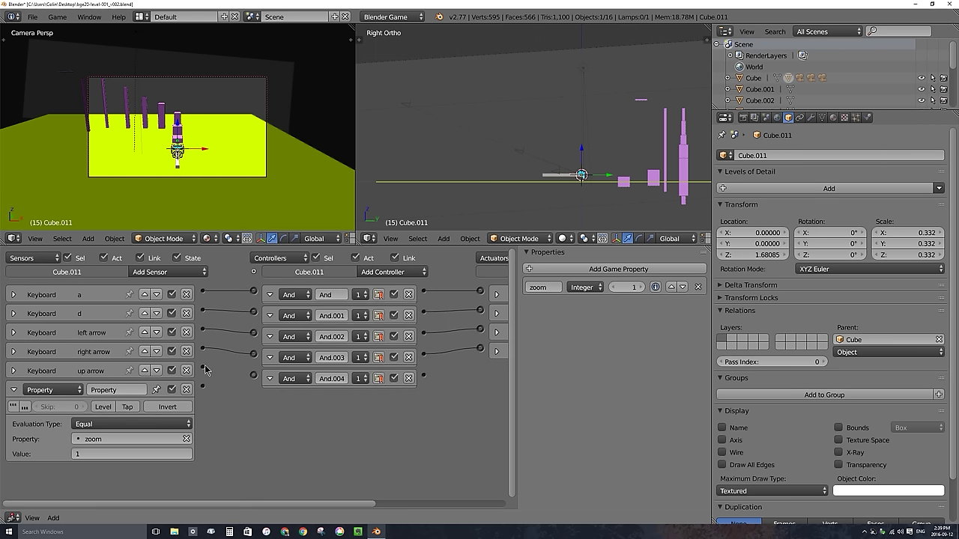
pyautogui.moveTo(203, 368); pyautogui.dragTo(253, 375)
pyautogui.moveTo(203, 387); pyautogui.dragTo(253, 376)
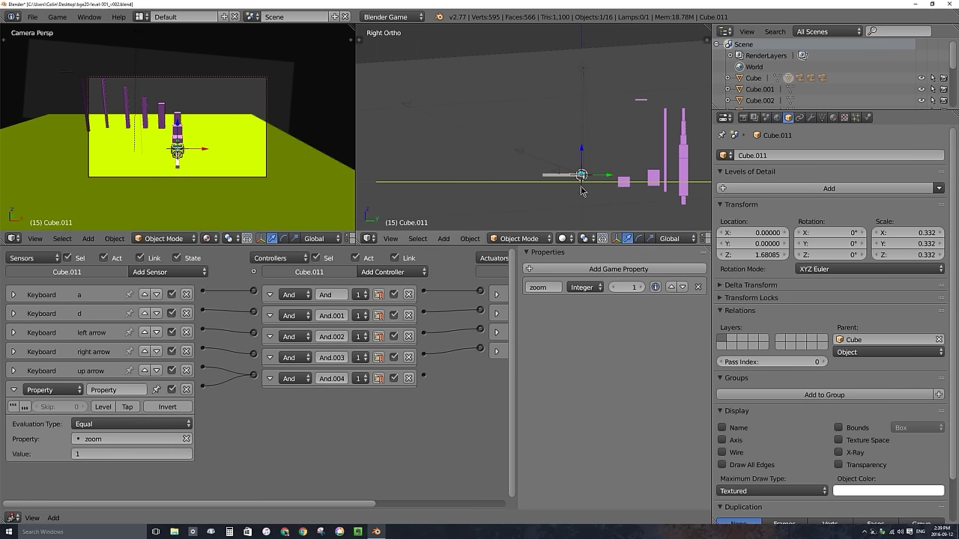
pyautogui.rightClick(523, 158)
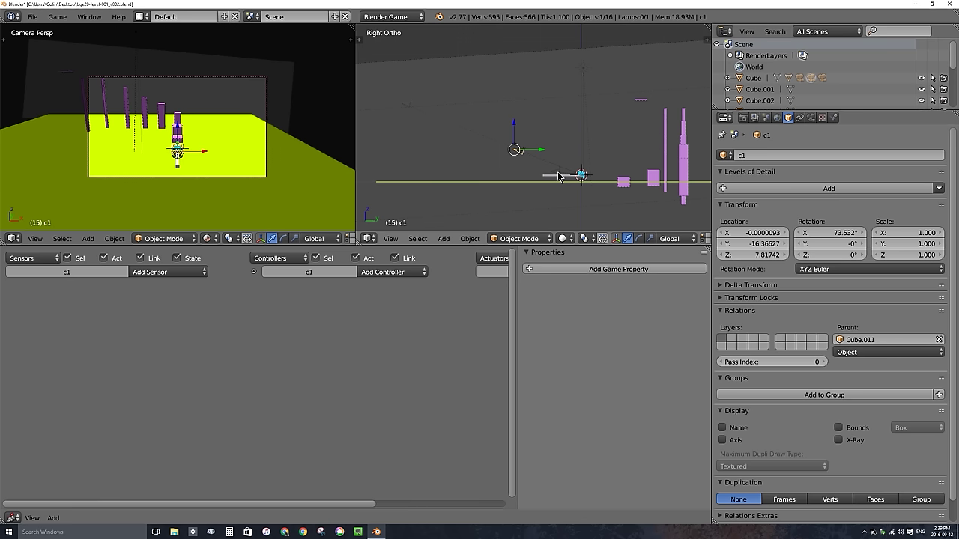
pyautogui.rightClick(405, 106)
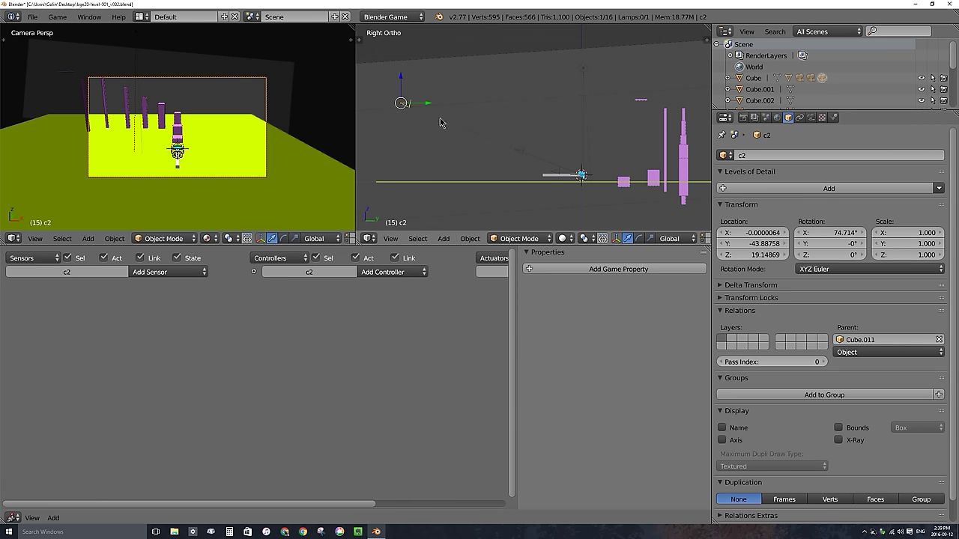
pyautogui.rightClick(575, 177)
pyautogui.moveTo(416, 390); pyautogui.dragTo(274, 392, button='middle')
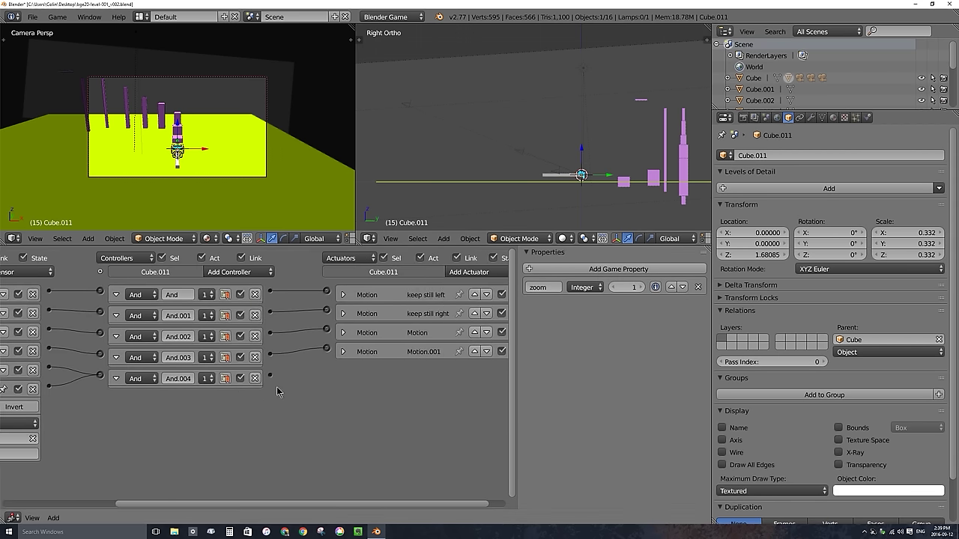
# Step: Add a Scene actuator linked to the beam's fifth And controller, with mode Set Camera and camera object c2
pyautogui.moveTo(97, 404); pyautogui.dragTo(253, 407, button='middle')
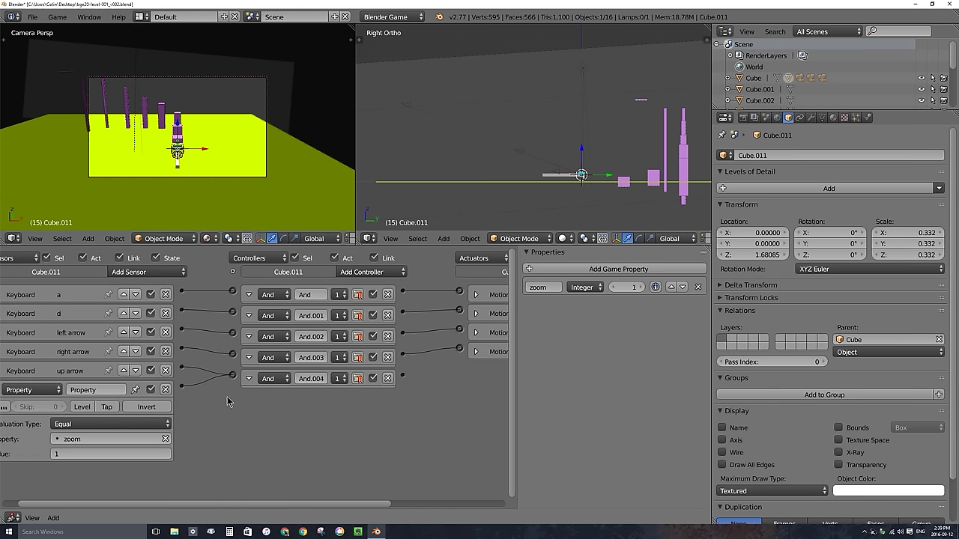
pyautogui.moveTo(439, 388); pyautogui.dragTo(203, 392, button='middle')
pyautogui.click(475, 274)
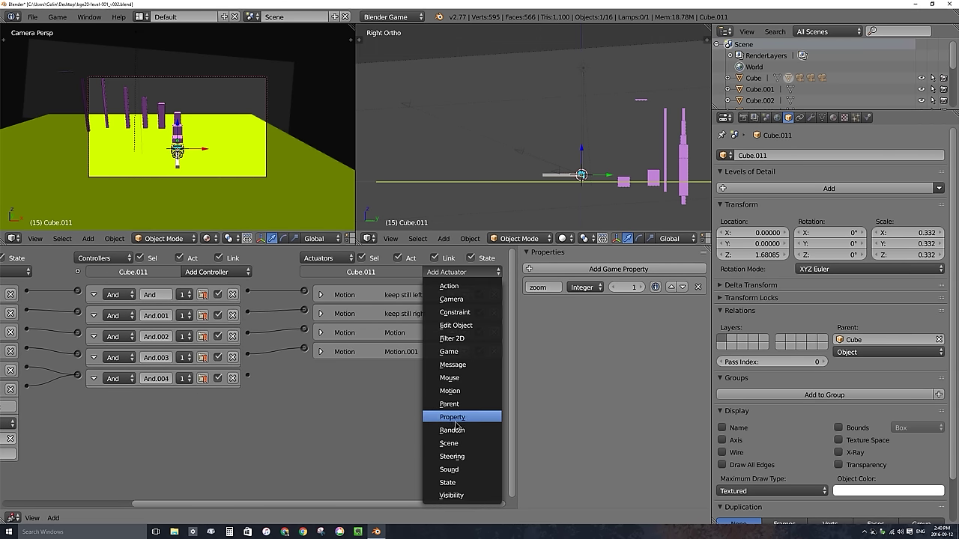
pyautogui.click(470, 443)
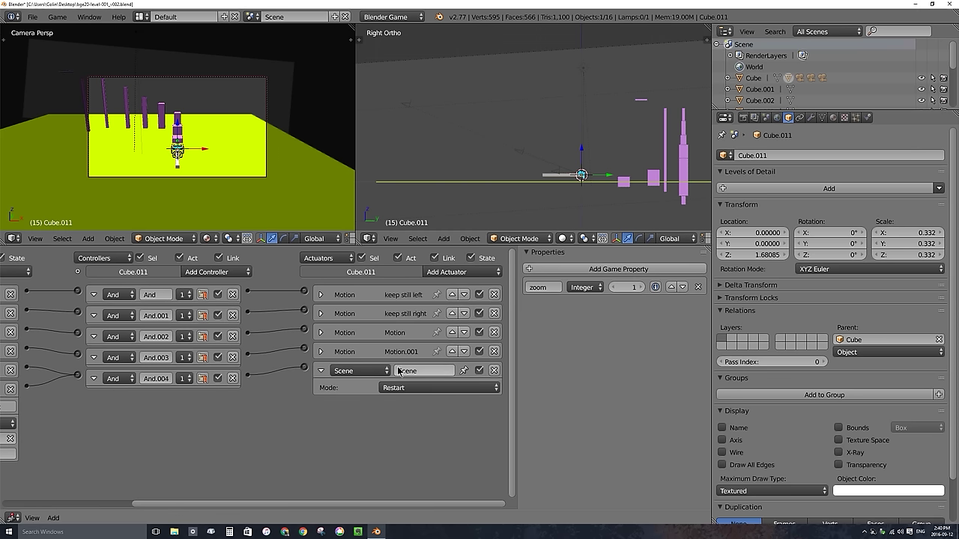
pyautogui.click(417, 389)
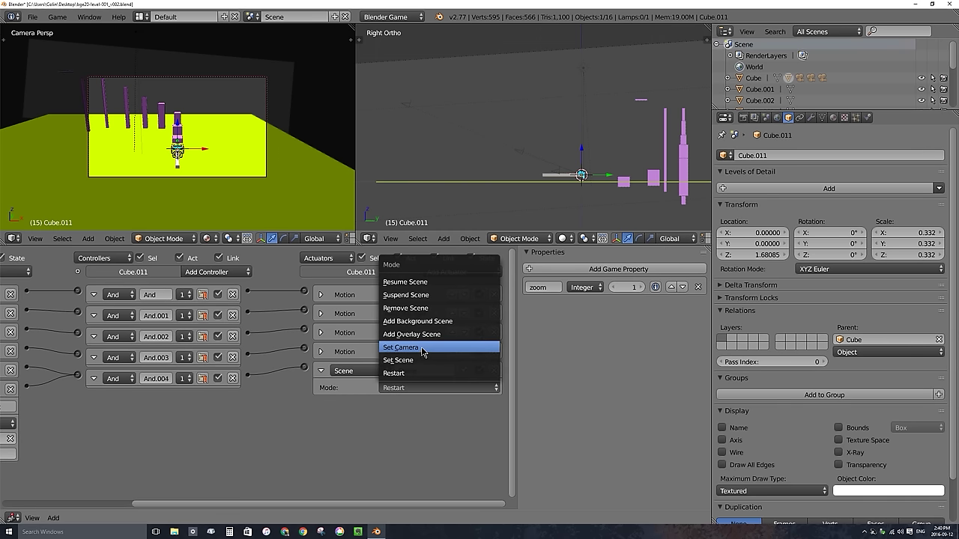
pyautogui.click(424, 352)
pyautogui.click(400, 402)
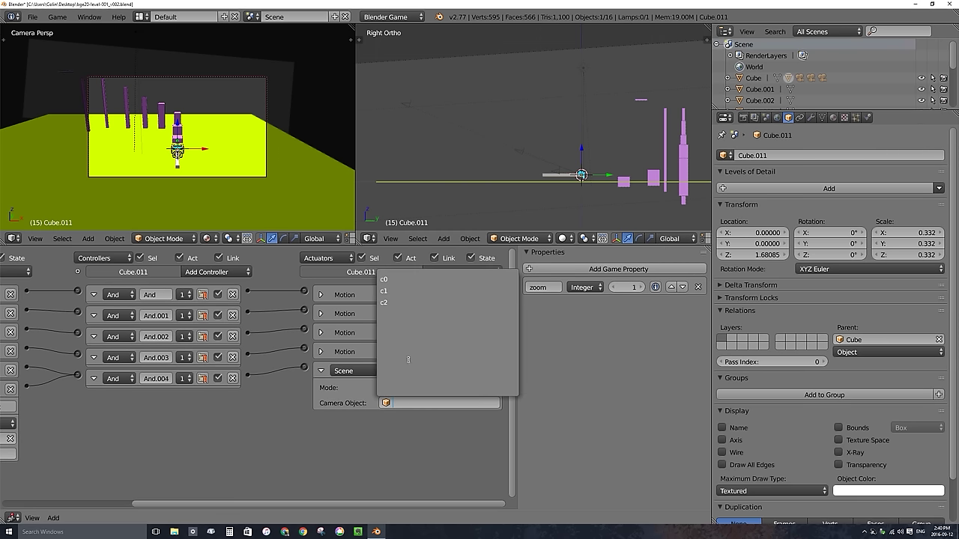
pyautogui.click(396, 302)
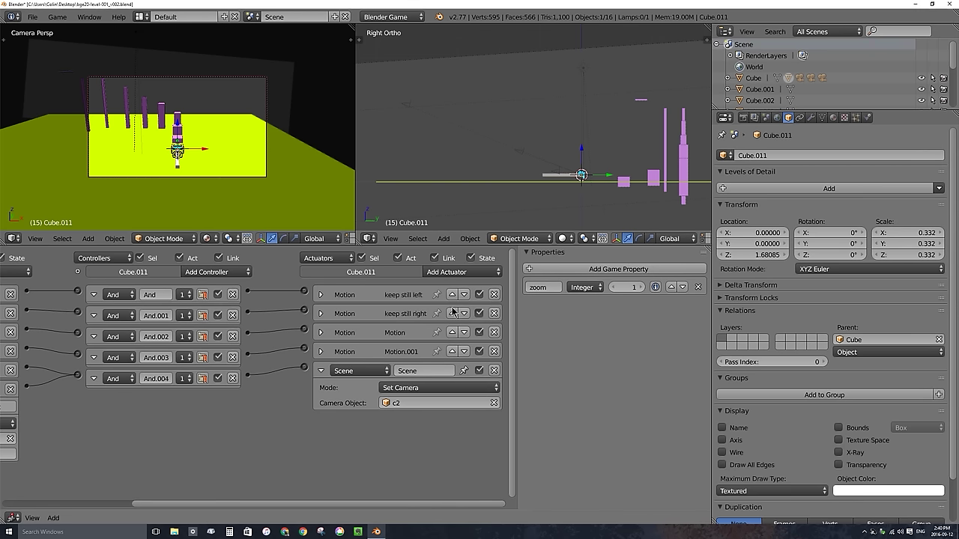
# Step: Add a Property actuator to the beam, link it to the fifth And controller, and have it assign 2 to zoom
pyautogui.click(457, 276)
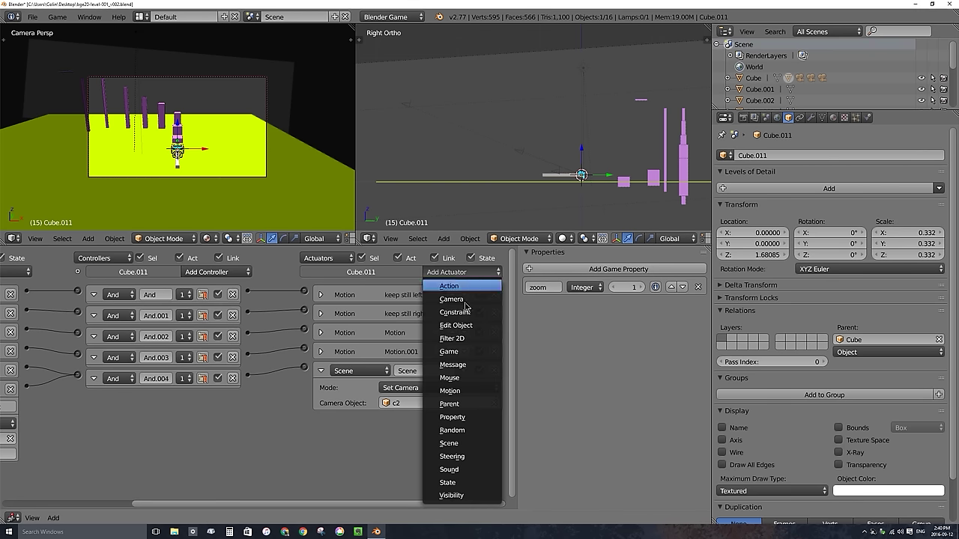
pyautogui.click(472, 418)
pyautogui.moveTo(248, 374); pyautogui.dragTo(303, 418)
pyautogui.click(405, 454)
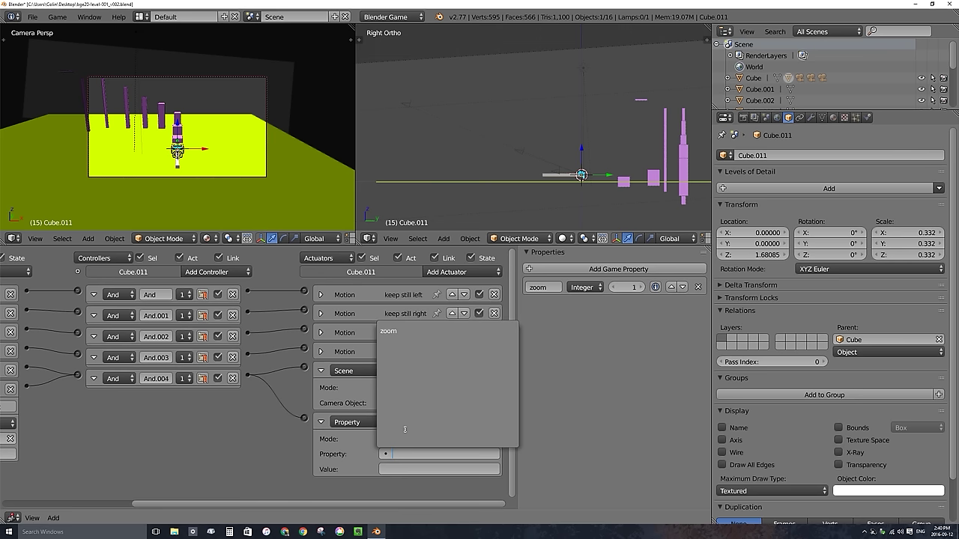
pyautogui.click(400, 331)
pyautogui.click(399, 470)
pyautogui.write('2')
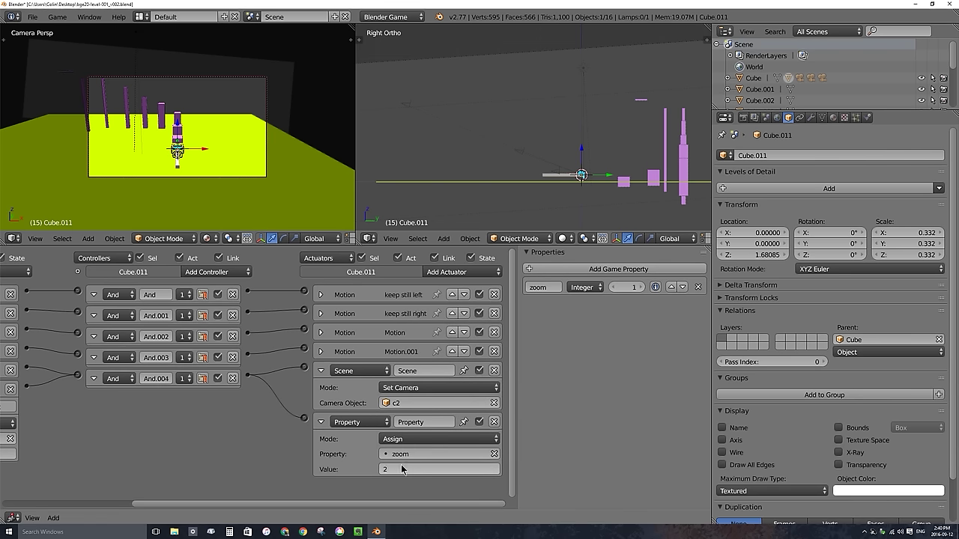
pyautogui.press('Return')
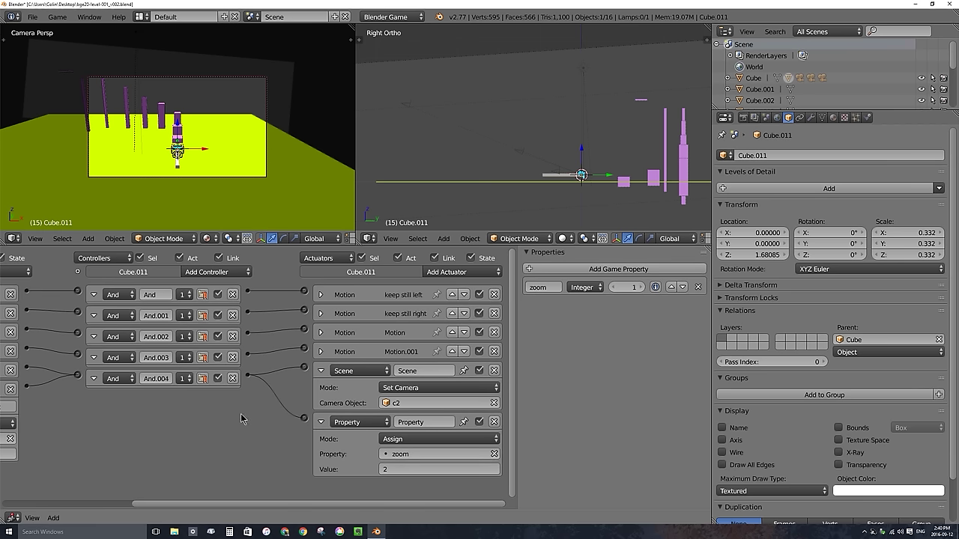
# Step: Hide the game properties region of the logic editor and enlarge the editor upward over the 3D views
pyautogui.keyDown('ctrl'); pyautogui.hscroll(-5, 242, 410); pyautogui.keyUp('ctrl')
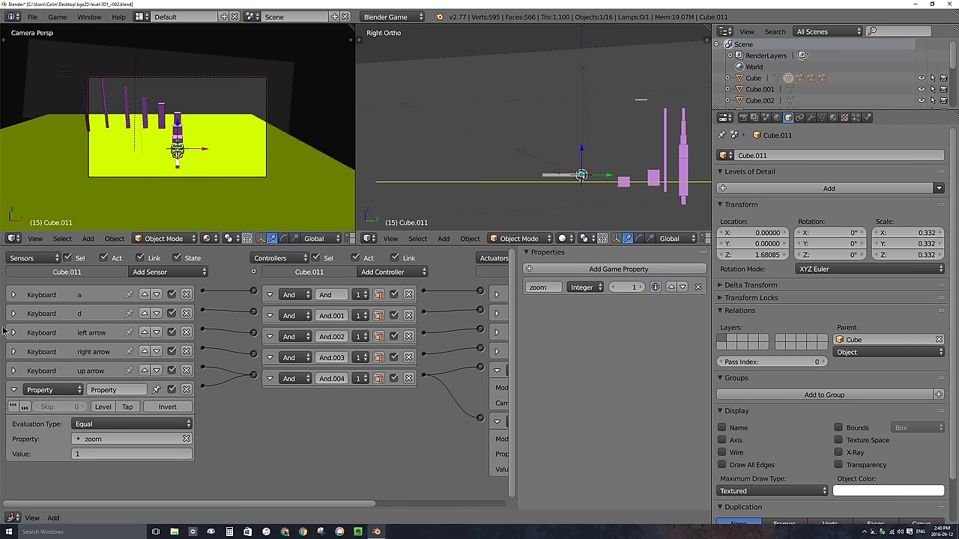
pyautogui.moveTo(517, 338); pyautogui.dragTo(558, 338)
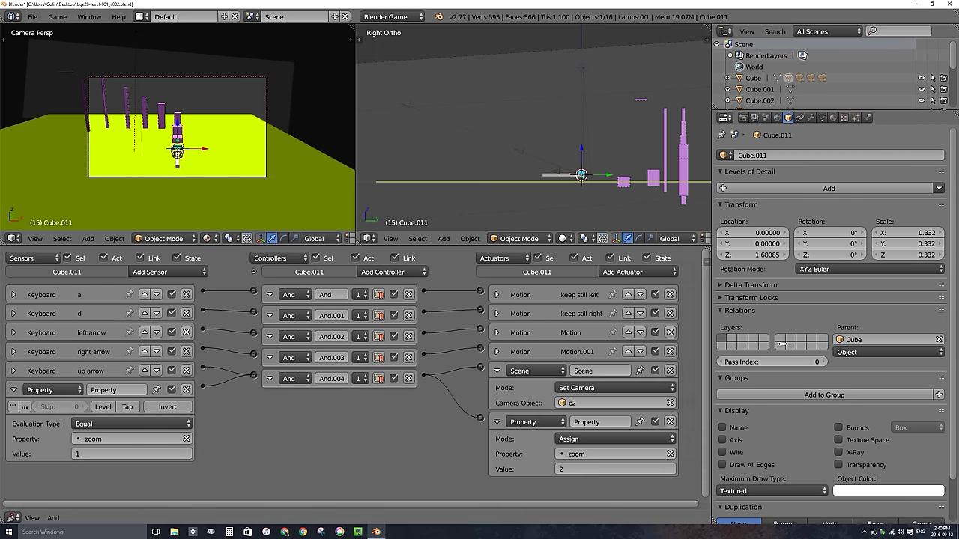
pyautogui.moveTo(367, 232); pyautogui.dragTo(366, 145)
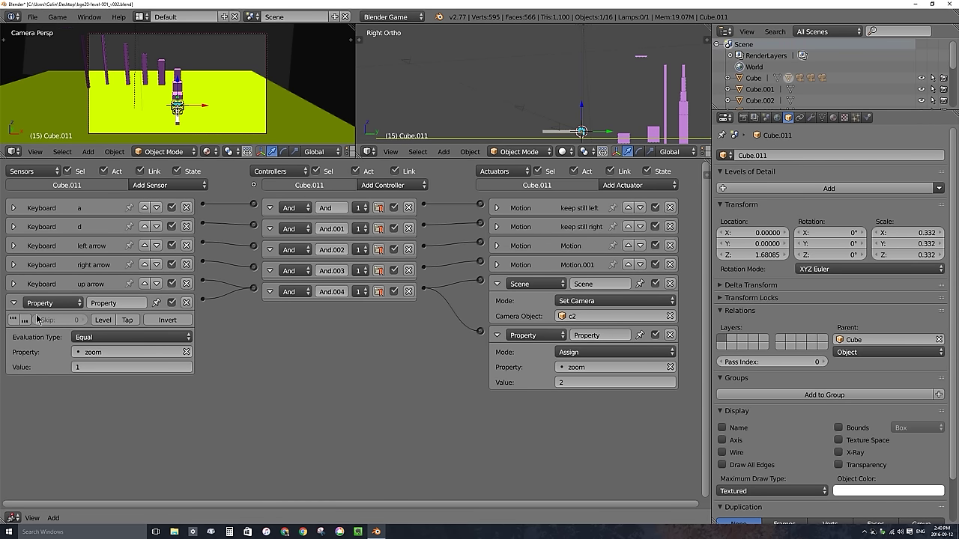
# Step: Rename the zoom Property sensor "if zoom == 1" and collapse it
pyautogui.click(111, 302)
pyautogui.write('zoom == 1')
pyautogui.press('Return')
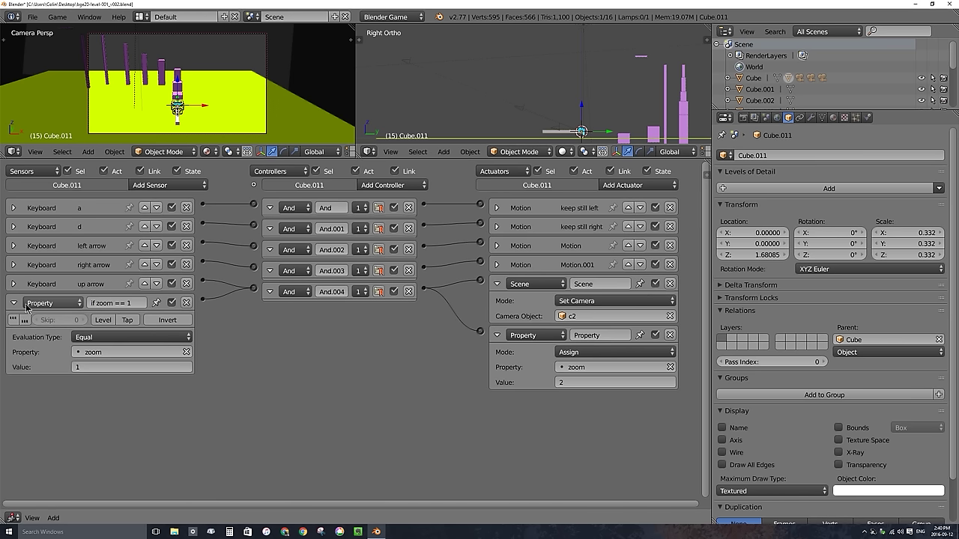
pyautogui.click(14, 303)
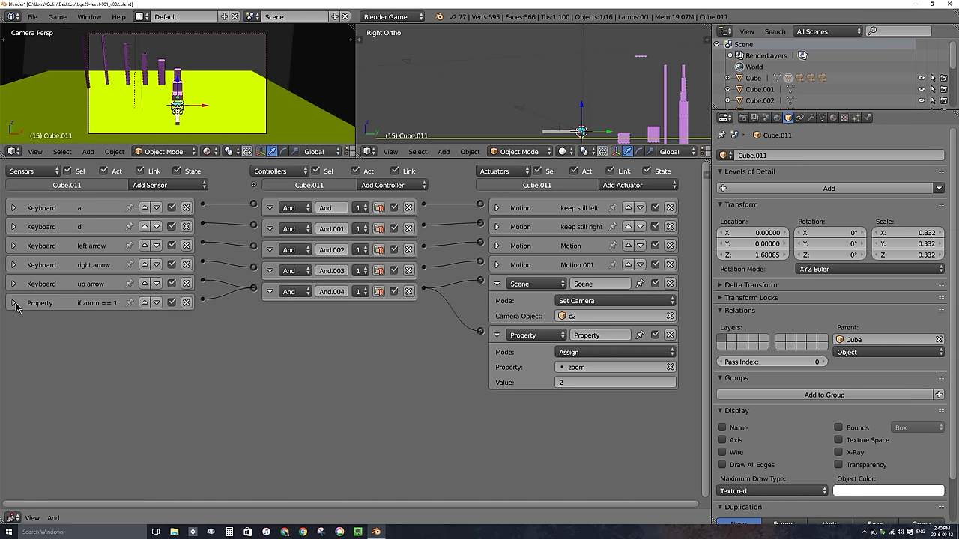
# Step: Add a second Property sensor to the beam named "if zoom == 2" that checks whether zoom equals 2
pyautogui.click(166, 187)
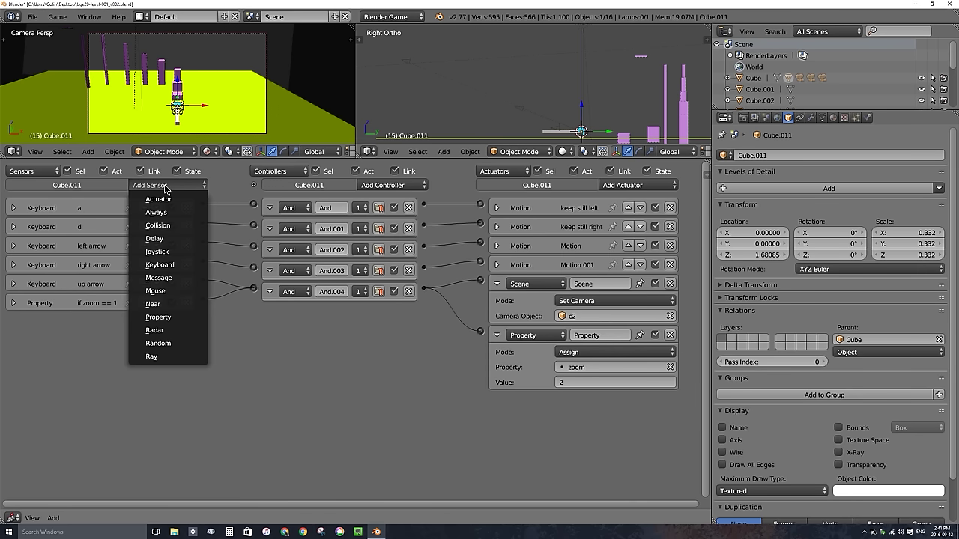
pyautogui.click(178, 319)
pyautogui.click(106, 318)
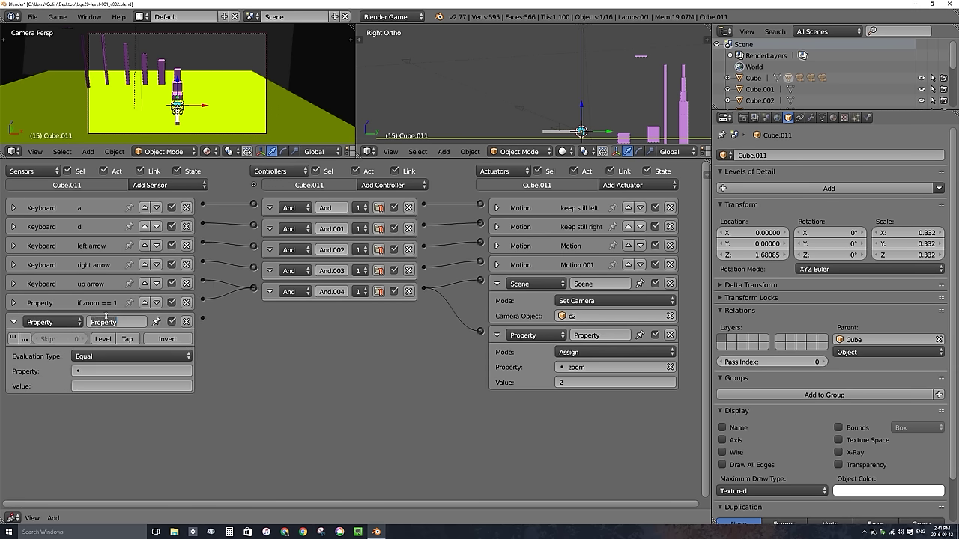
pyautogui.write('if zoom == 2')
pyautogui.press('Return')
pyautogui.click(97, 371)
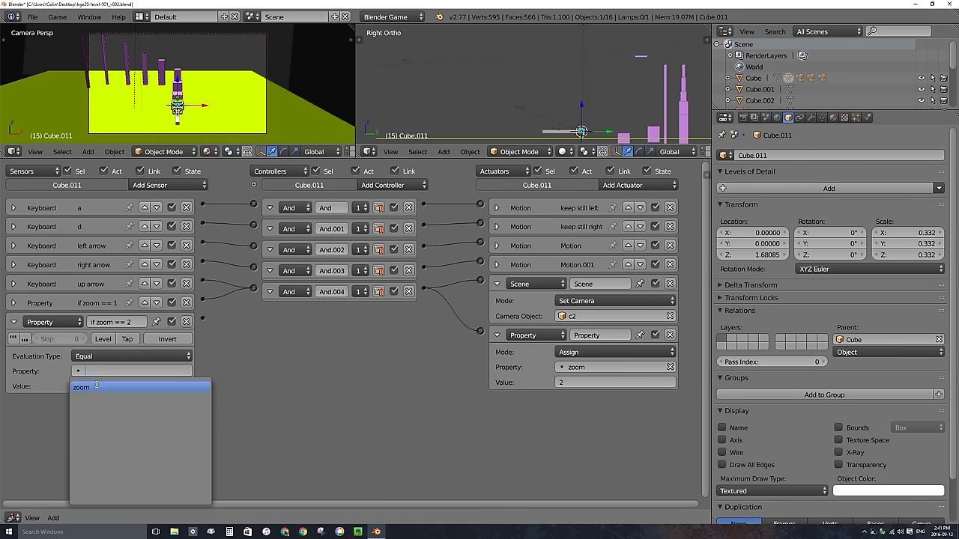
pyautogui.click(96, 386)
pyautogui.click(86, 386)
pyautogui.write('2')
pyautogui.press('Return')
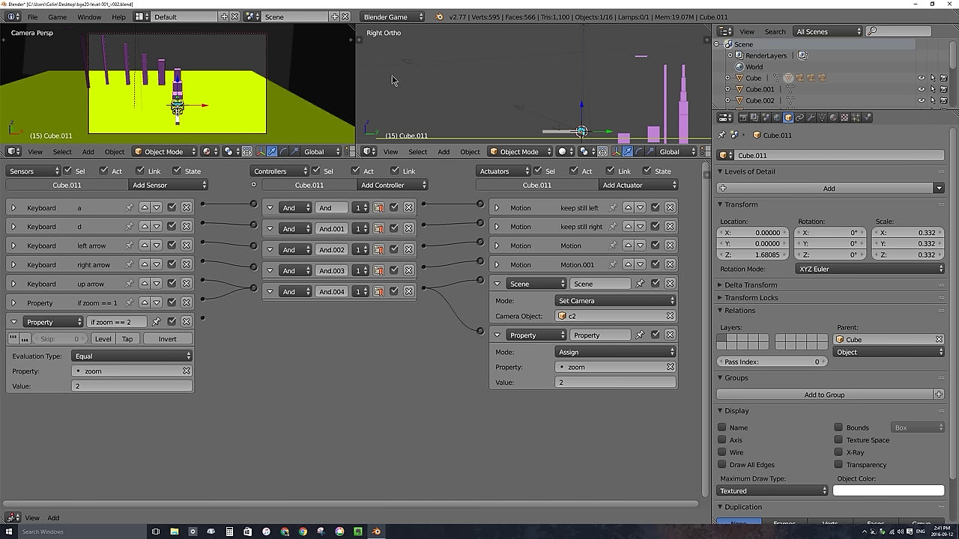
# Step: Add another And controller to the beam and link the "if zoom == 2" and up arrow sensors to it
pyautogui.rightClick(557, 131)
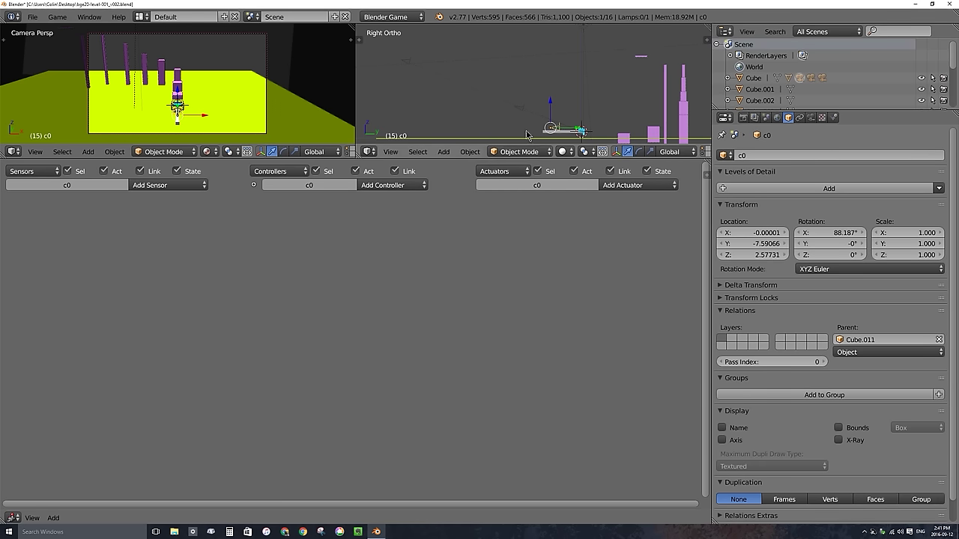
pyautogui.rightClick(575, 135)
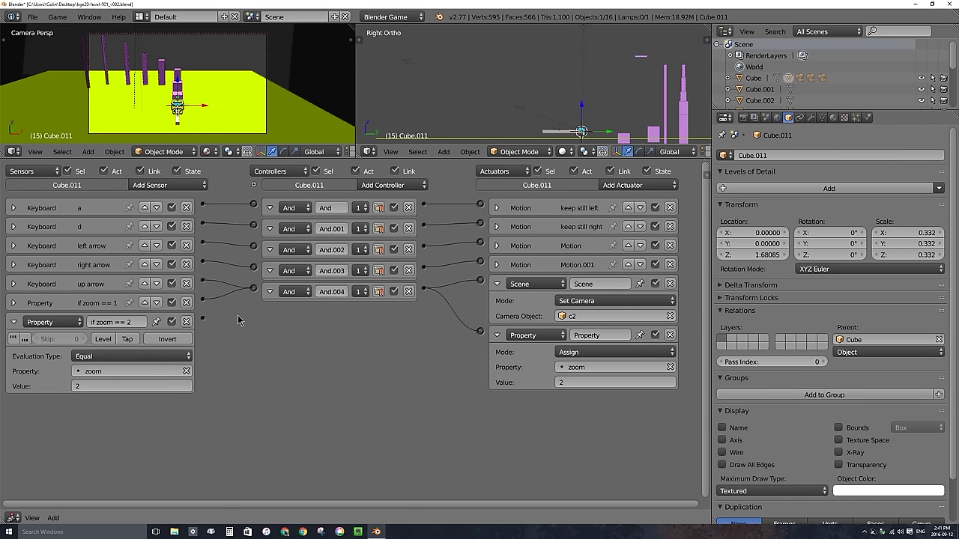
pyautogui.click(384, 185)
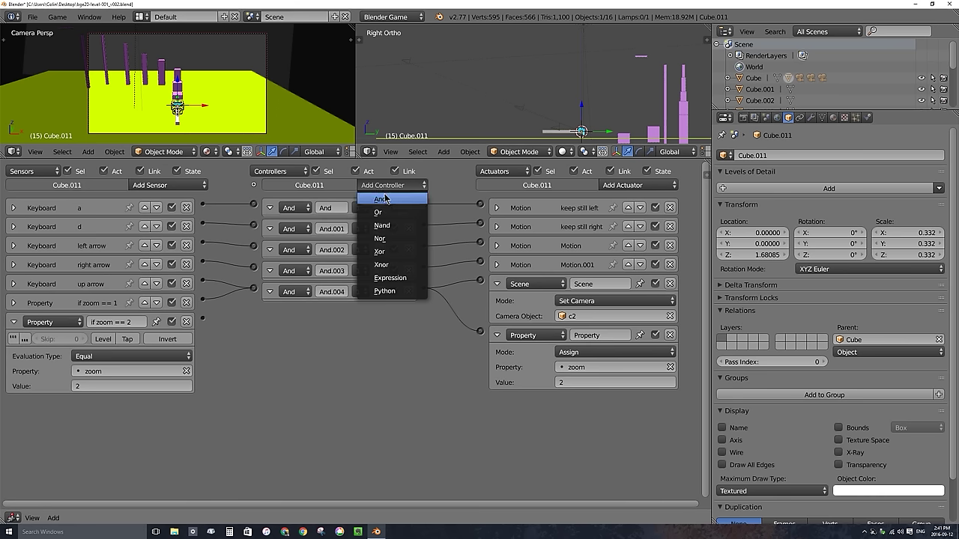
pyautogui.click(385, 199)
pyautogui.moveTo(205, 321); pyautogui.dragTo(259, 316)
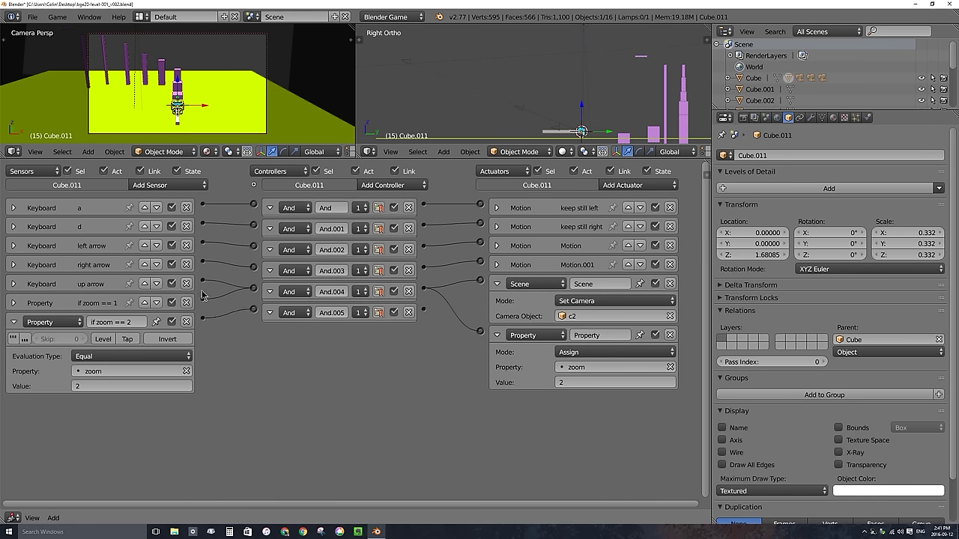
pyautogui.moveTo(204, 284); pyautogui.dragTo(254, 311)
# Step: Rename the zoom Property actuator "switch to 2" and collapse both it and the Scene actuator for c2
pyautogui.click(495, 286)
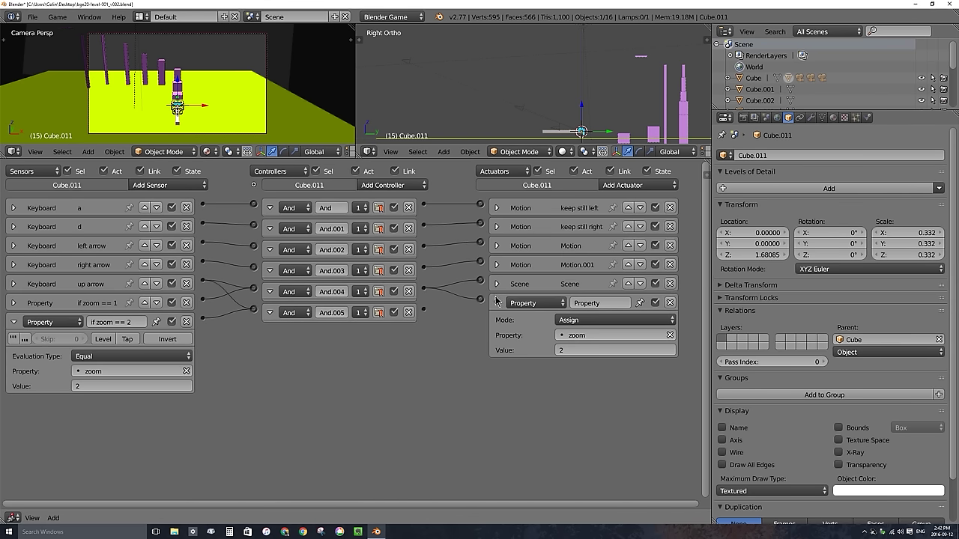
pyautogui.click(599, 303)
pyautogui.write('switch to 2')
pyautogui.press('Return')
pyautogui.click(496, 303)
# Step: Add a second Scene actuator and a Property actuator to the beam, and make the Scene actuator set the camera to c0
pyautogui.click(637, 185)
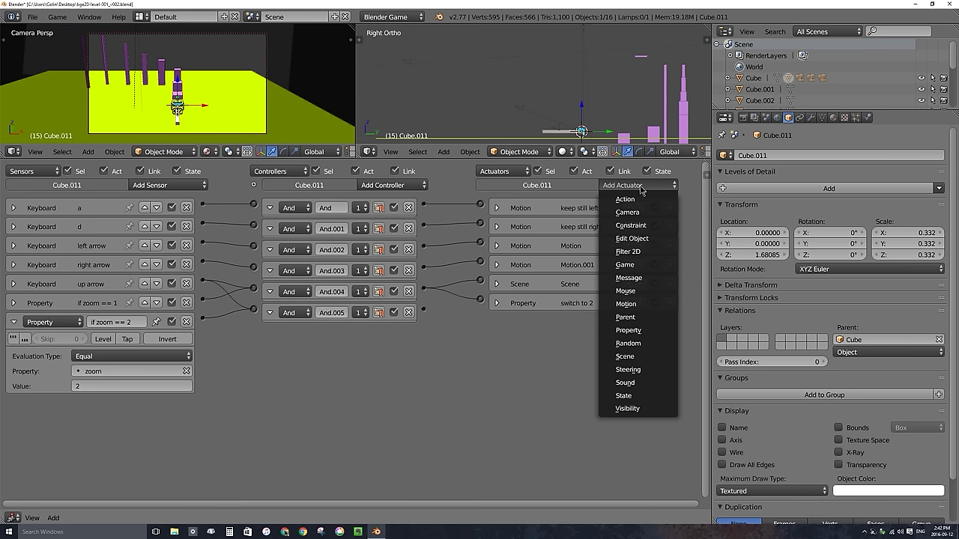
pyautogui.click(632, 358)
pyautogui.click(637, 185)
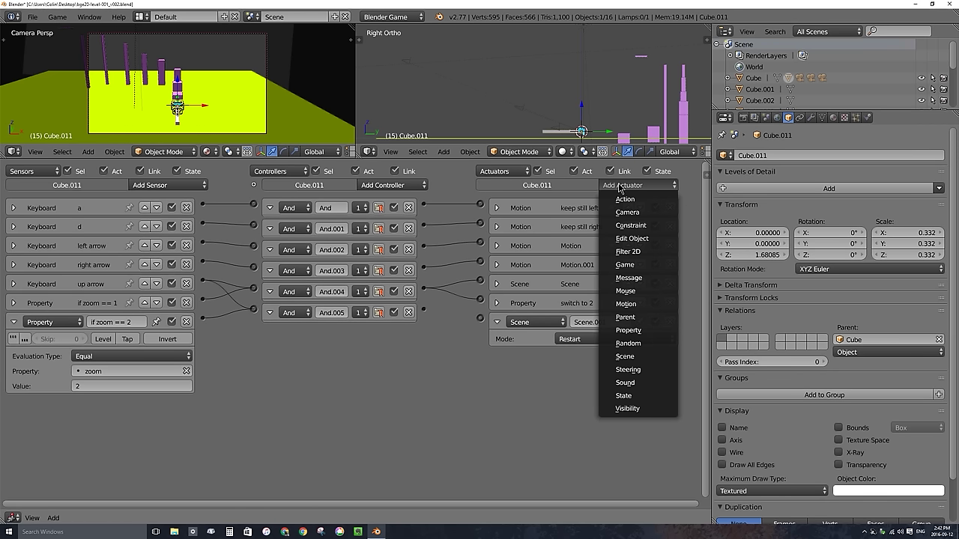
pyautogui.click(651, 327)
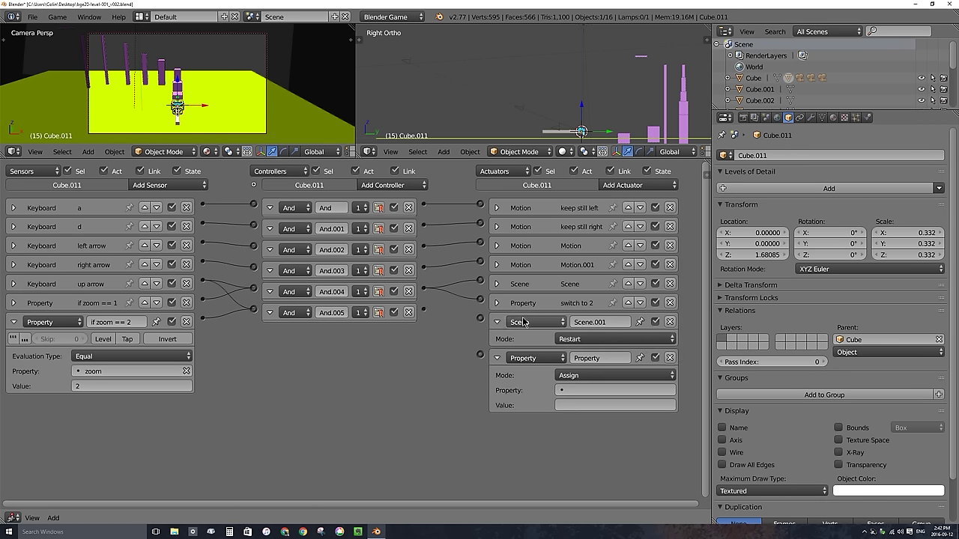
pyautogui.click(614, 338)
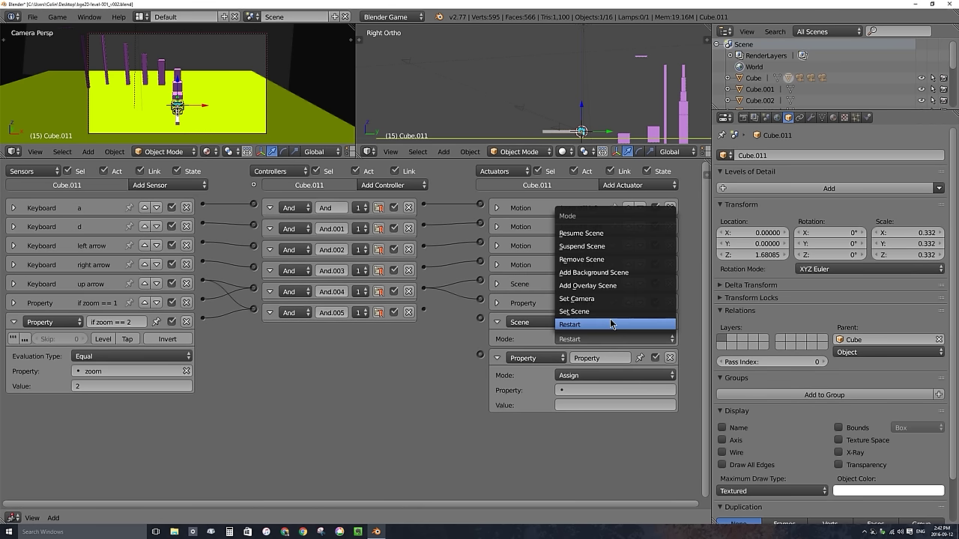
pyautogui.click(607, 300)
pyautogui.click(585, 354)
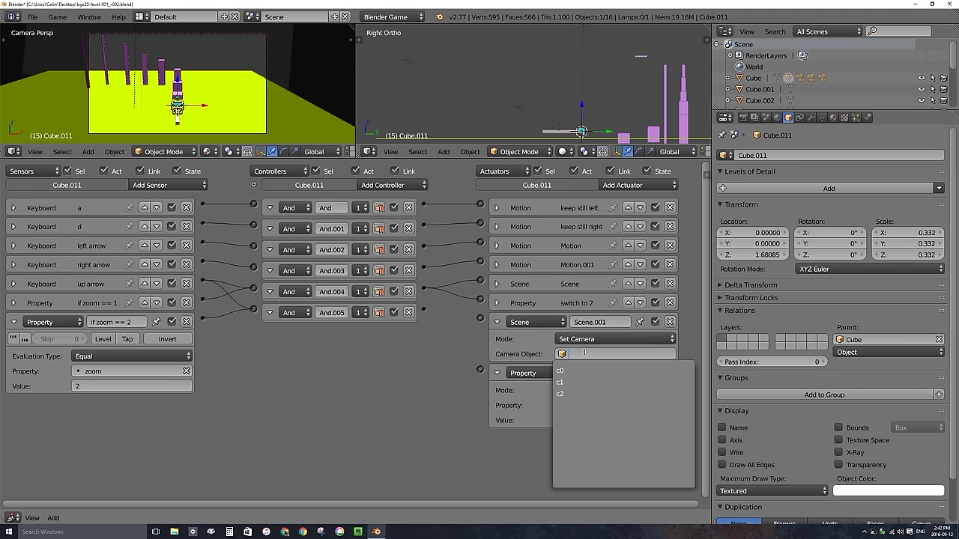
pyautogui.click(570, 370)
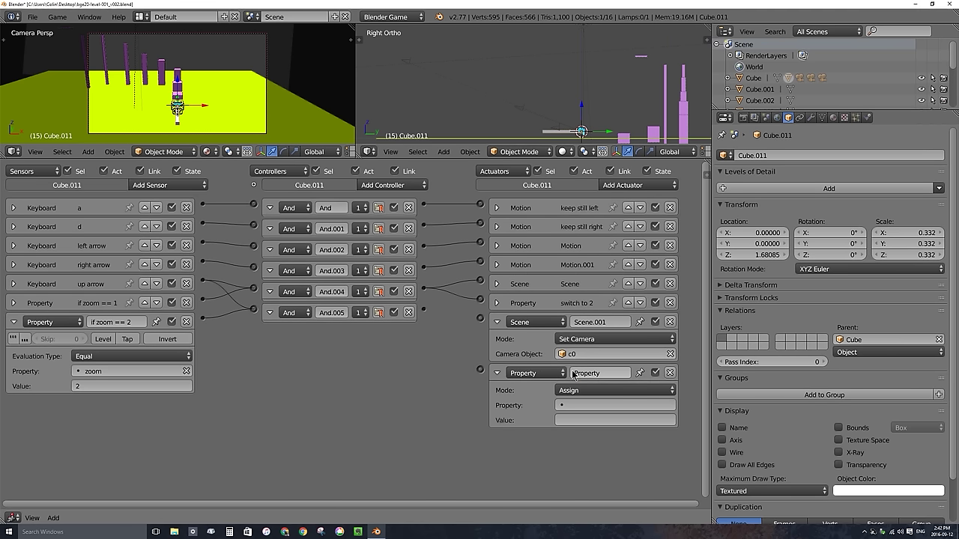
# Step: Have the new Property actuator assign 0 to zoom, and link the sixth And controller to both new actuators
pyautogui.click(576, 404)
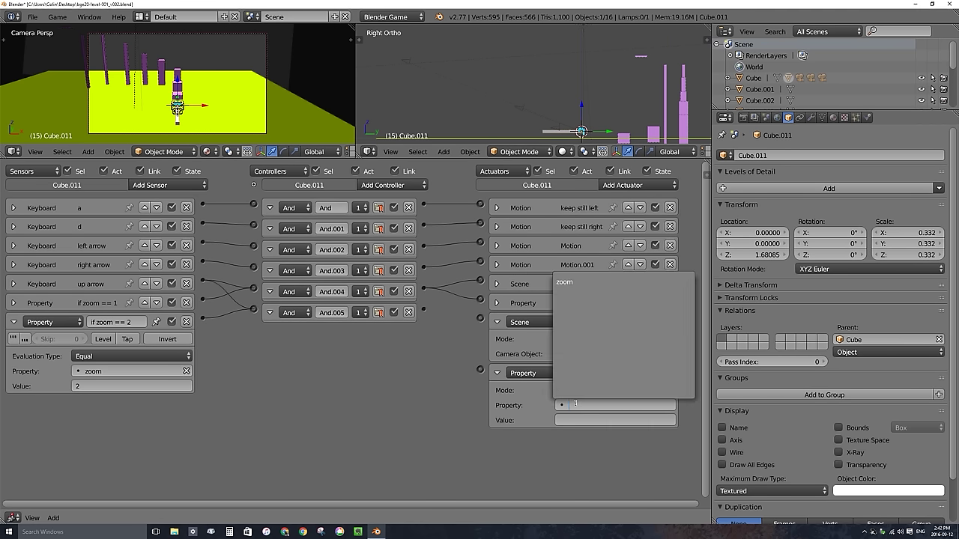
pyautogui.click(565, 282)
pyautogui.click(571, 421)
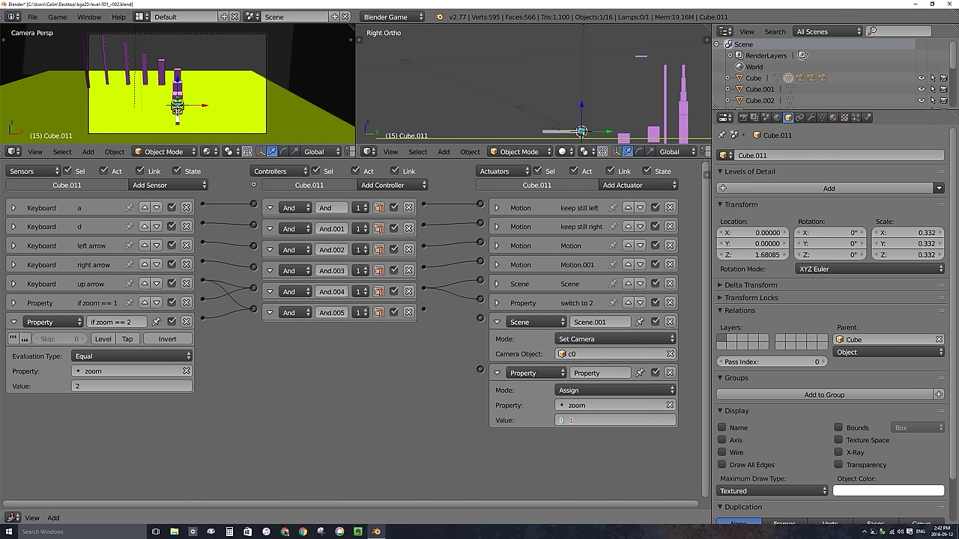
pyautogui.press('Return')
pyautogui.moveTo(424, 309); pyautogui.dragTo(480, 369)
# Step: Collapse the two new actuators and the "if zoom == 2" sensor
pyautogui.click(496, 325)
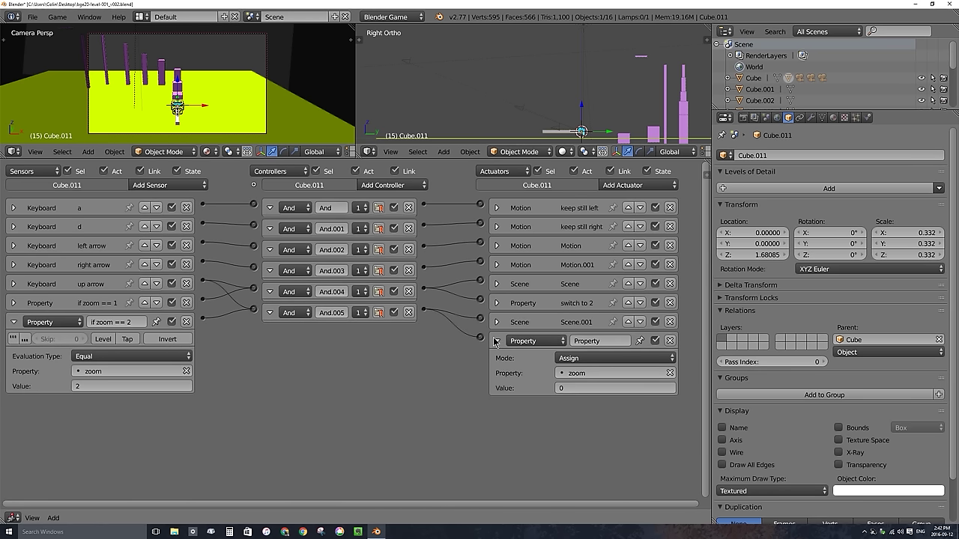
pyautogui.click(496, 340)
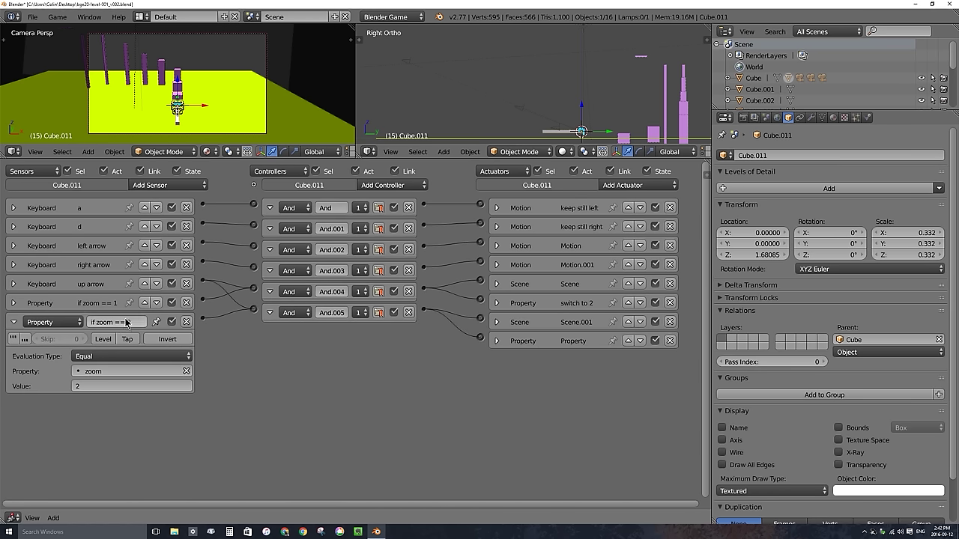
pyautogui.click(12, 322)
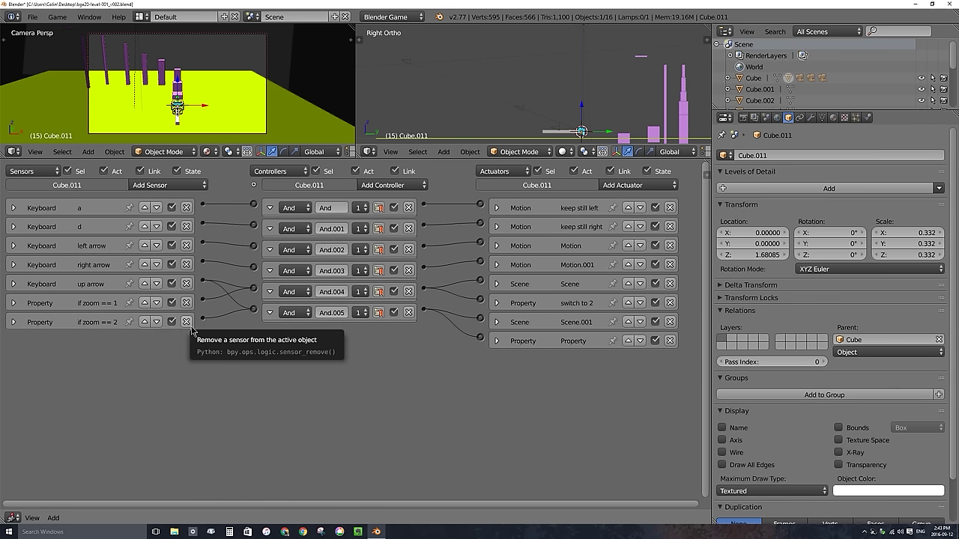
# Step: Add a Property sensor named "if zoom == 0" to the beam that checks whether zoom equals 0
pyautogui.click(169, 185)
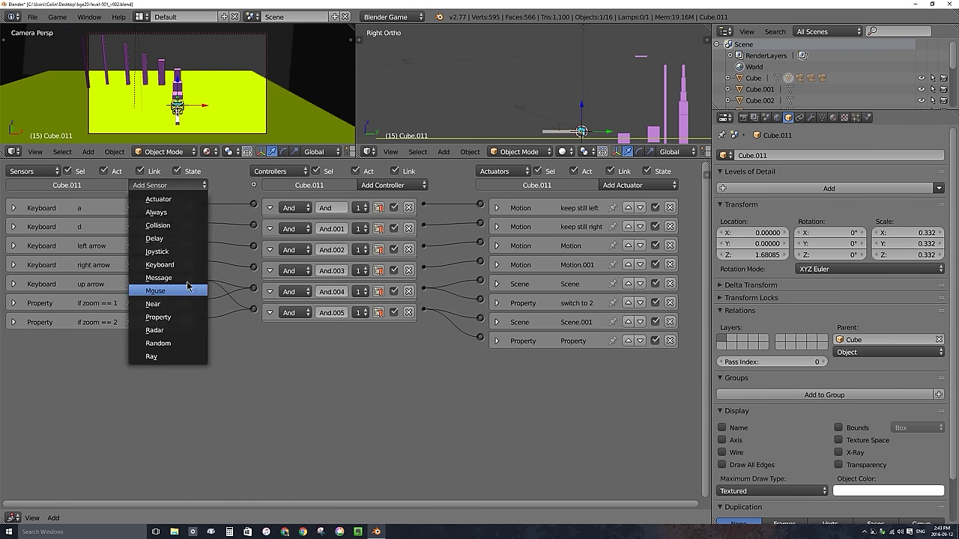
pyautogui.click(176, 317)
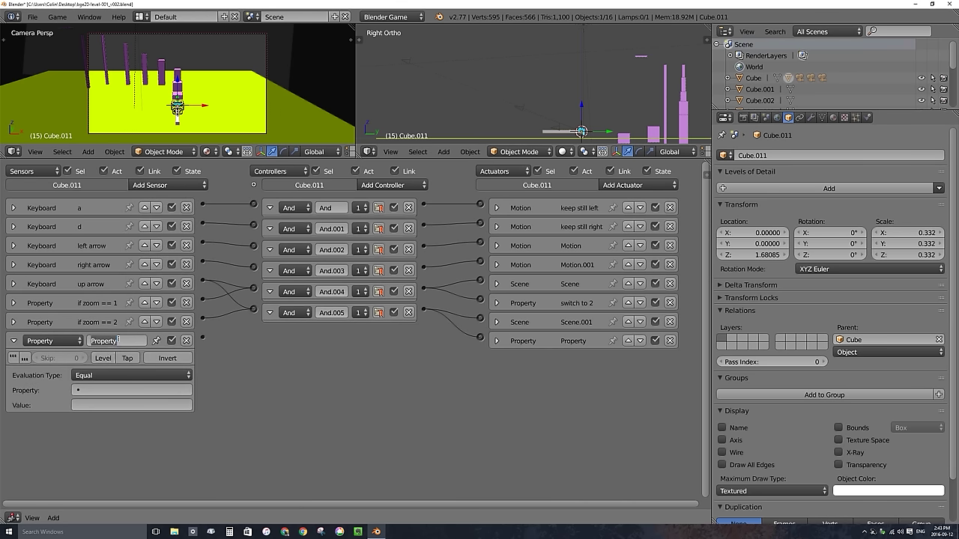
pyautogui.write('if zoom == 0')
pyautogui.press('Return')
pyautogui.click(90, 391)
pyautogui.click(91, 405)
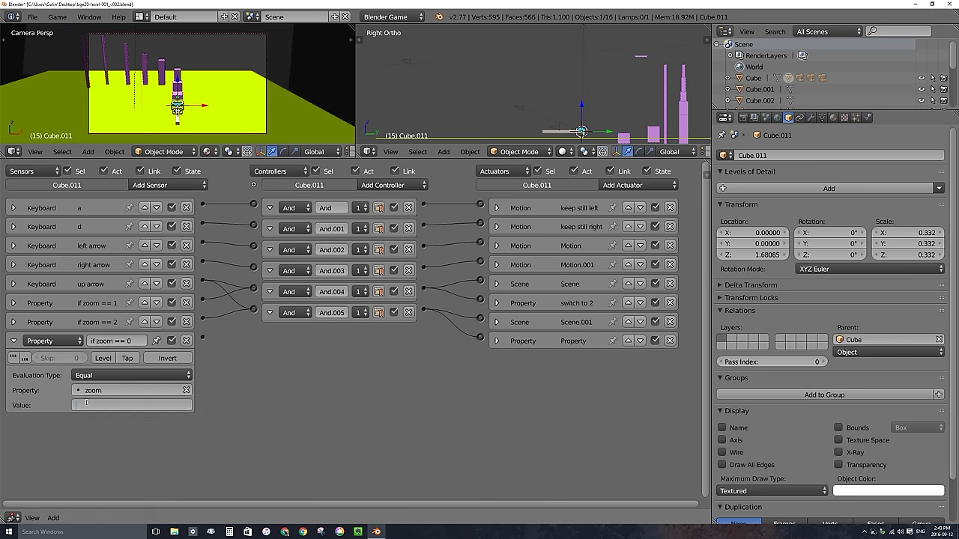
pyautogui.write('0')
pyautogui.press('Return')
# Step: Add a seventh And controller and link both the "if zoom == 0" and up arrow sensors to it
pyautogui.click(382, 185)
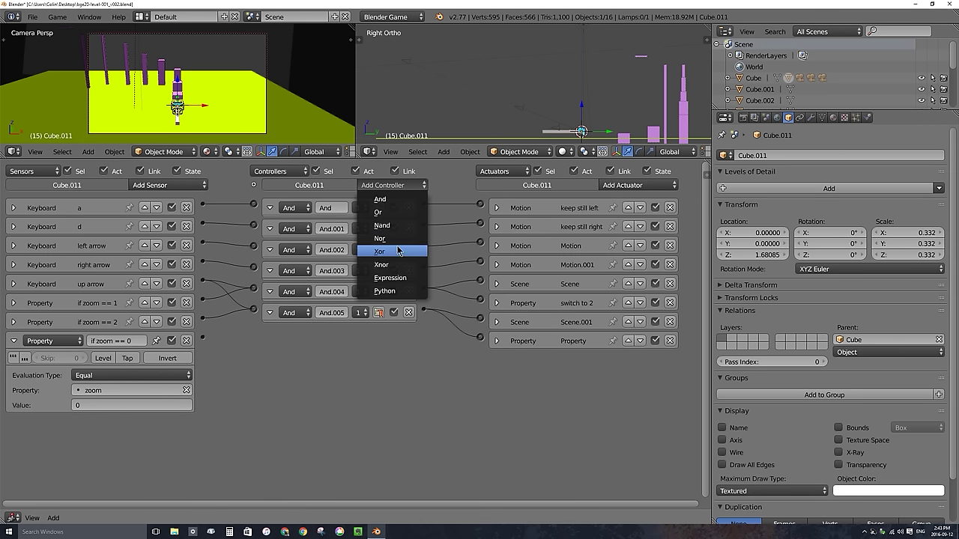
pyautogui.click(384, 200)
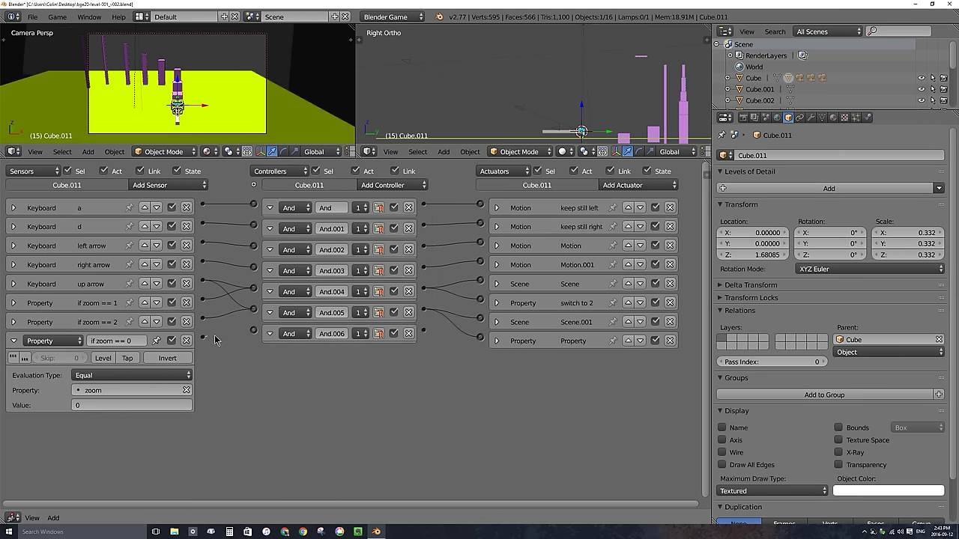
pyautogui.moveTo(203, 339); pyautogui.dragTo(253, 330)
pyautogui.moveTo(202, 283); pyautogui.dragTo(254, 332)
# Step: Add a third Scene actuator linked to the seventh And controller and have it set the camera to c1
pyautogui.click(597, 186)
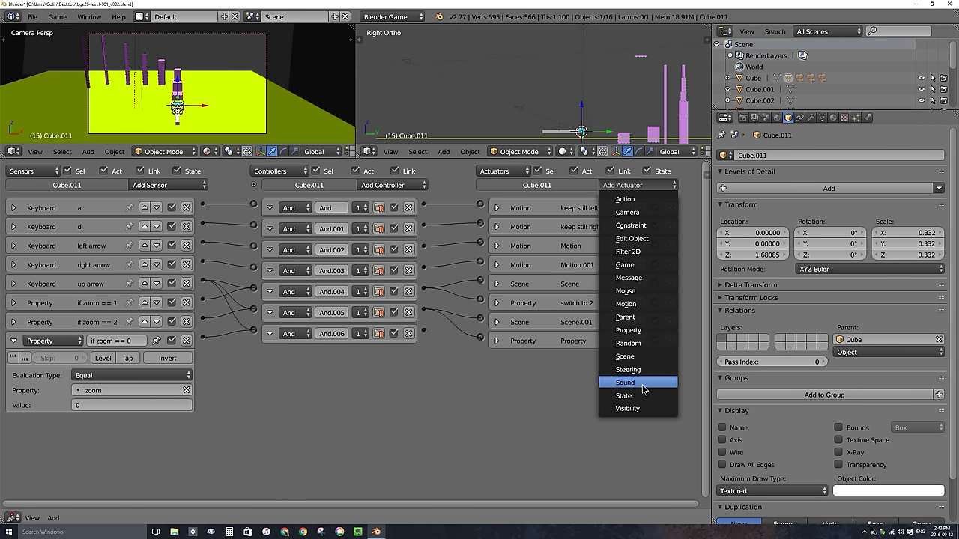
pyautogui.click(642, 358)
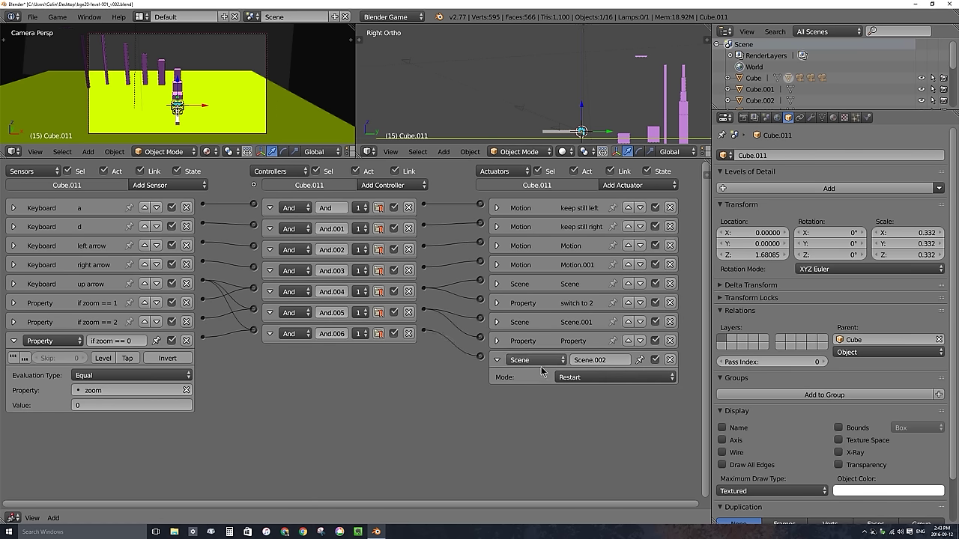
pyautogui.click(591, 377)
pyautogui.click(602, 337)
pyautogui.click(584, 389)
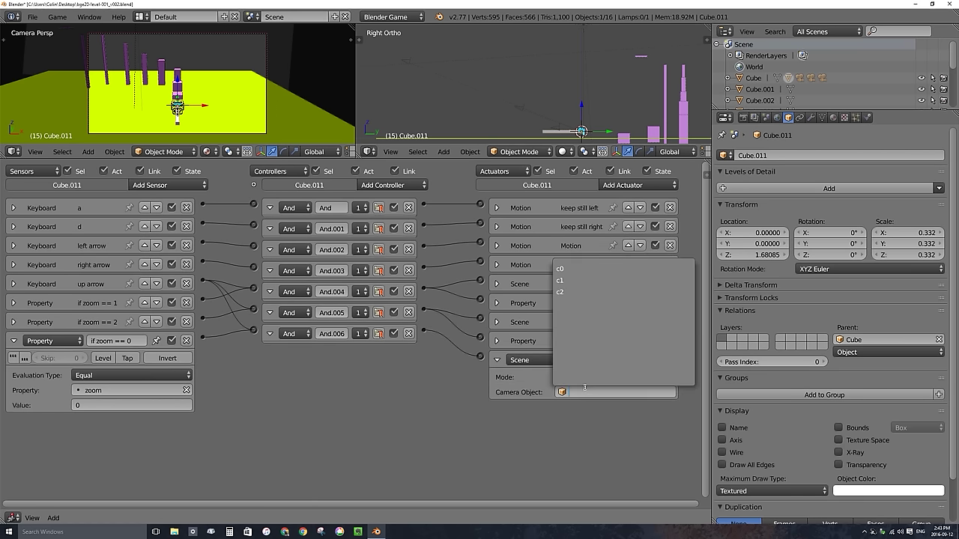
pyautogui.click(581, 287)
# Step: Add a Property actuator that assigns 1 to zoom and link the seventh And controller to it
pyautogui.click(634, 185)
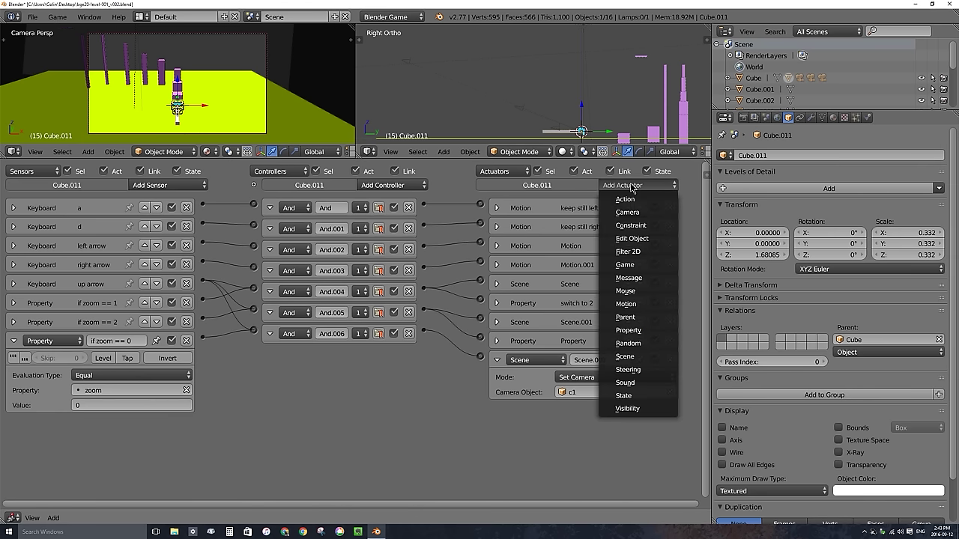
pyautogui.click(646, 330)
pyautogui.moveTo(424, 333); pyautogui.dragTo(480, 408)
pyautogui.click(570, 445)
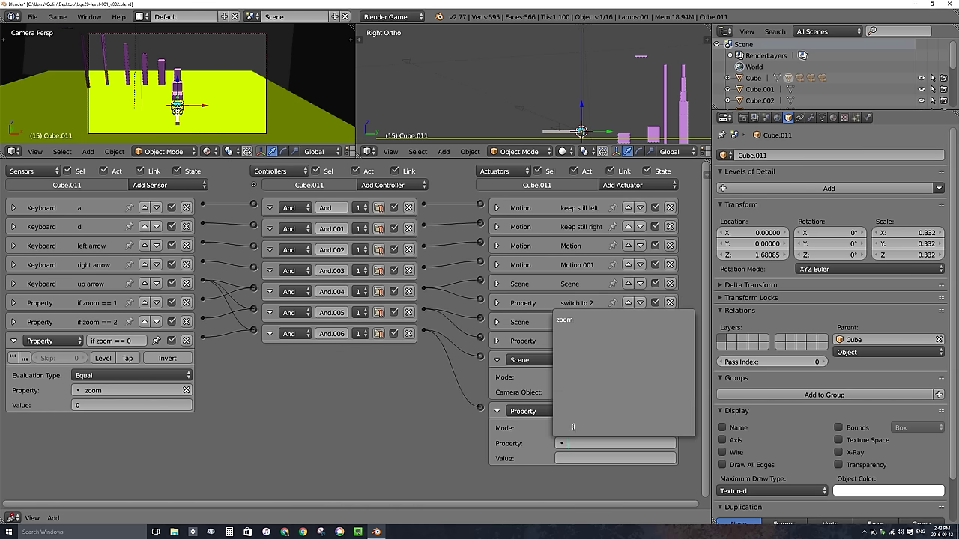
pyautogui.press('Return')
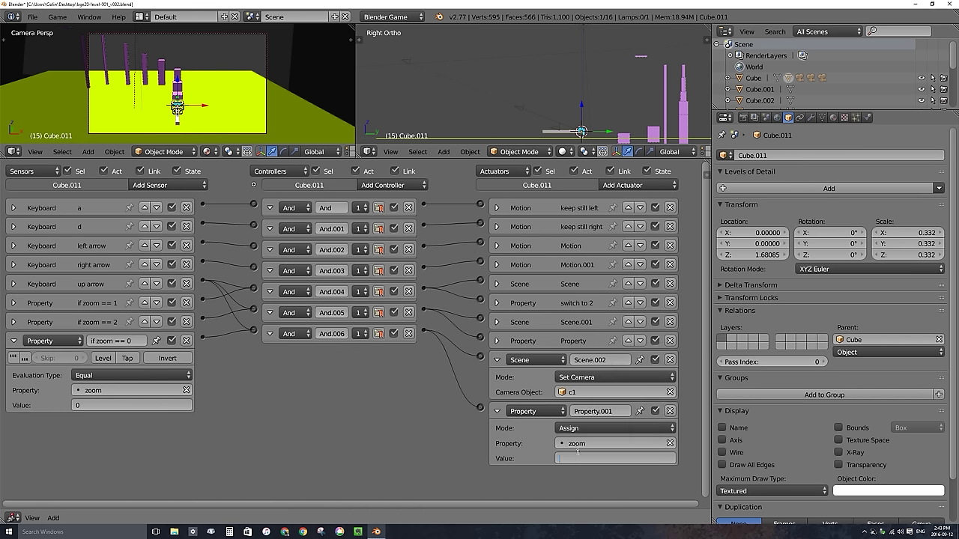
pyautogui.write('1')
pyautogui.press('Return')
# Step: Enlarge the camera viewport over the logic bricks and the side view, and briefly run the game
pyautogui.moveTo(329, 159); pyautogui.dragTo(347, 348)
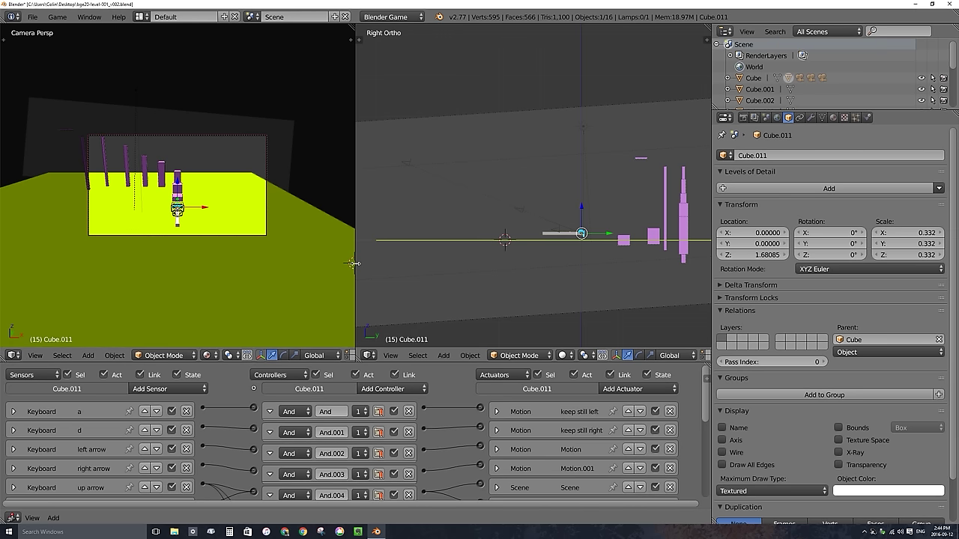
pyautogui.moveTo(355, 266); pyautogui.dragTo(649, 240)
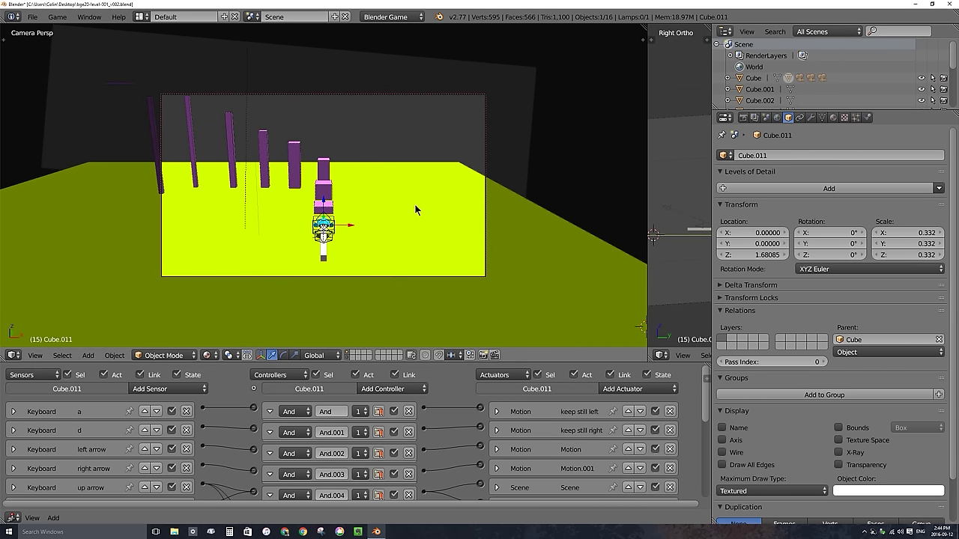
pyautogui.press('p')
pyautogui.press('Escape')
# Step: Make c1 the scene's active camera and start the game from its view
pyautogui.press('KP_3')
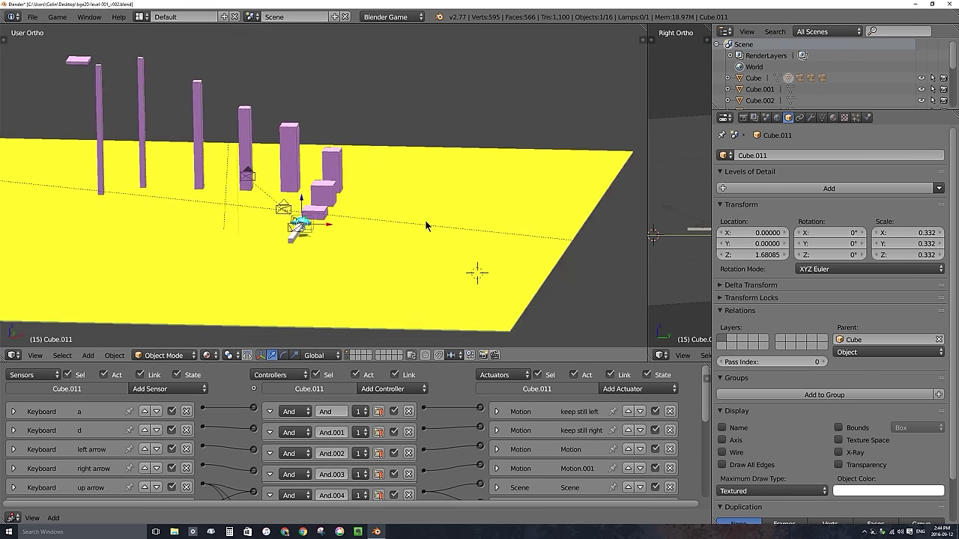
pyautogui.rightClick(339, 204)
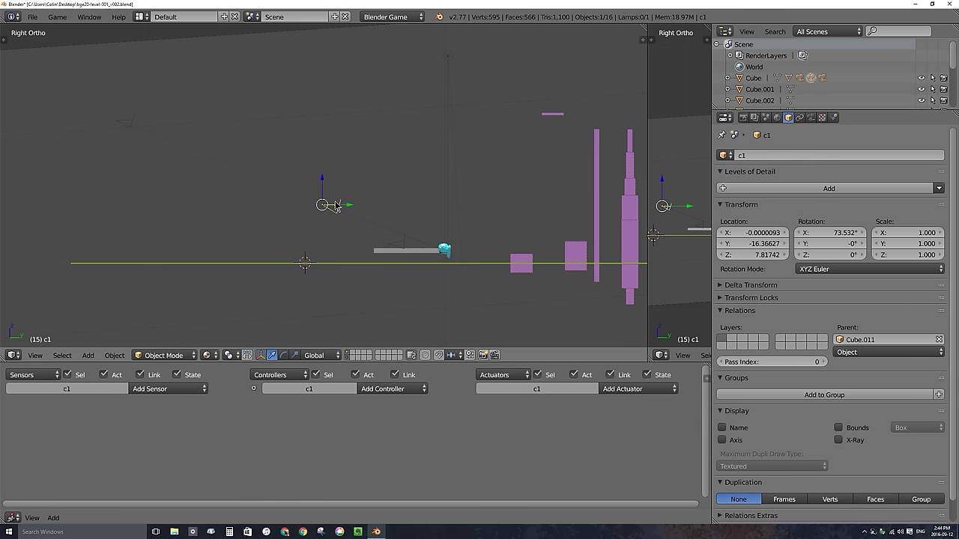
pyautogui.click(35, 355)
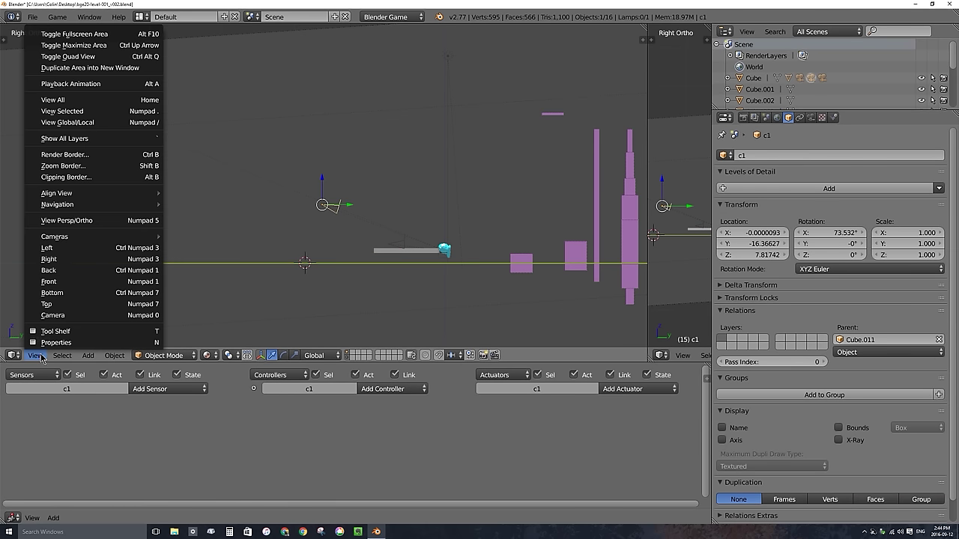
pyautogui.moveTo(102, 238)
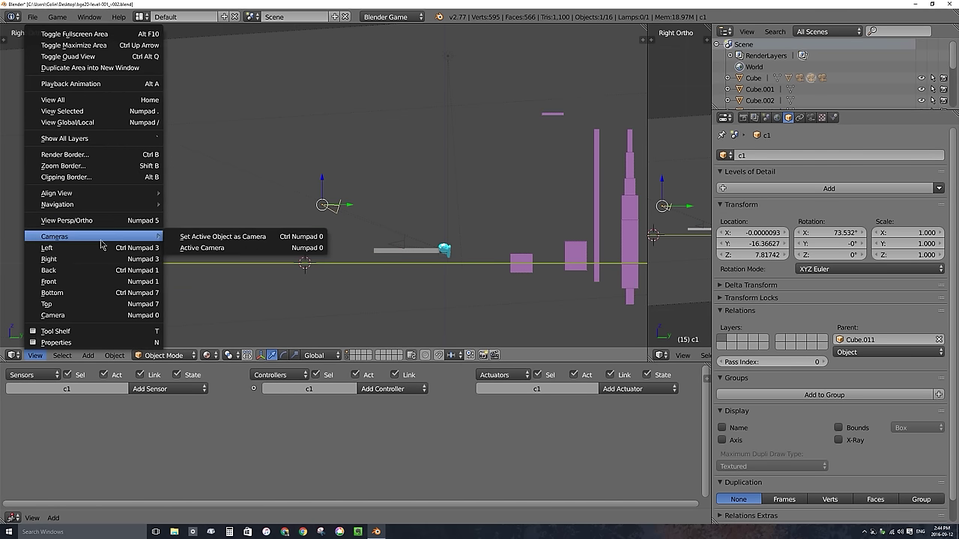
pyautogui.click(262, 238)
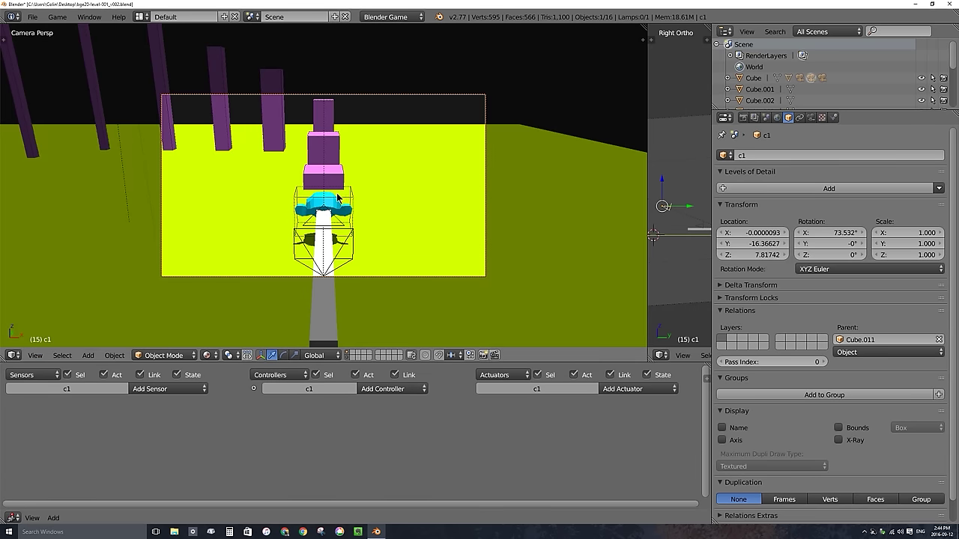
pyautogui.press('p')
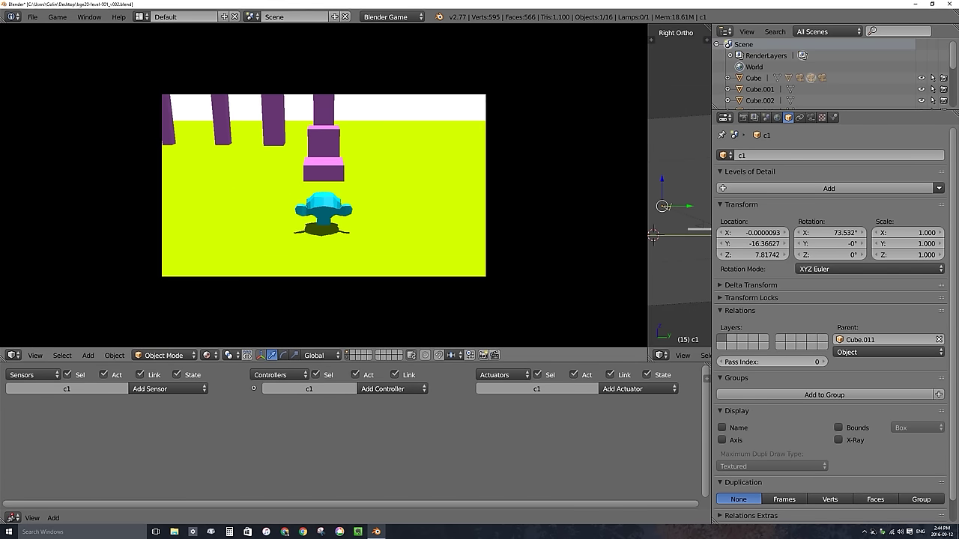